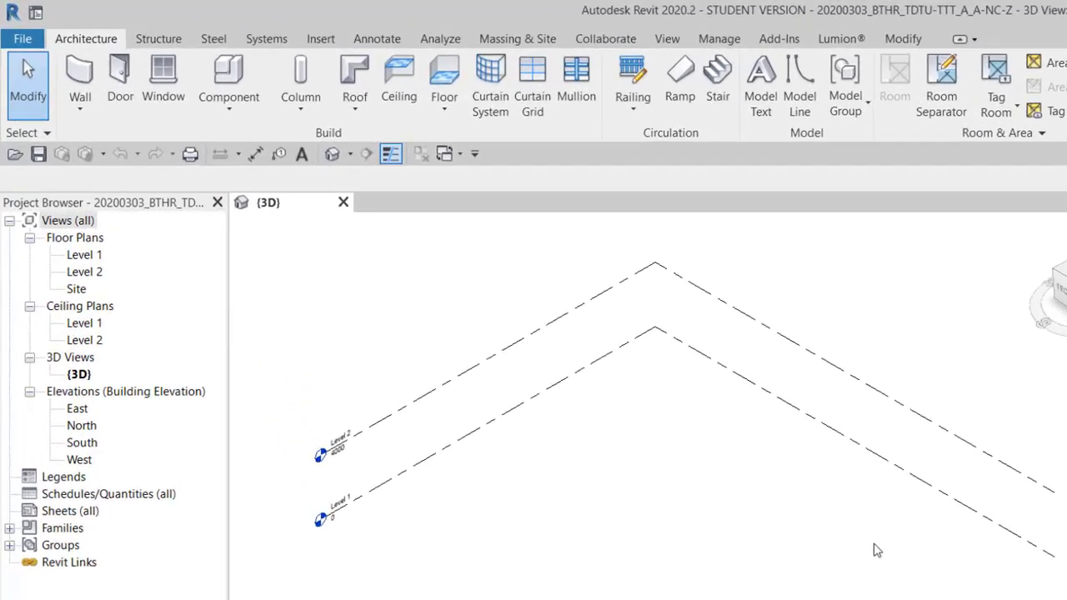
Start a new project and browse for a template file, then cancel both dialogs
left_click(34, 46)
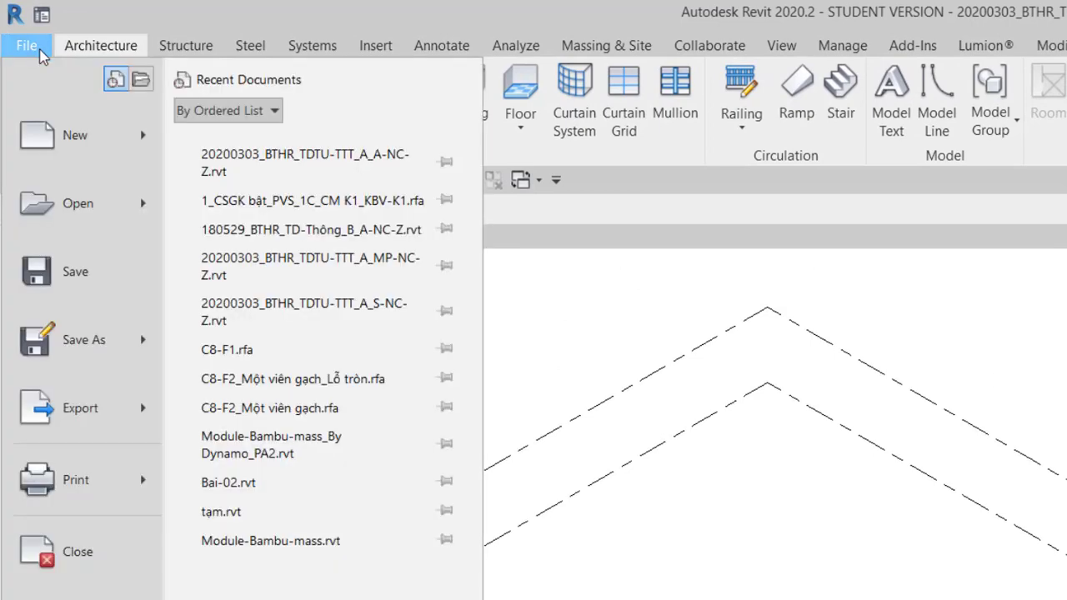
mouse_move(80, 135)
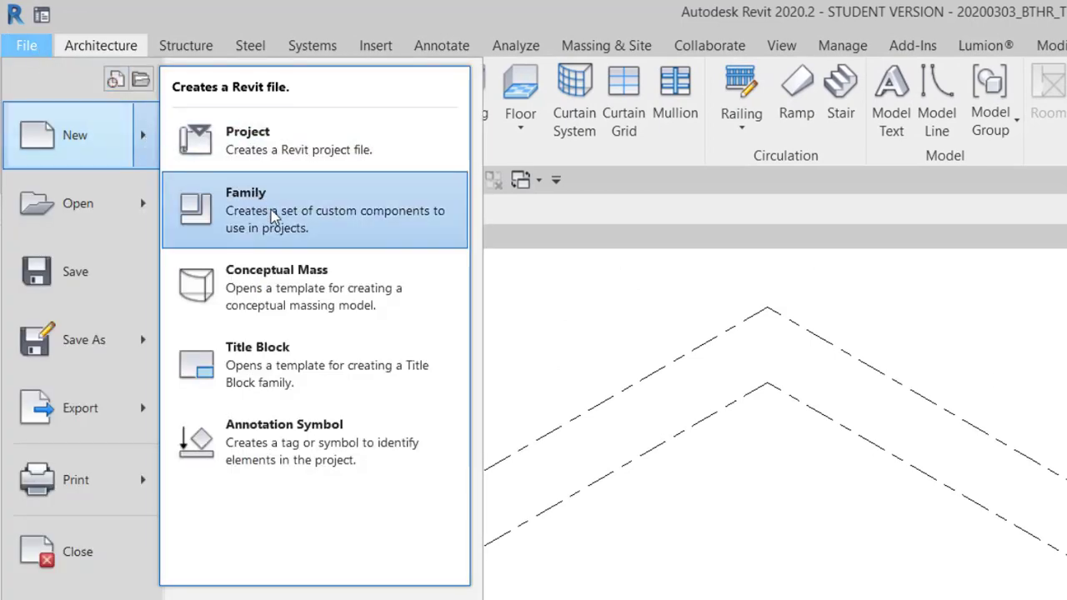
left_click(283, 152)
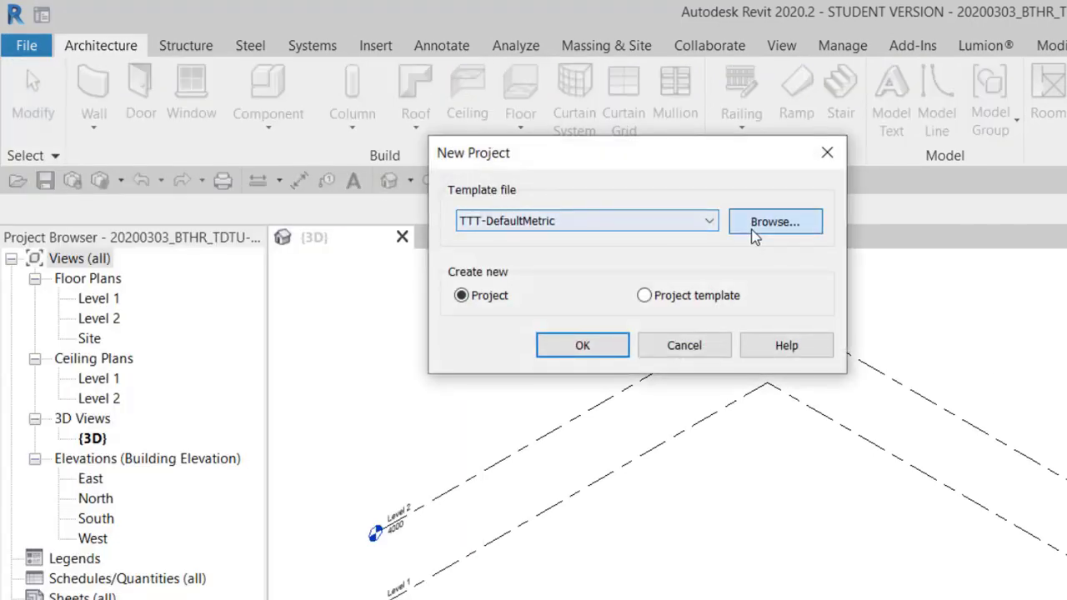
left_click(759, 165)
left_click(630, 126)
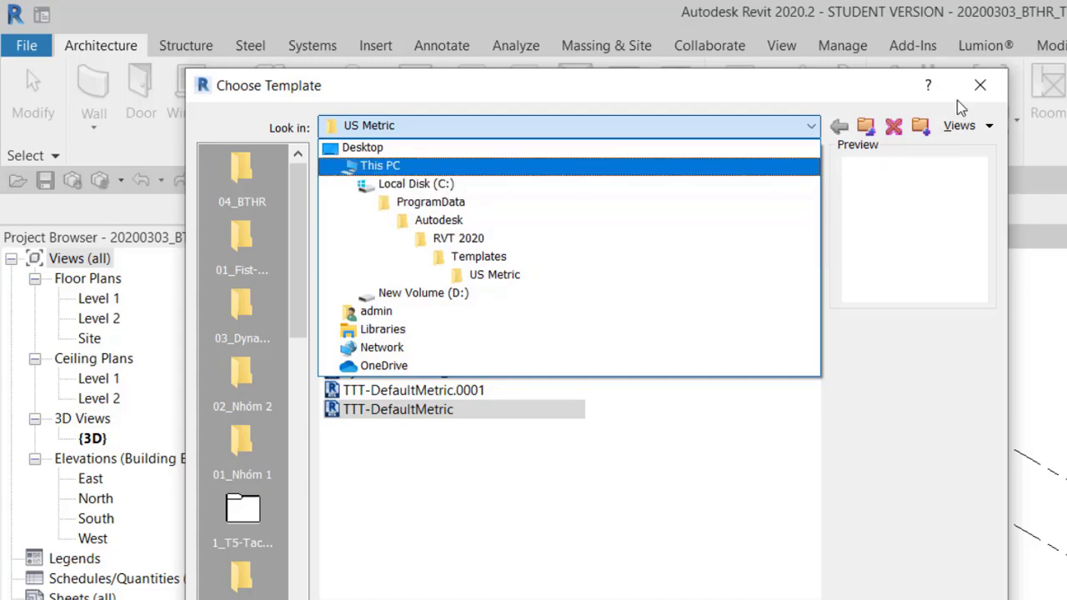
left_click(979, 90)
left_click(979, 90)
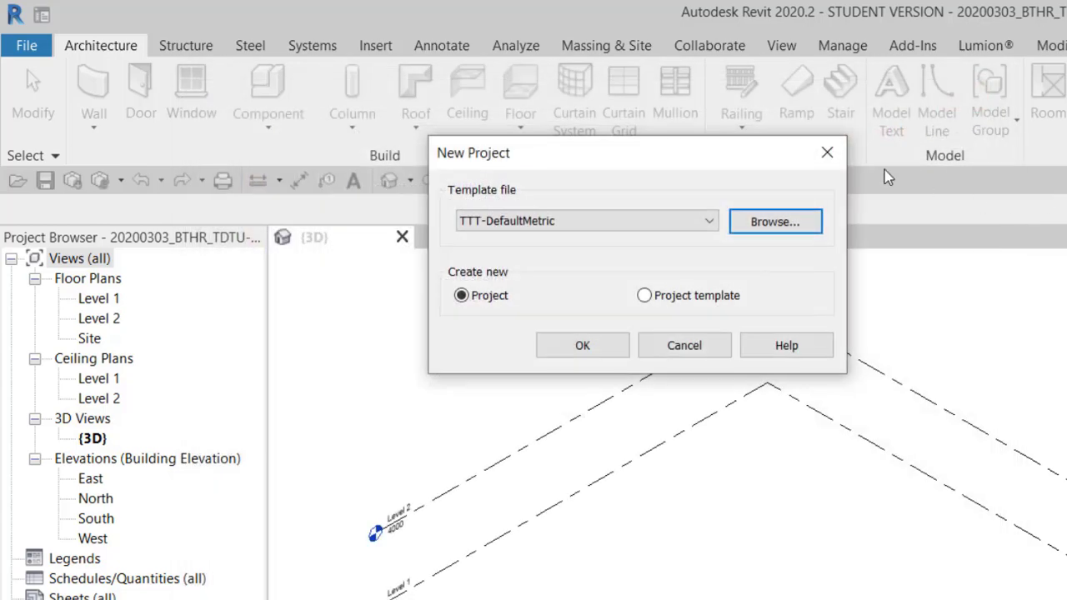
left_click(803, 150)
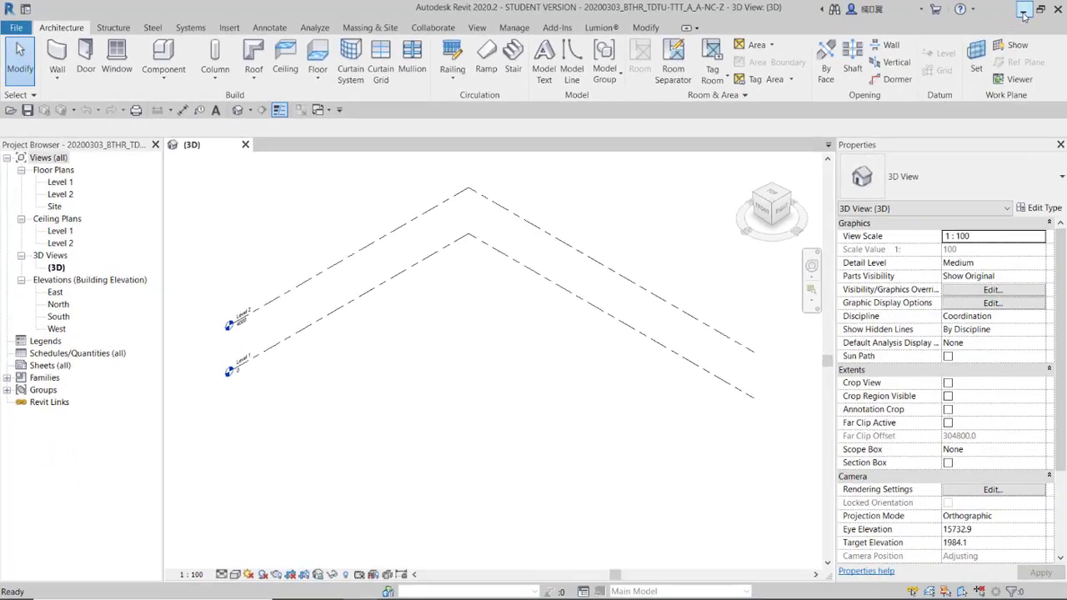
Minimize Revit, open Local Disk (C:) in File Explorer and check the hidden-items view option
left_click(1026, 10)
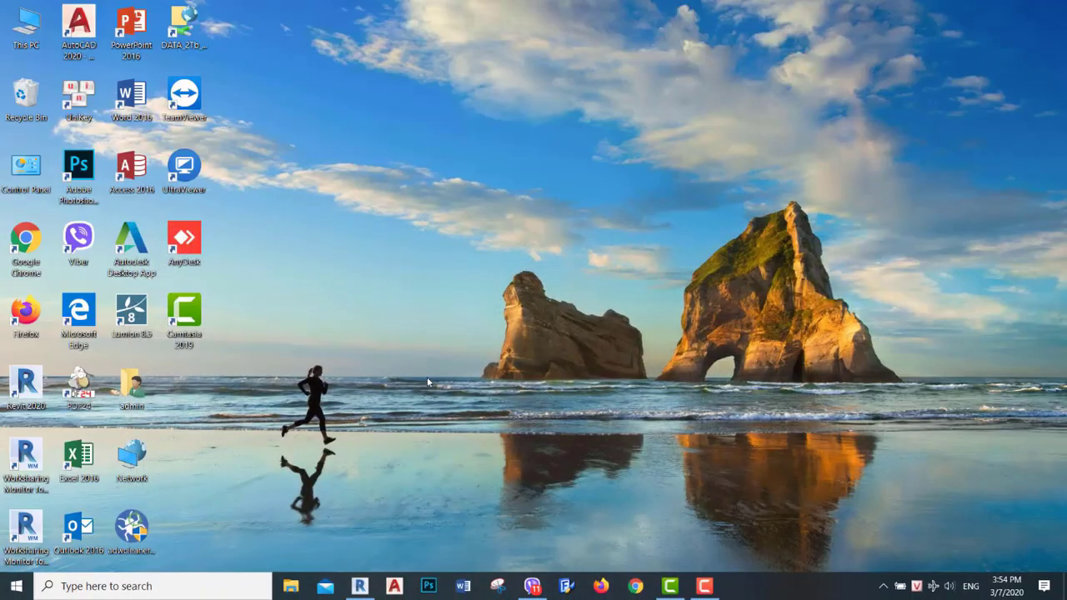
left_click(293, 587)
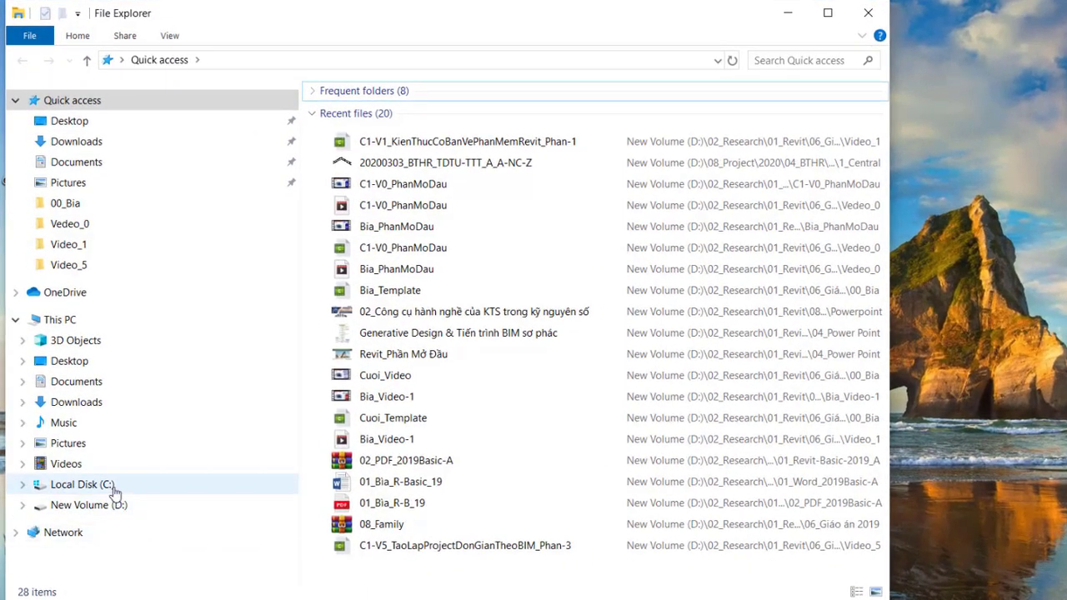
left_click(112, 487)
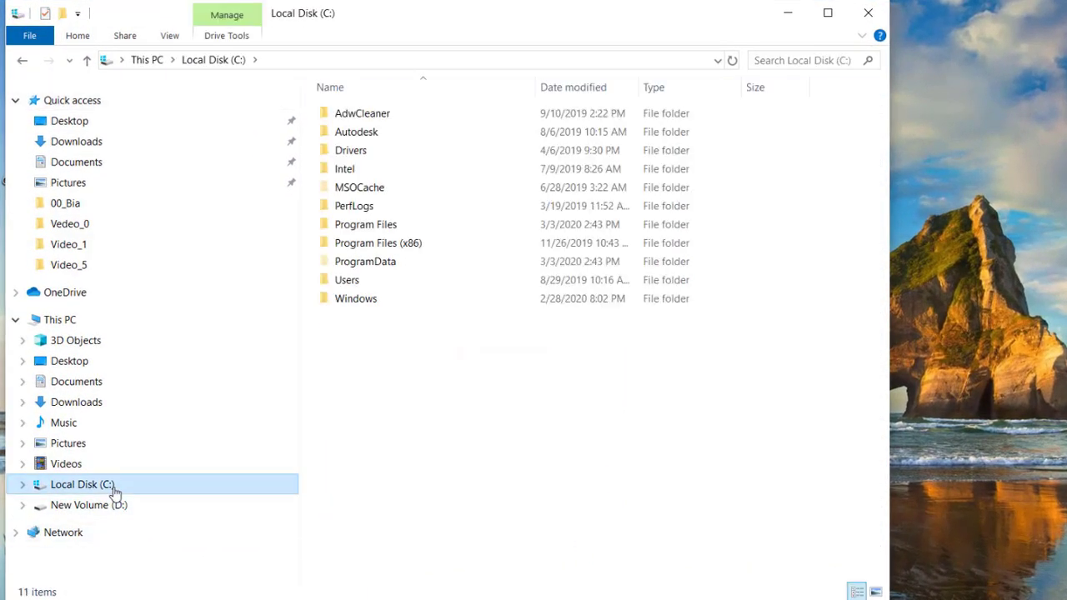
left_click(397, 265)
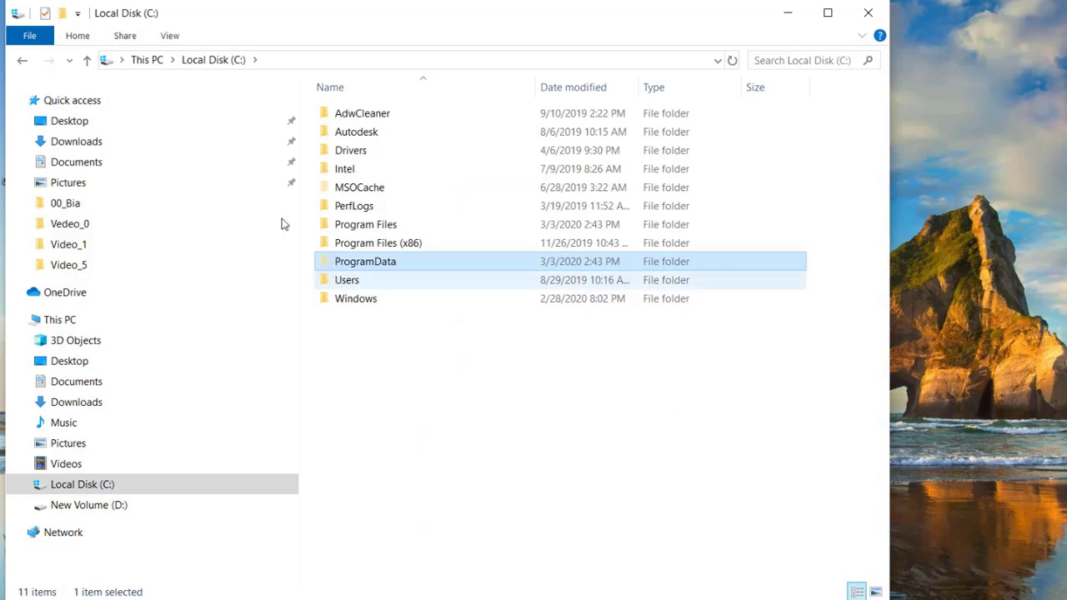
left_click(170, 36)
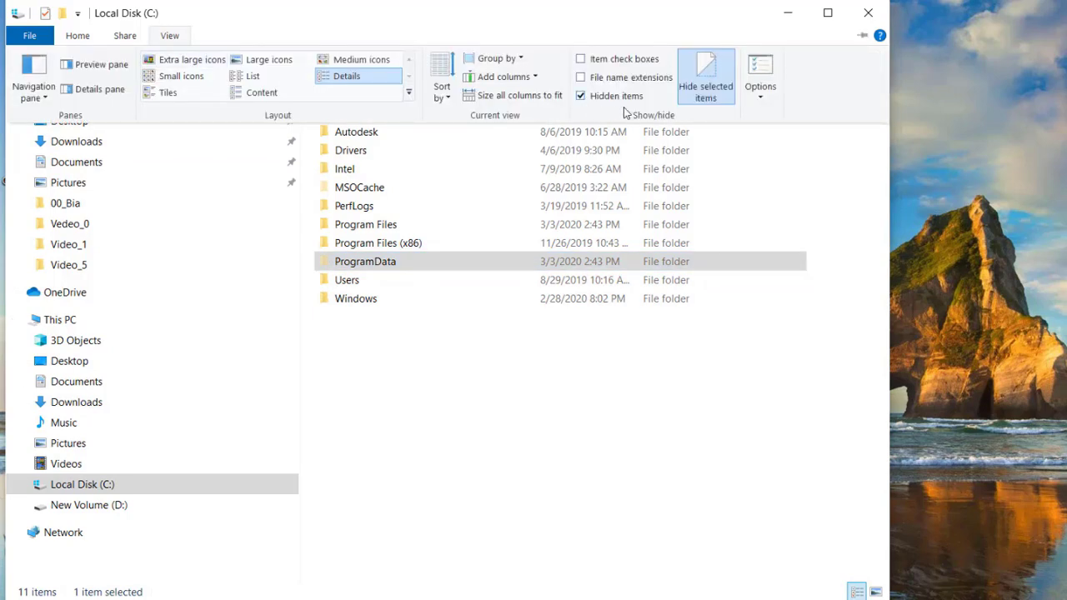
Go into ProgramData > Autodesk and select the RVT 2020 folder
left_click(406, 265)
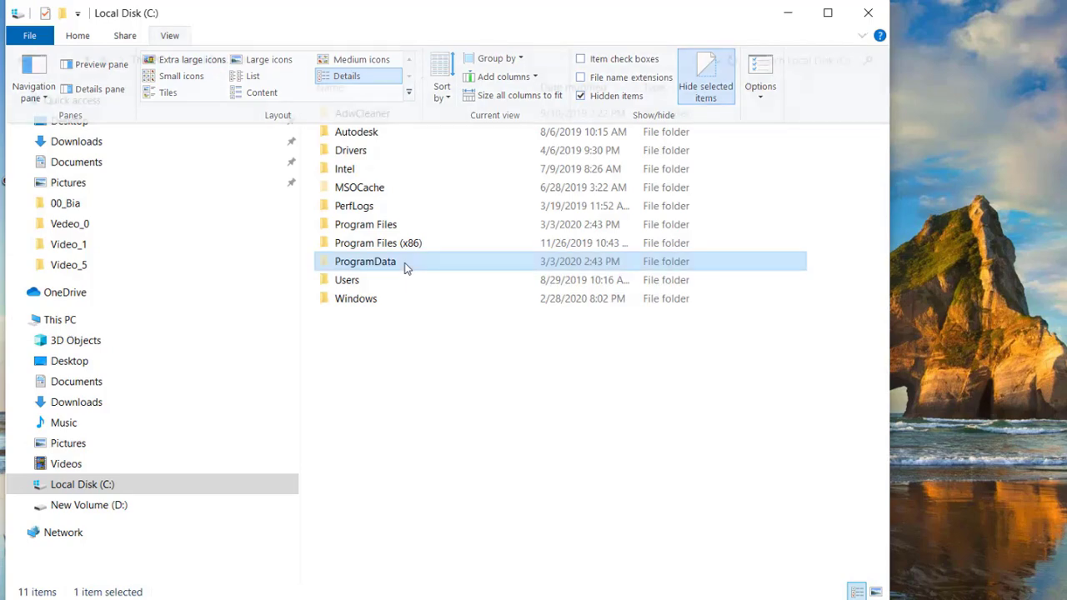
double_click(406, 265)
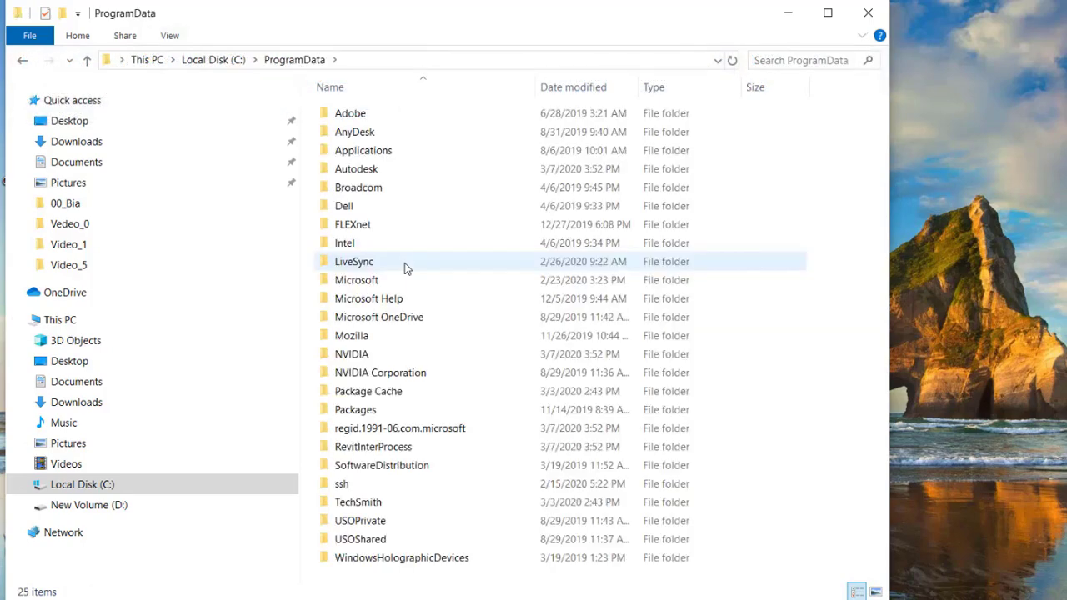
left_click(397, 176)
double_click(397, 177)
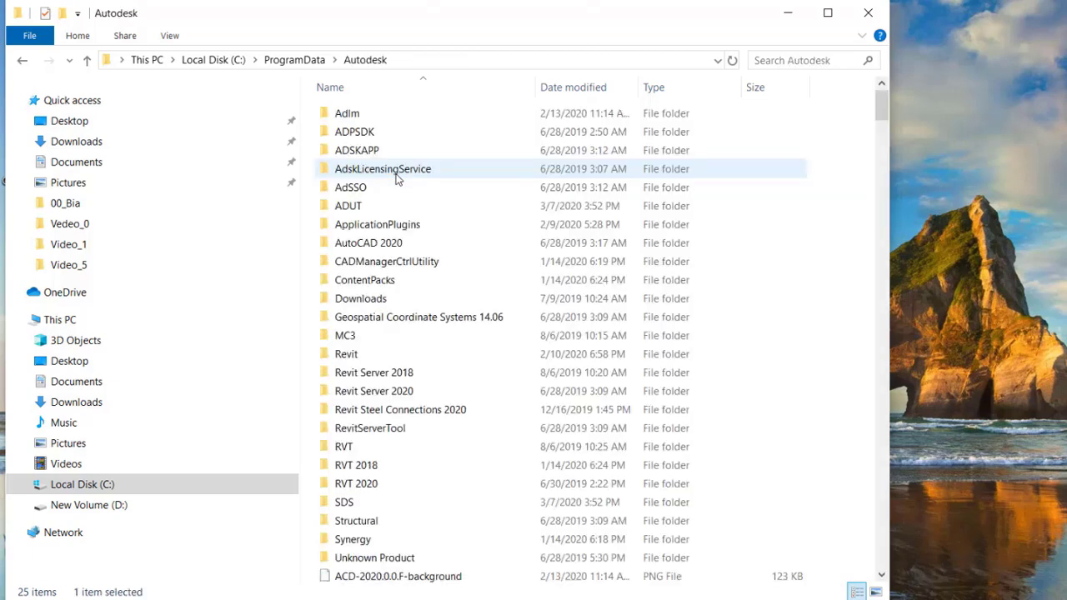
left_click(395, 488)
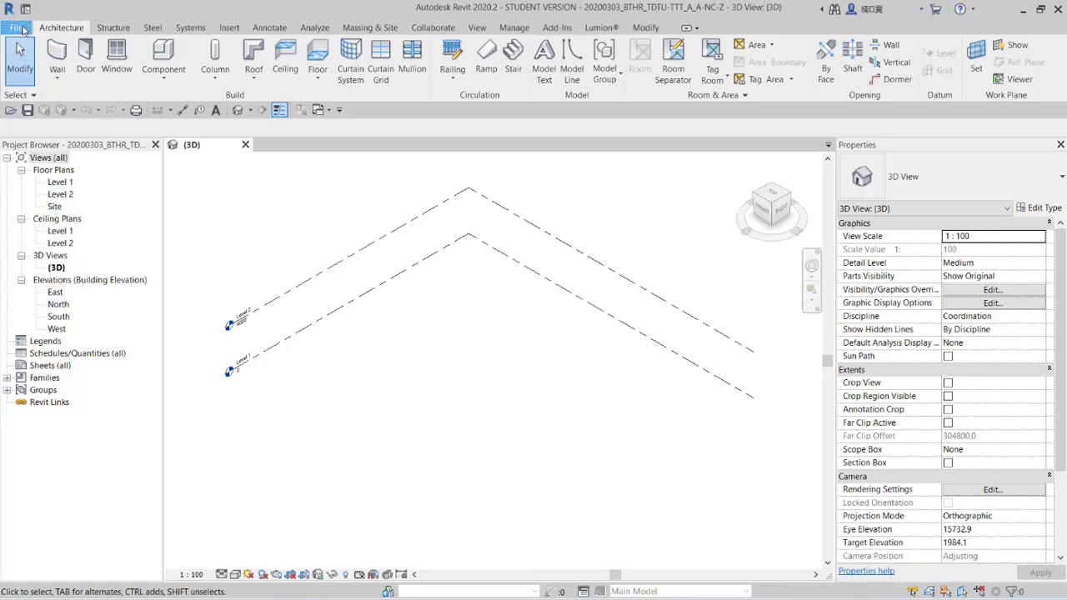
Open Revit's Options on the File Locations page listing the project templates
left_click(17, 28)
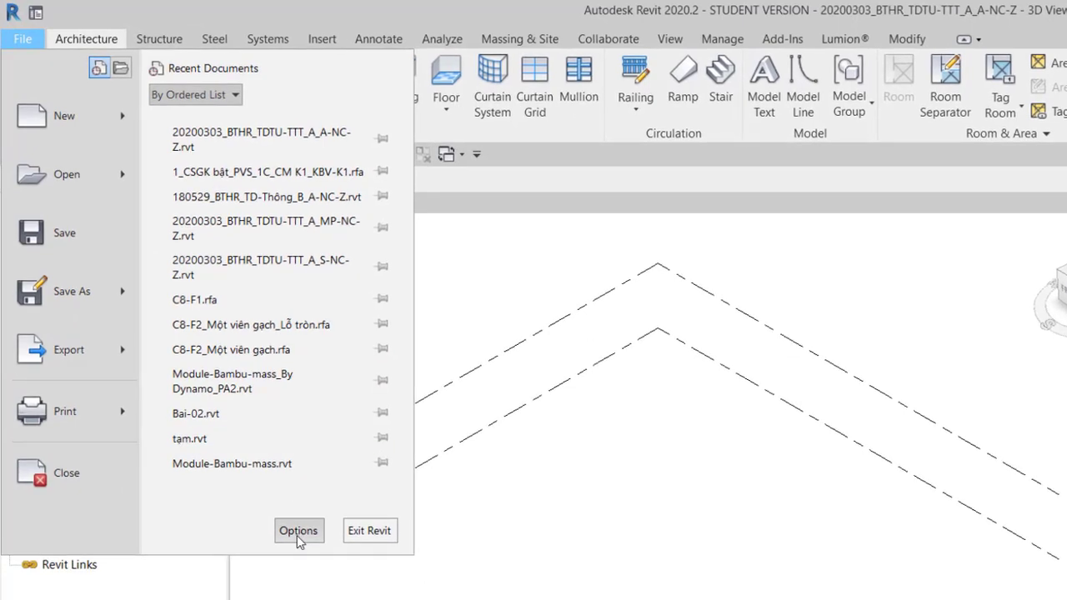
left_click(297, 536)
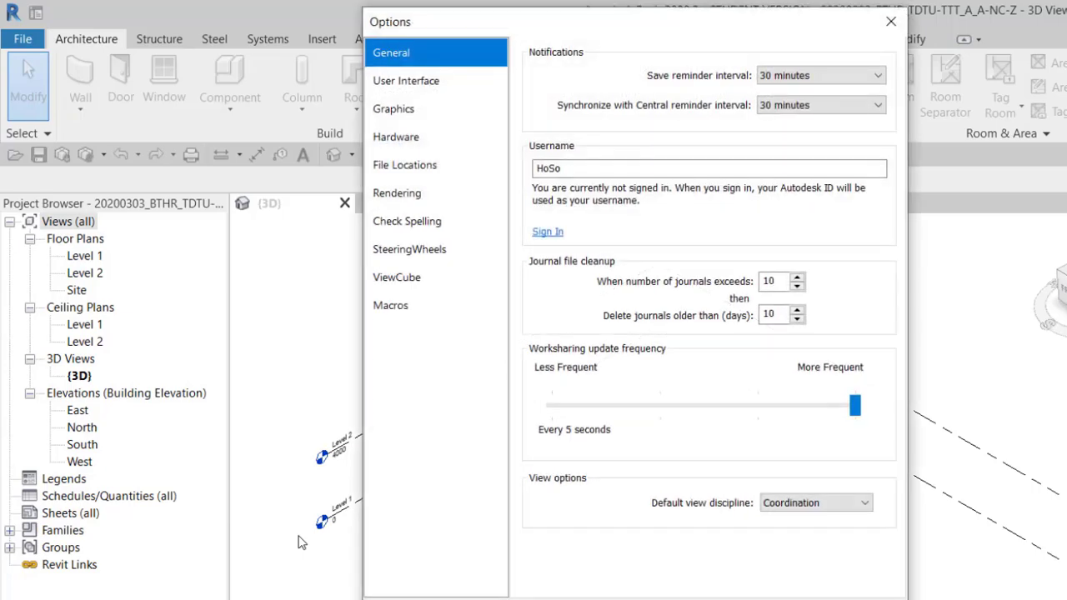
left_click(431, 175)
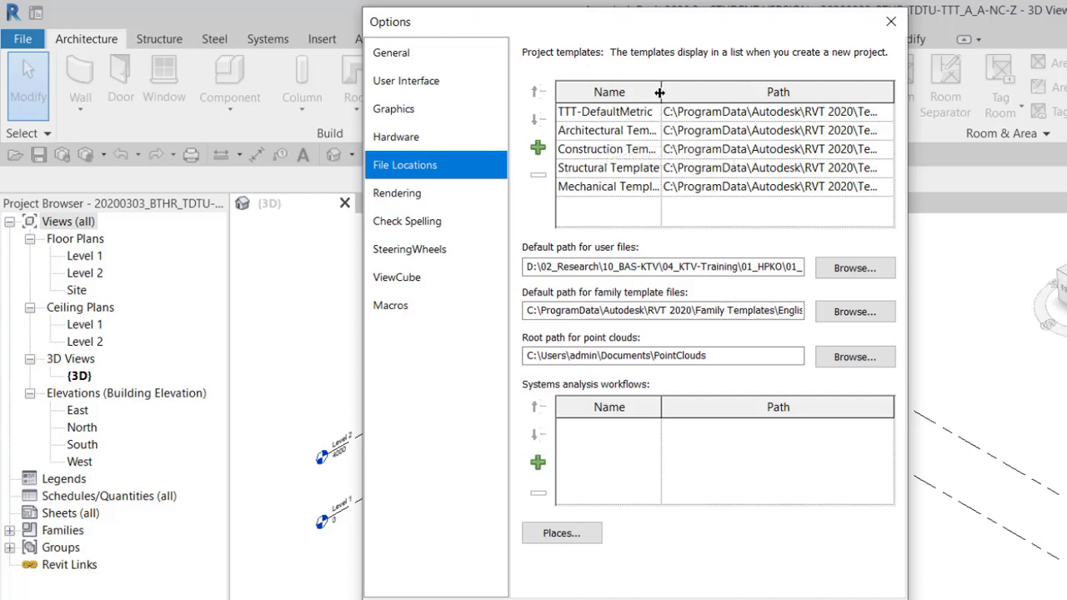
Widen the Project templates Name column and add a new template entry
left_click_drag(661, 91, 689, 92)
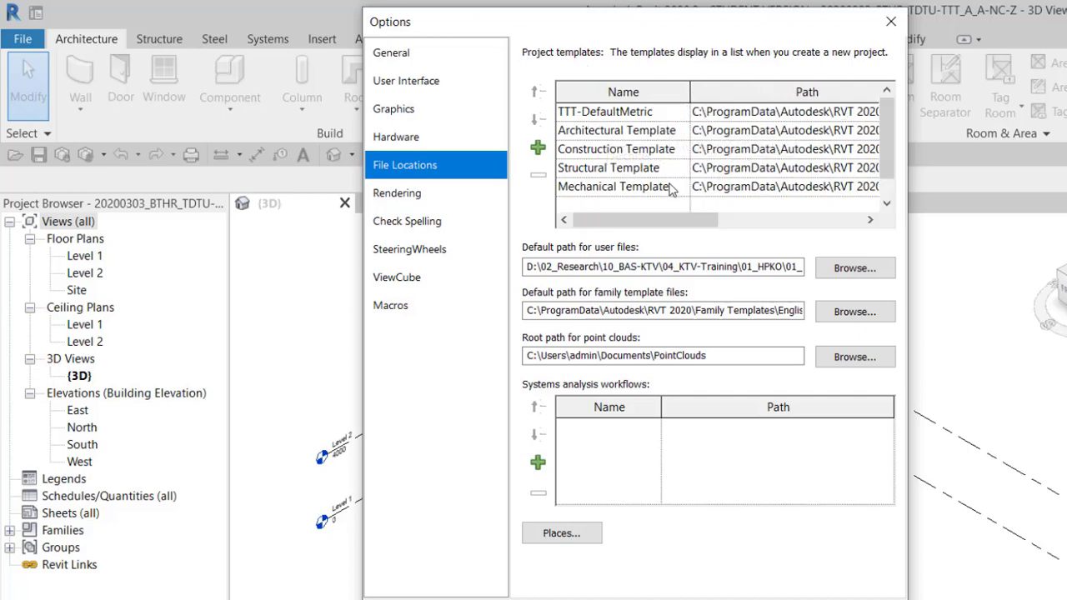
left_click(819, 130)
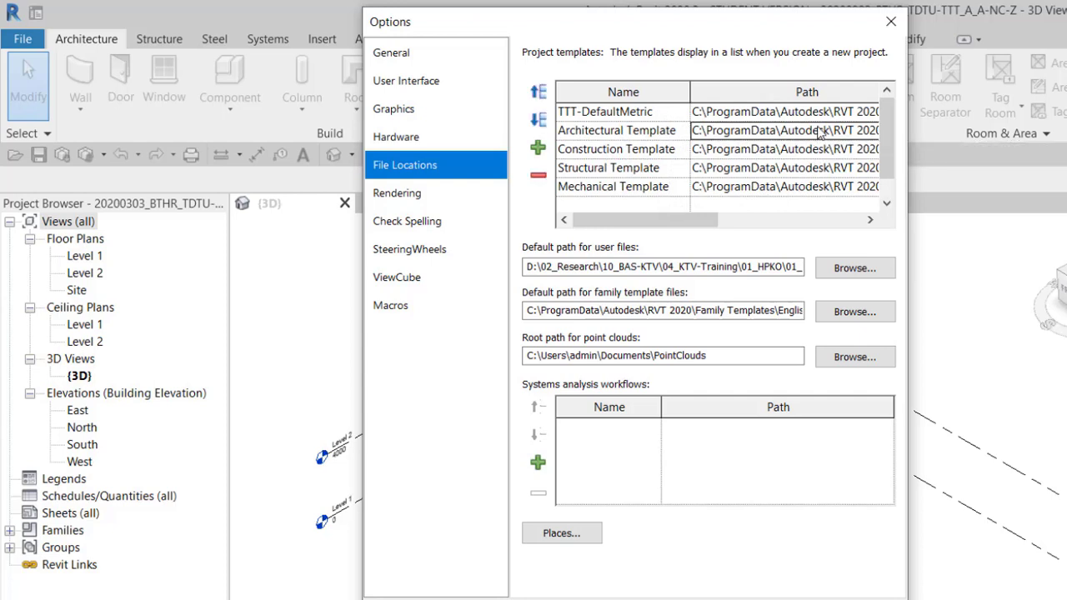
left_click_drag(734, 219, 592, 219)
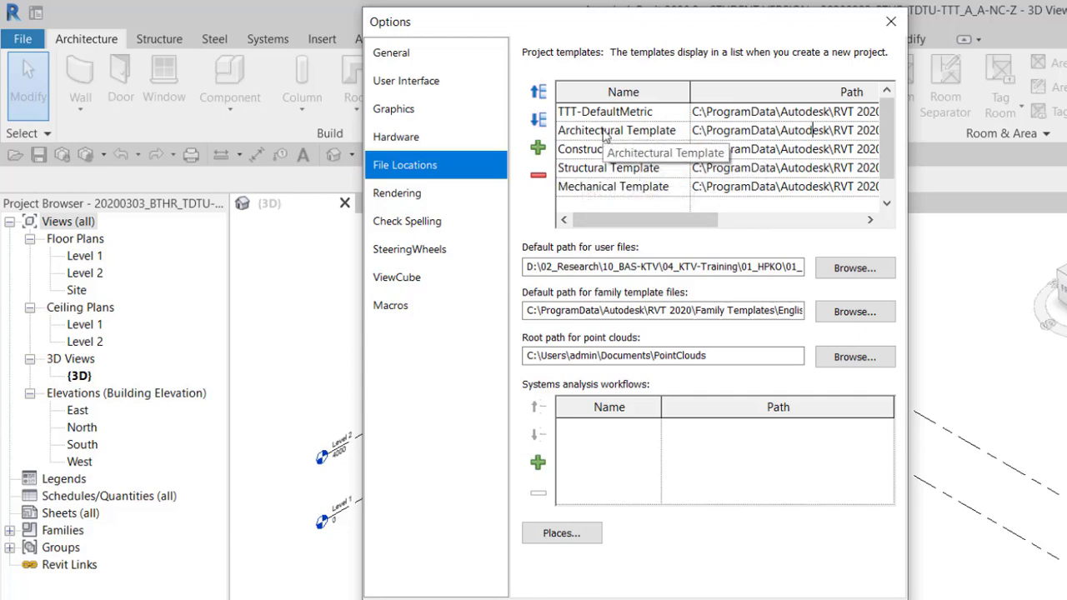
left_click(784, 133)
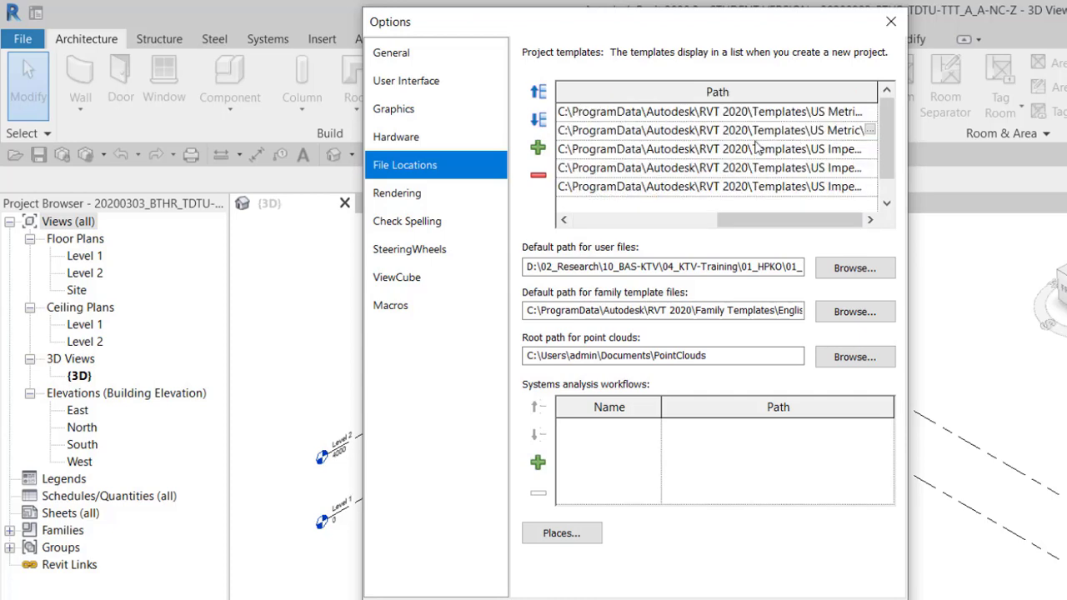
left_click(538, 148)
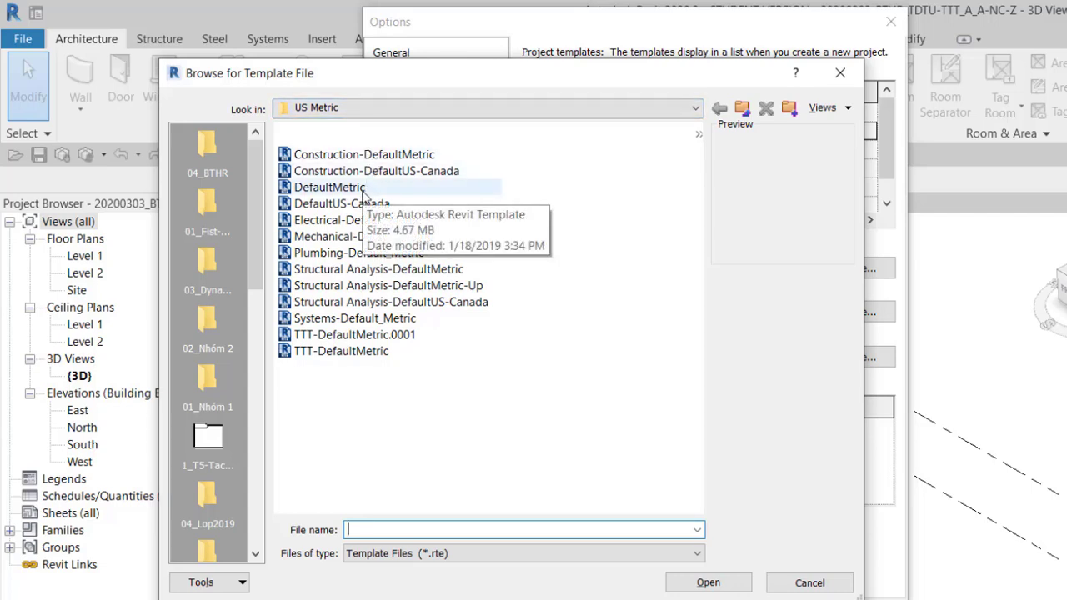
Add DefaultMetric as a project template, check its path, and begin editing its name
left_click(364, 190)
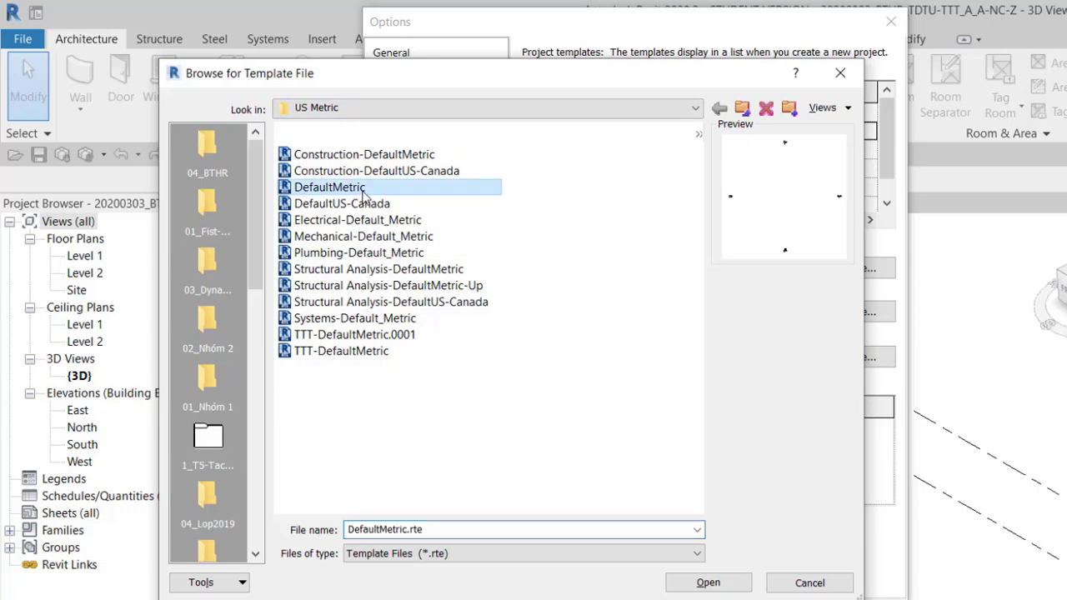
left_click(707, 583)
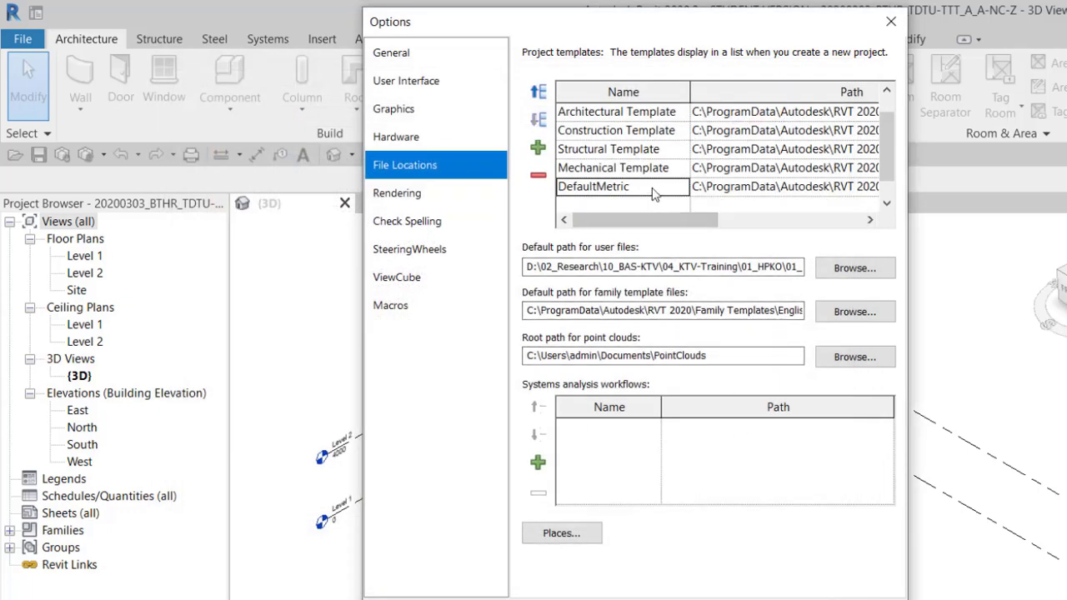
left_click(654, 192)
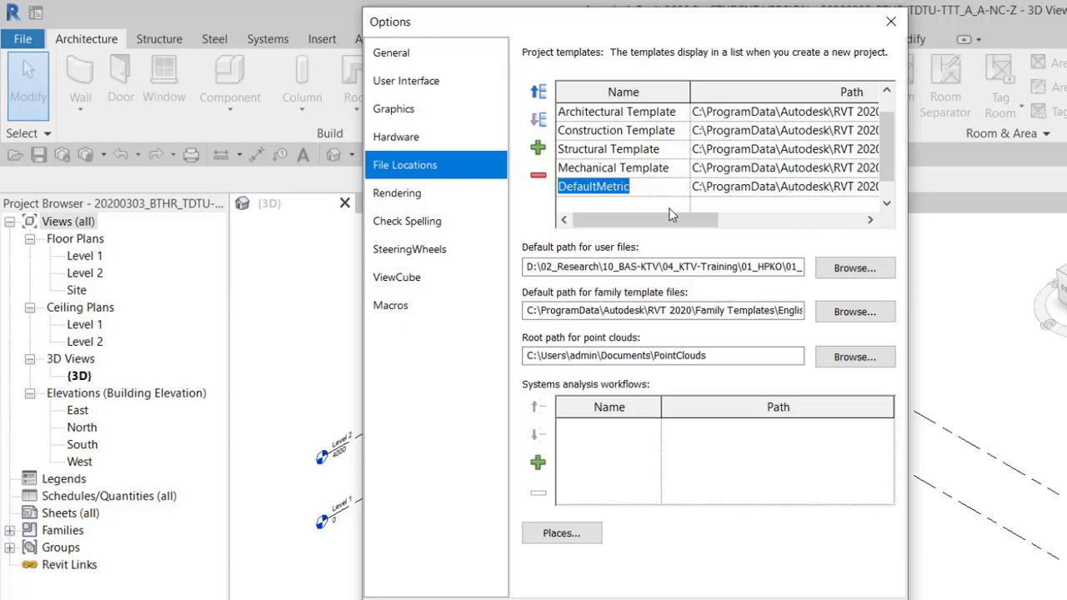
left_click_drag(672, 217, 848, 196)
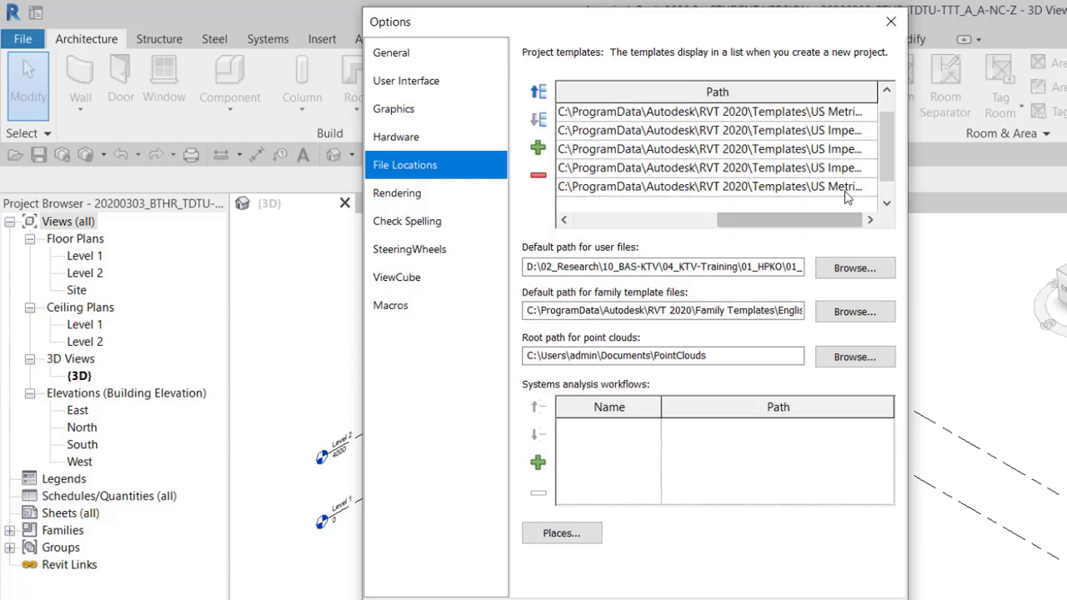
left_click(789, 189)
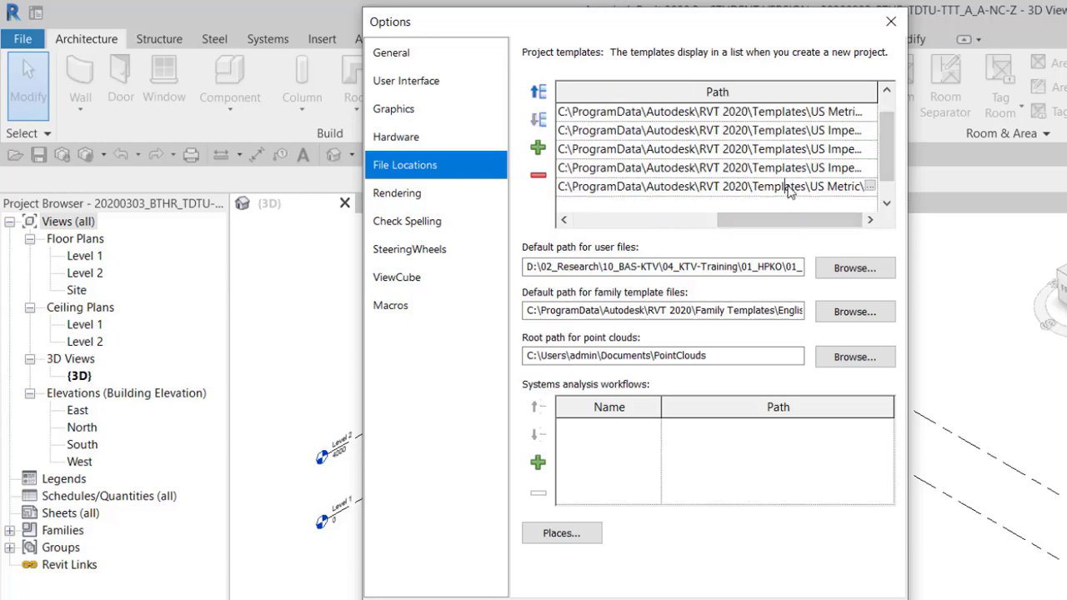
left_click(872, 192)
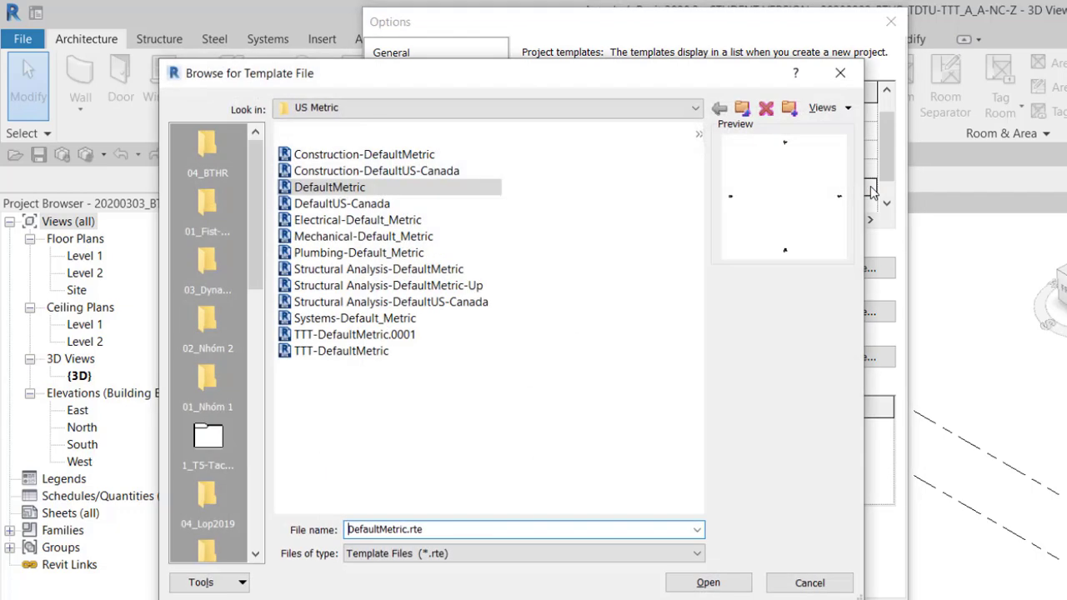
left_click(840, 74)
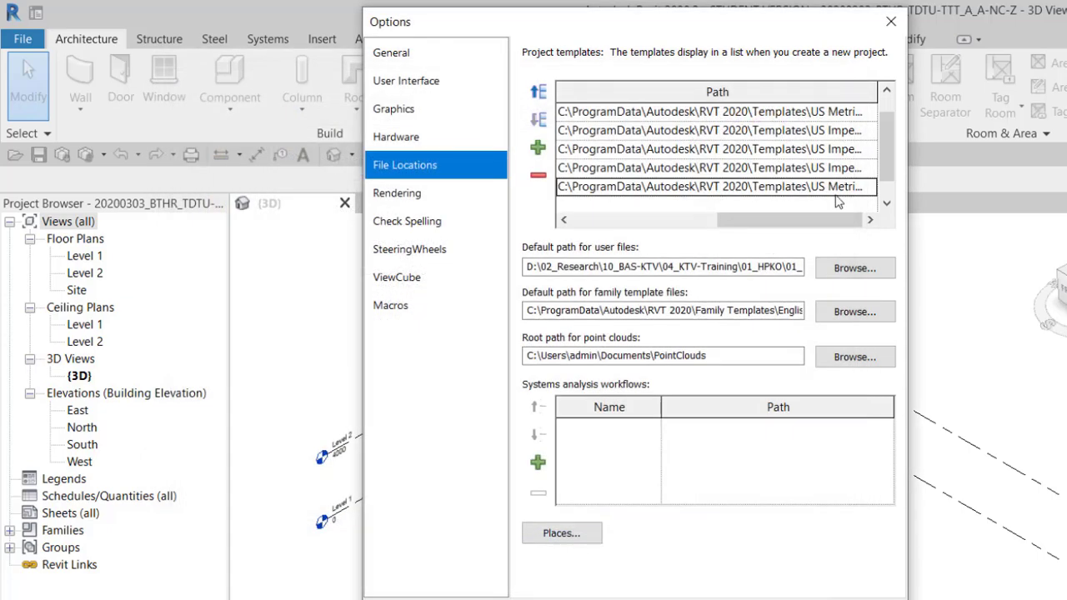
left_click_drag(767, 220, 622, 221)
left_click(648, 184)
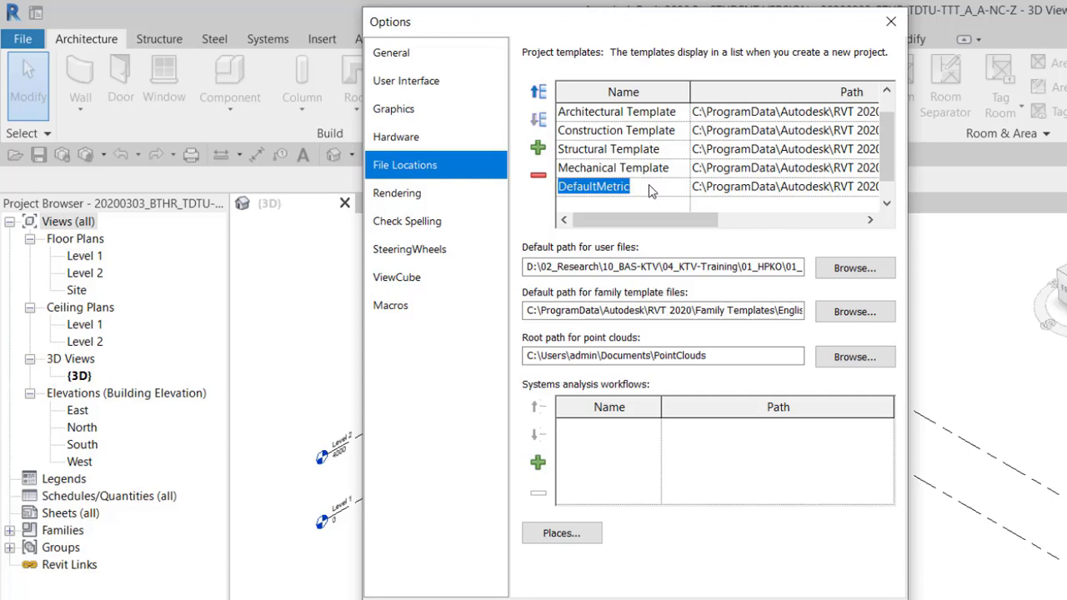
Rename the entry to TTT-DefaultMetric, move it up four rows to the top, and confirm with OK
type("Đổi tên như thế nào tùy mình")
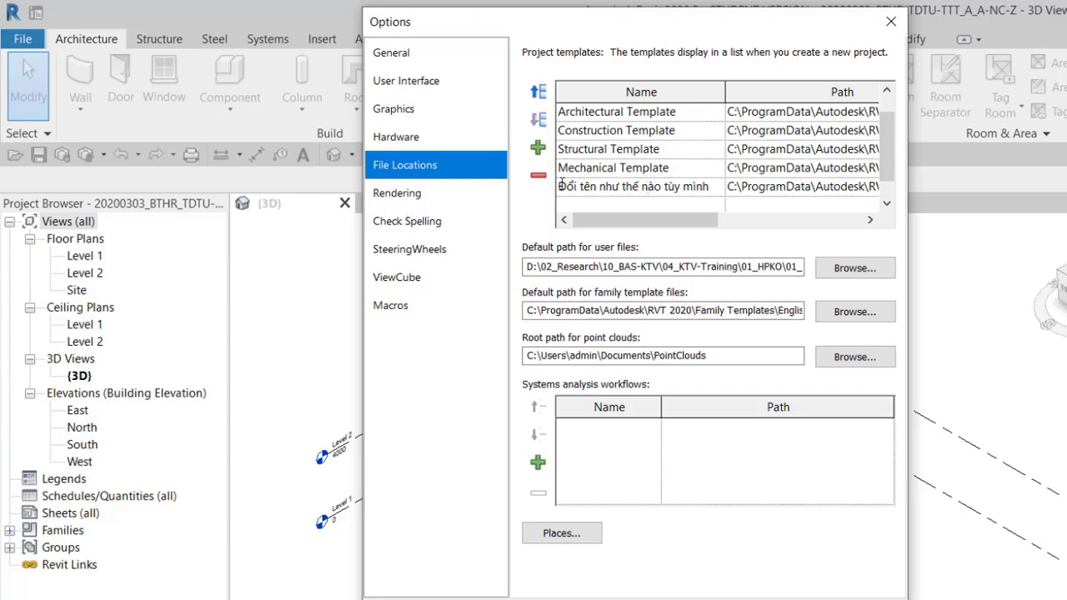
left_click_drag(564, 184, 727, 184)
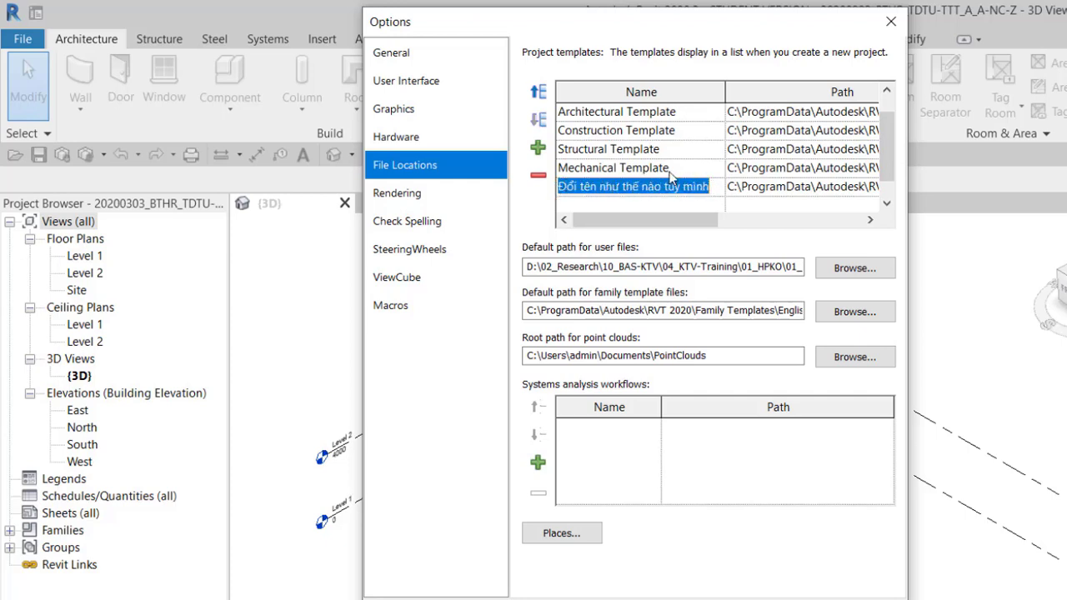
left_click(539, 92)
left_click(539, 93)
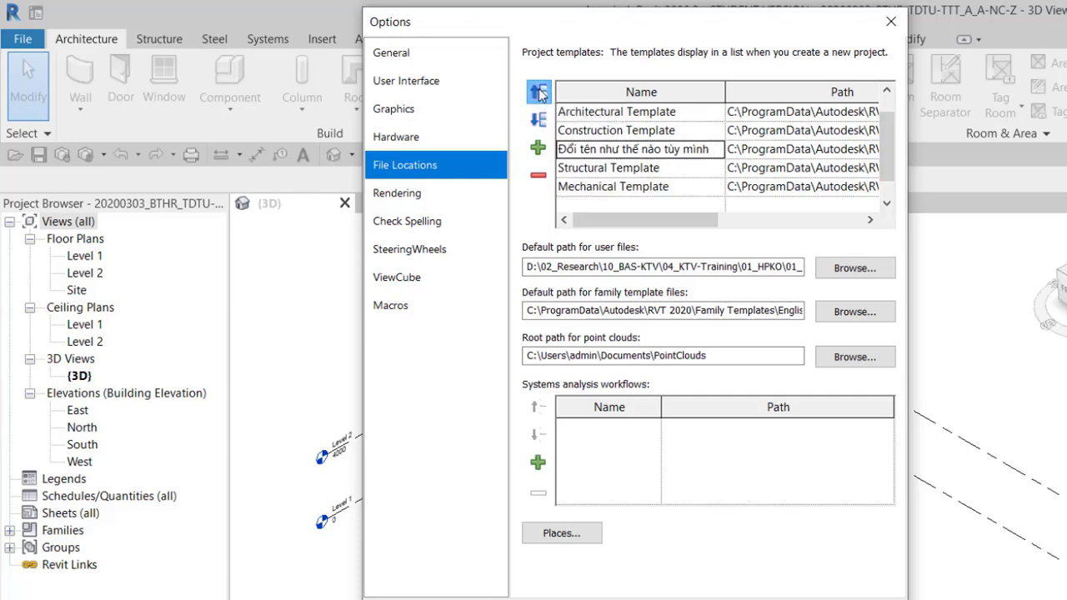
left_click(540, 94)
left_click(540, 94)
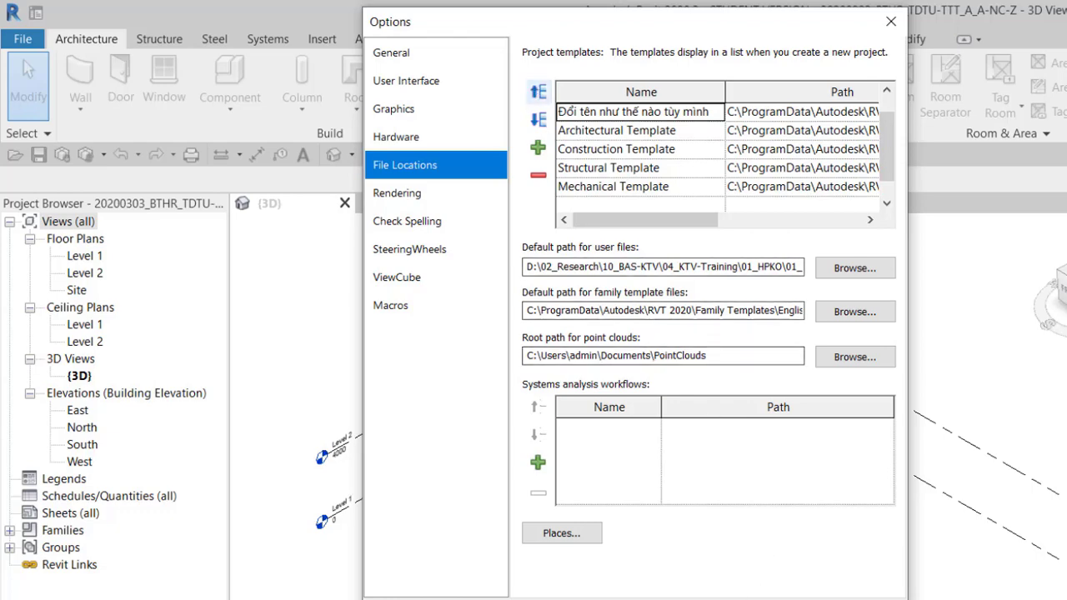
left_click(725, 596)
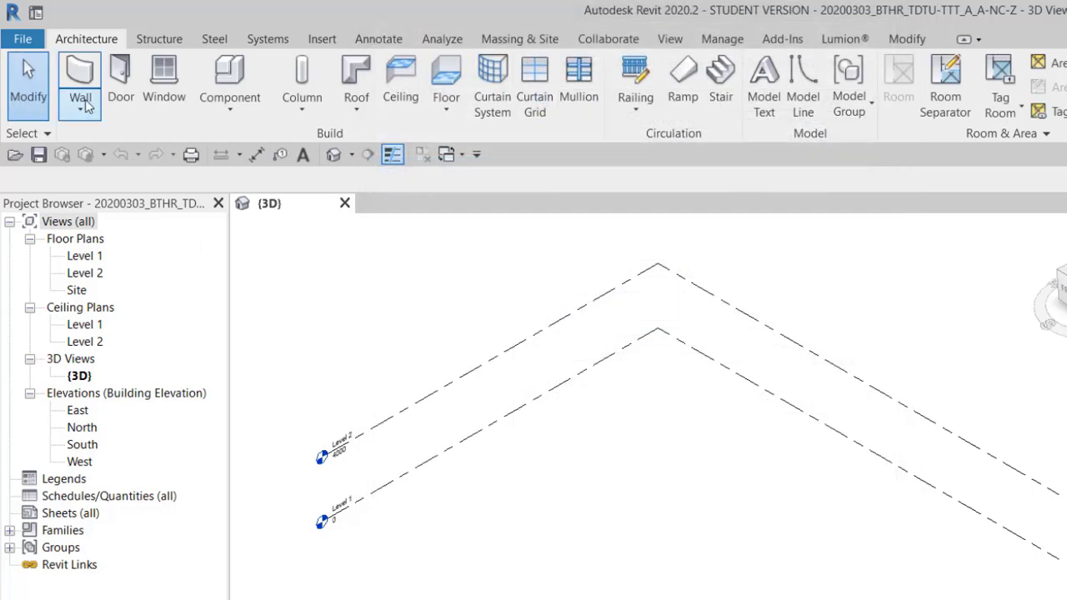
left_click(32, 44)
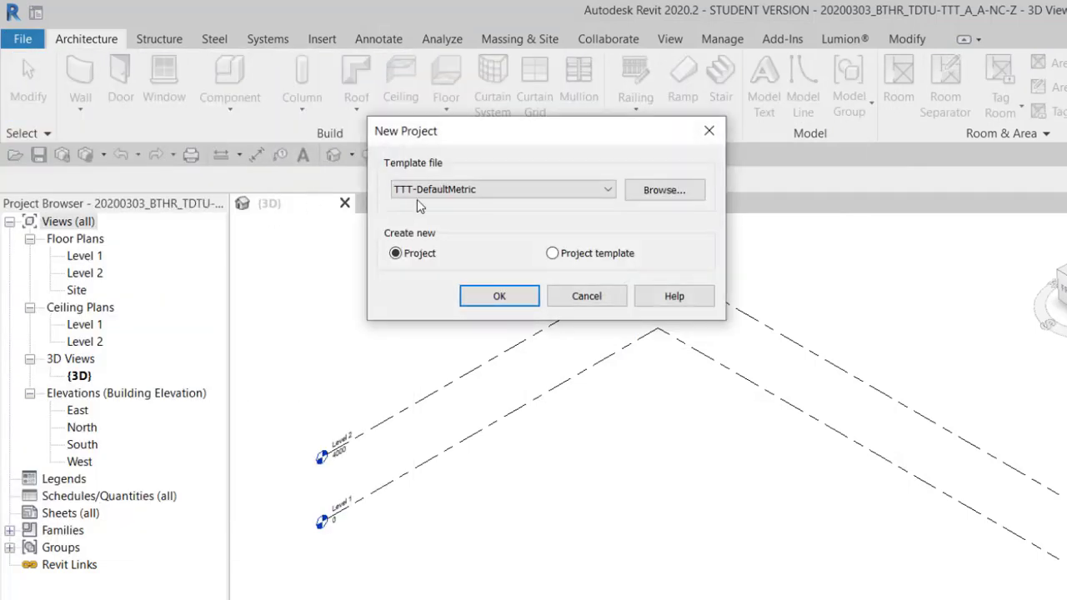
left_click(471, 191)
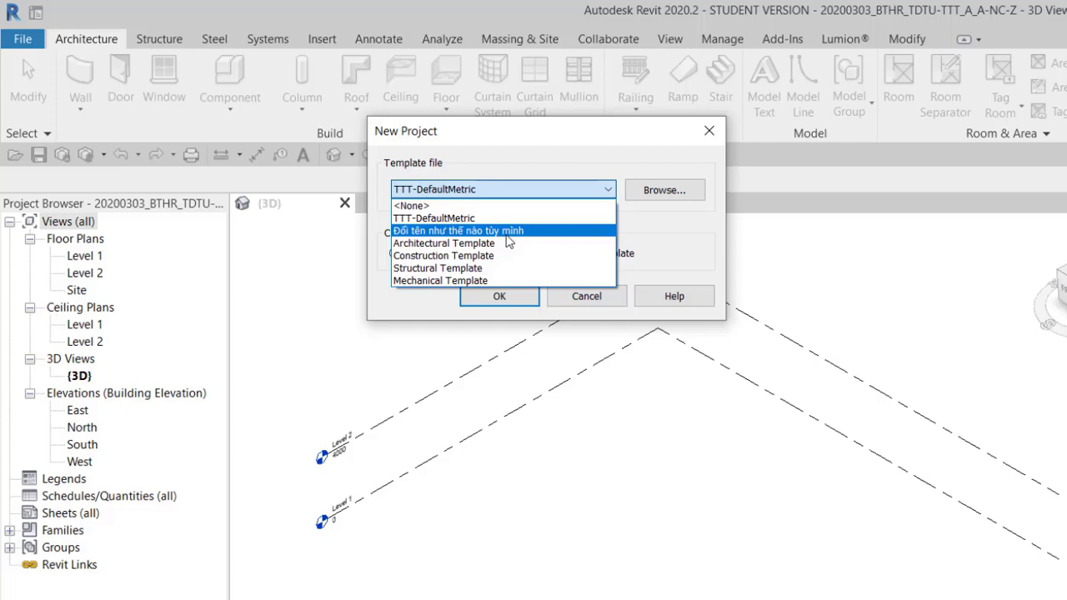
left_click(509, 232)
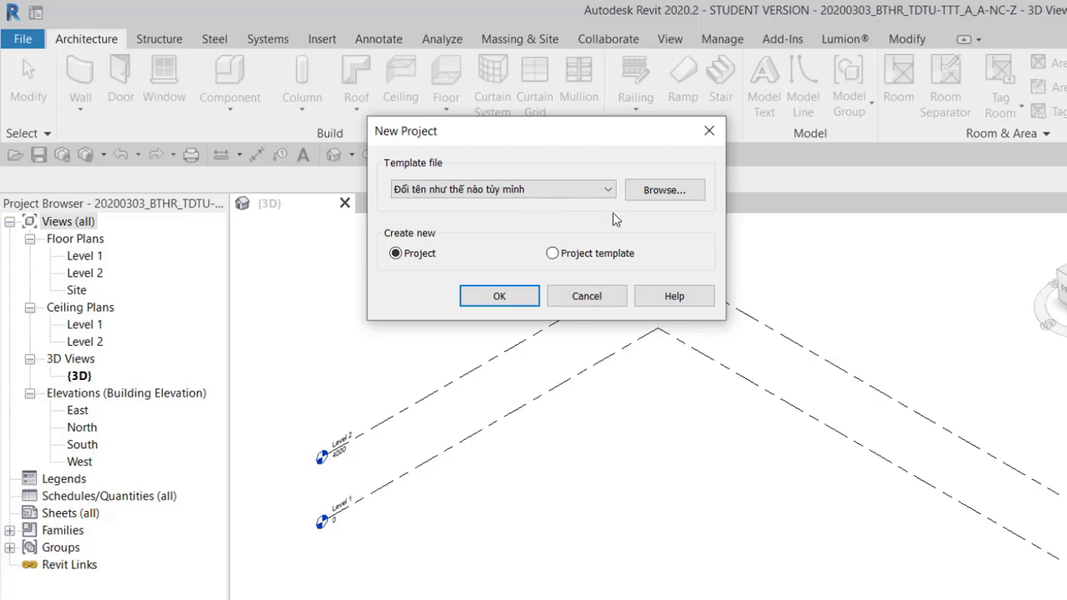
left_click(708, 131)
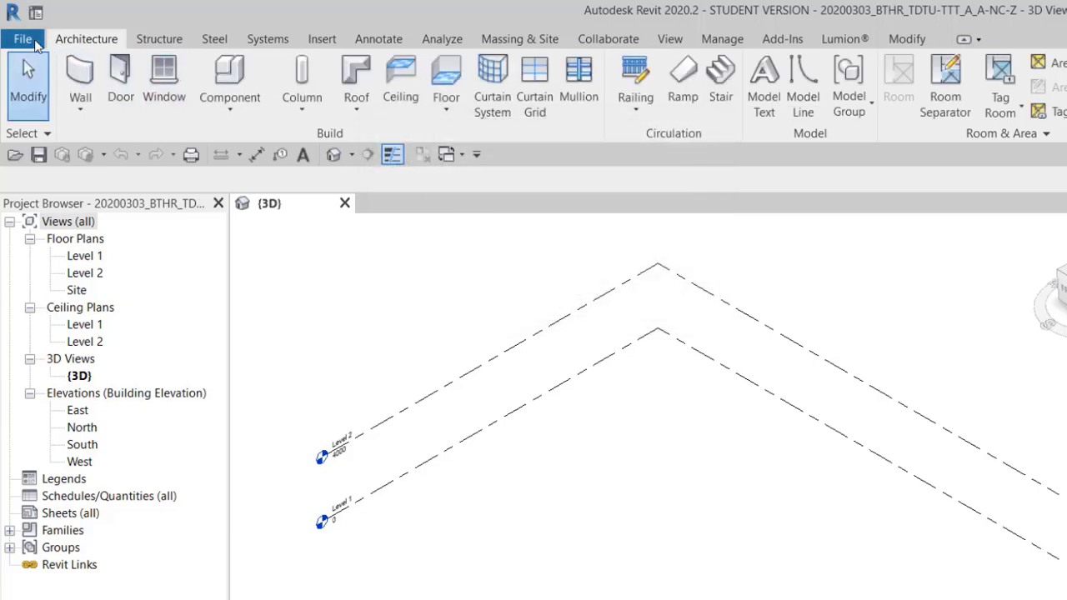
Reopen Options > File Locations and select the family template path under RVT 2020\Family Templates\English
left_click(22, 39)
left_click(309, 538)
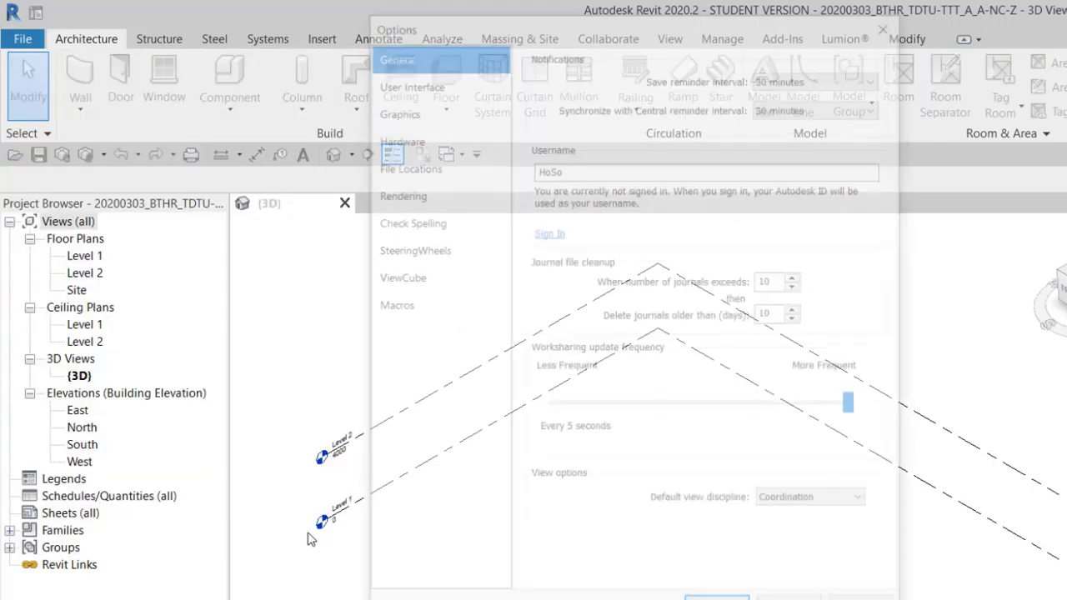
left_click(437, 177)
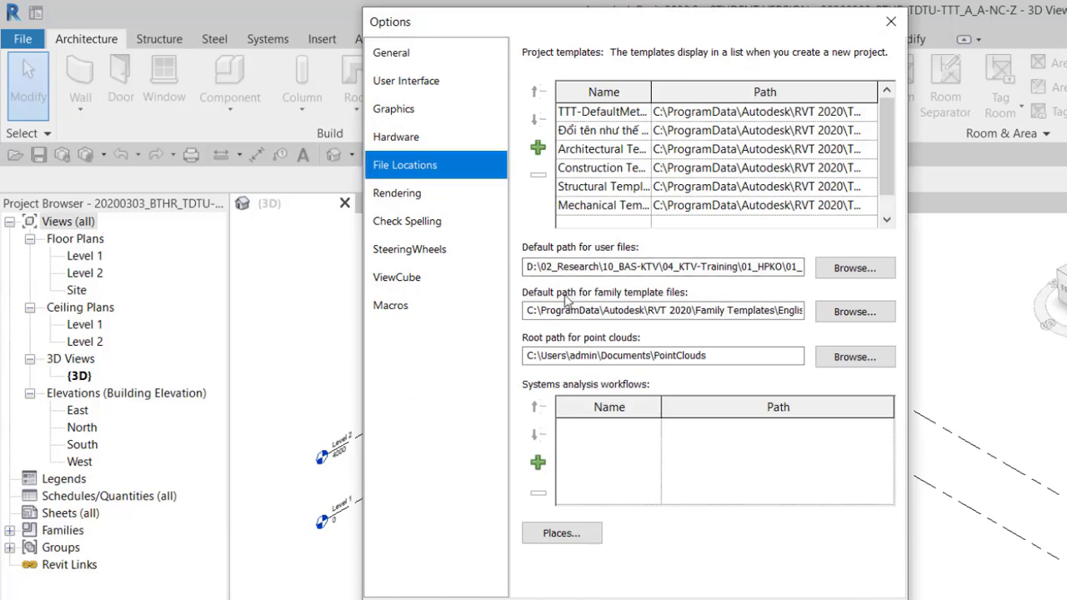
left_click_drag(526, 312, 809, 320)
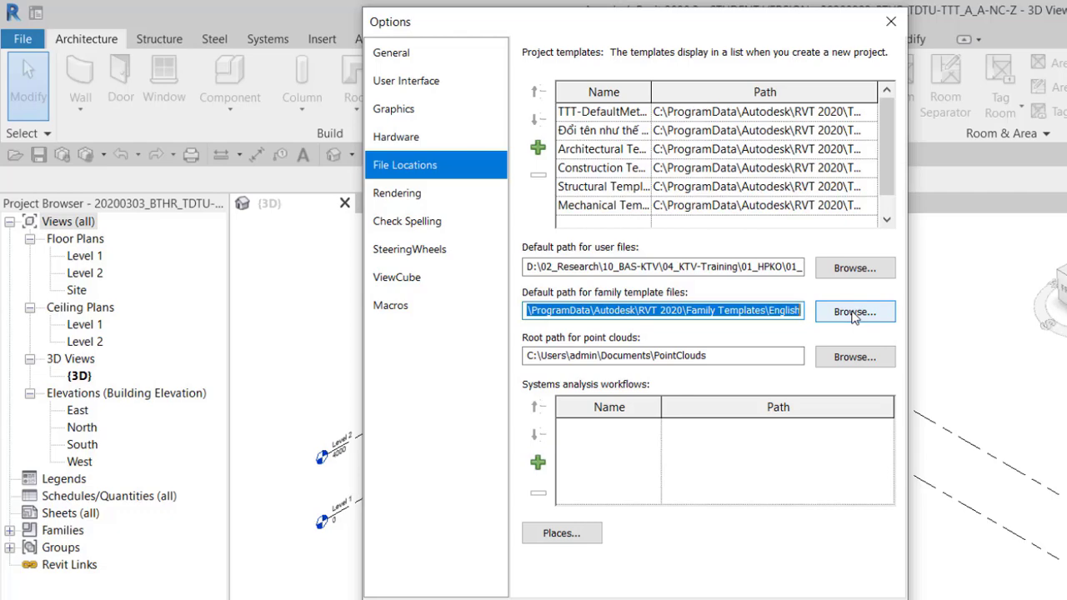
left_click(854, 315)
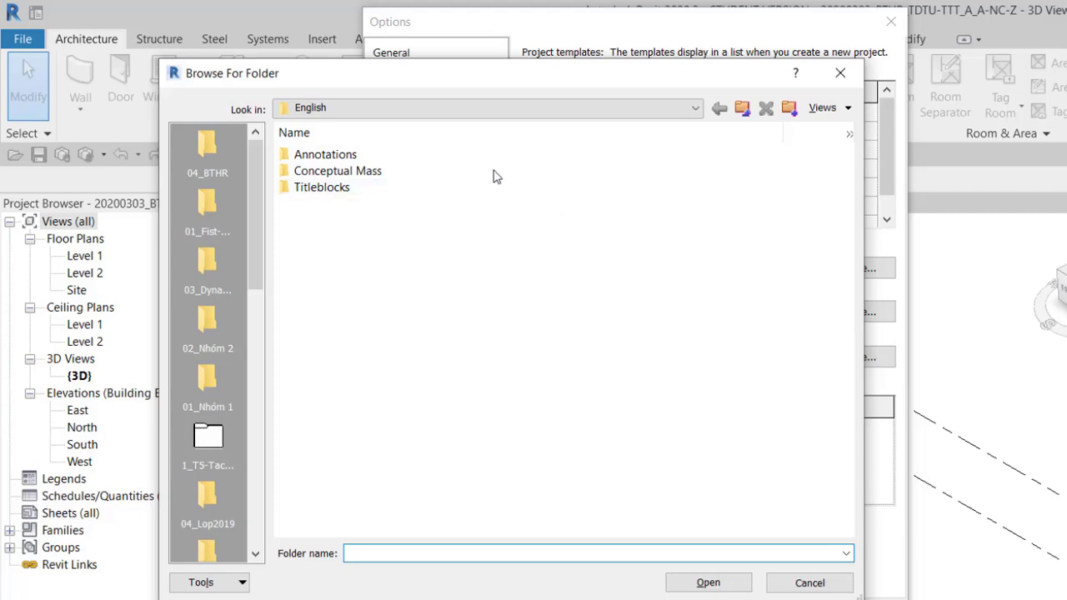
left_click(747, 110)
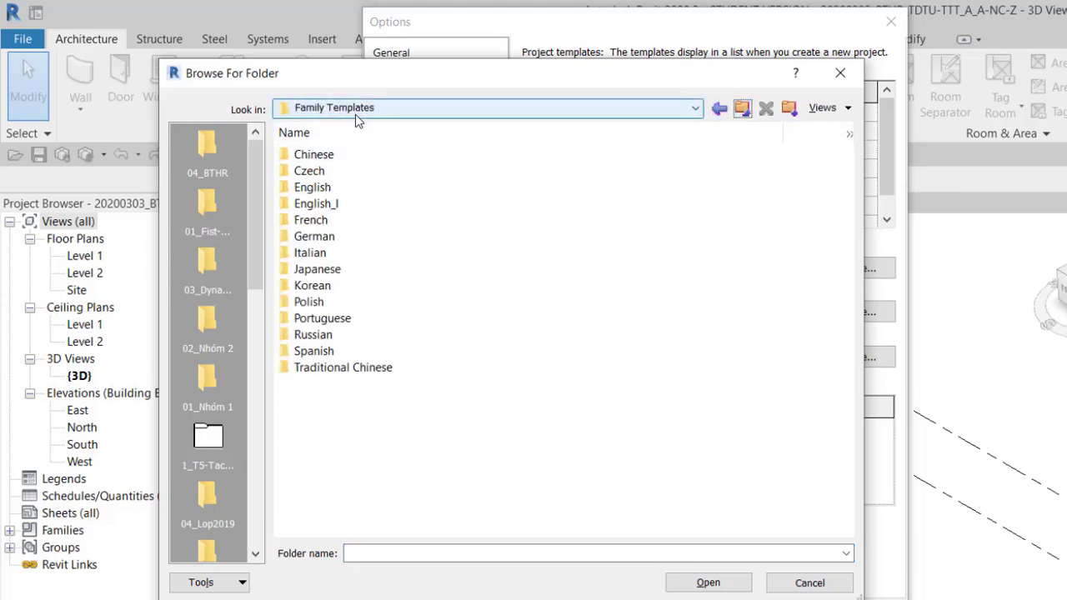
left_click(341, 190)
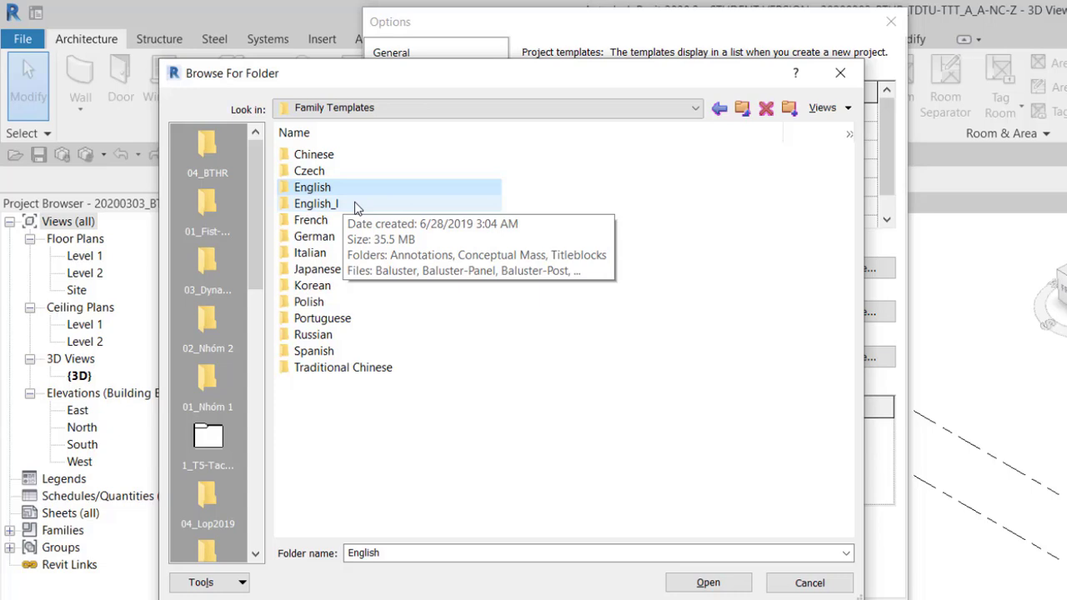
left_click(354, 207)
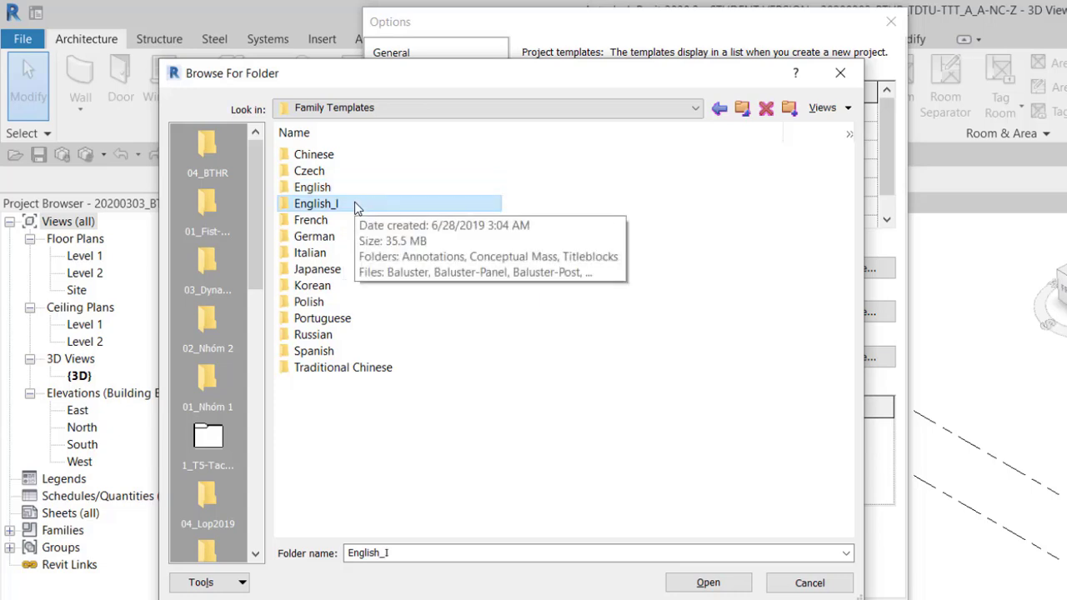
left_click(839, 77)
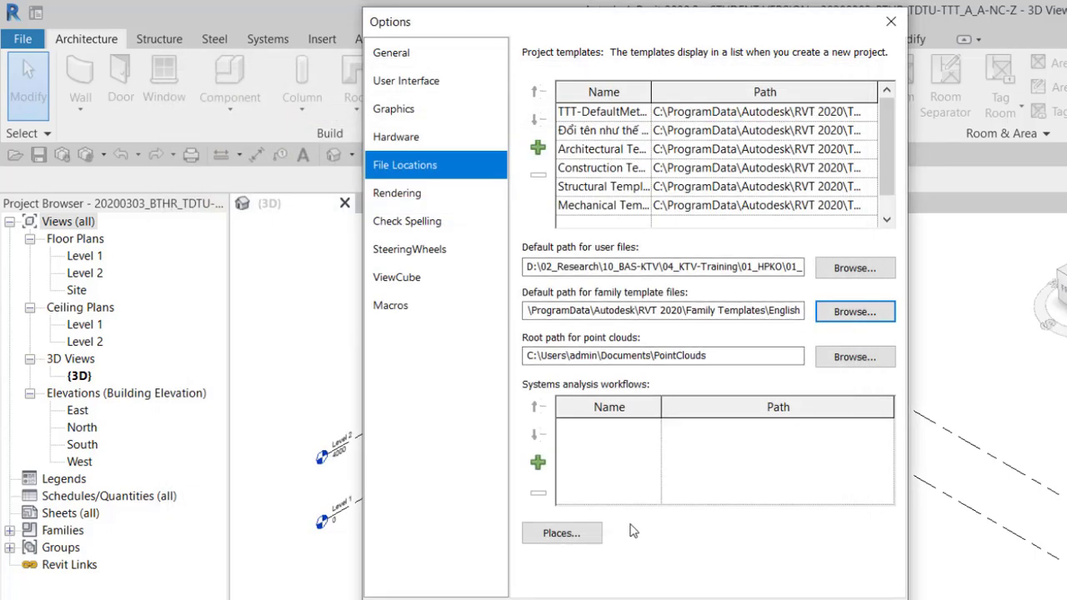
left_click(580, 538)
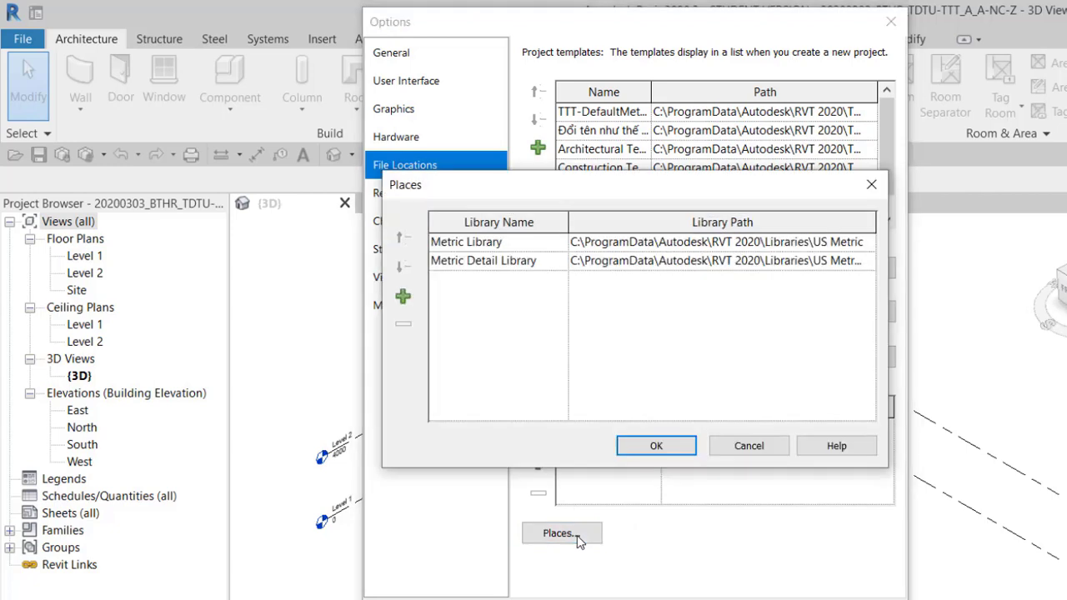
left_click(524, 249)
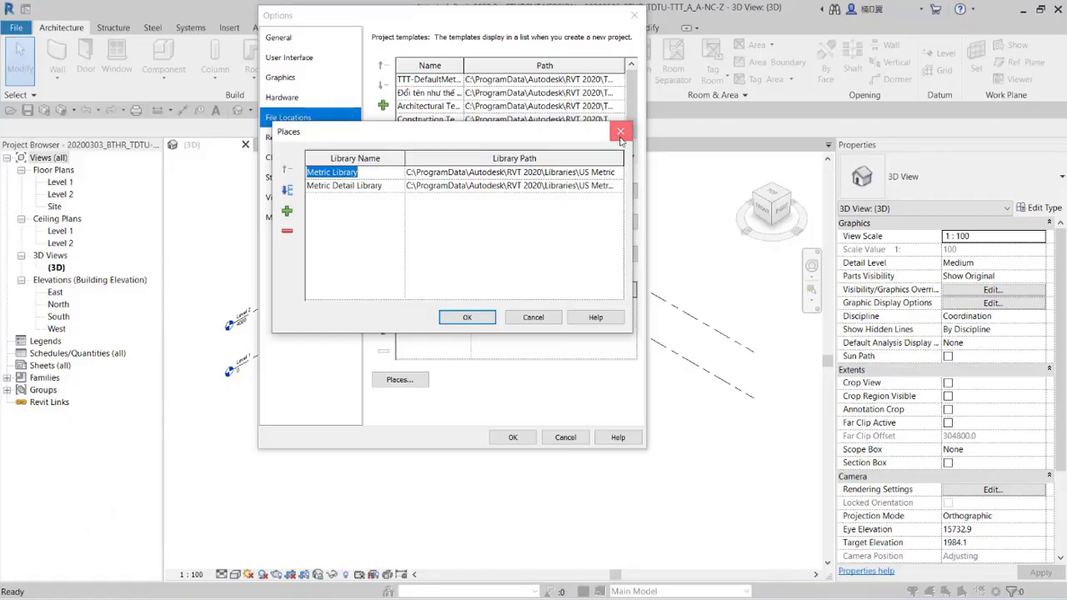
left_click(620, 133)
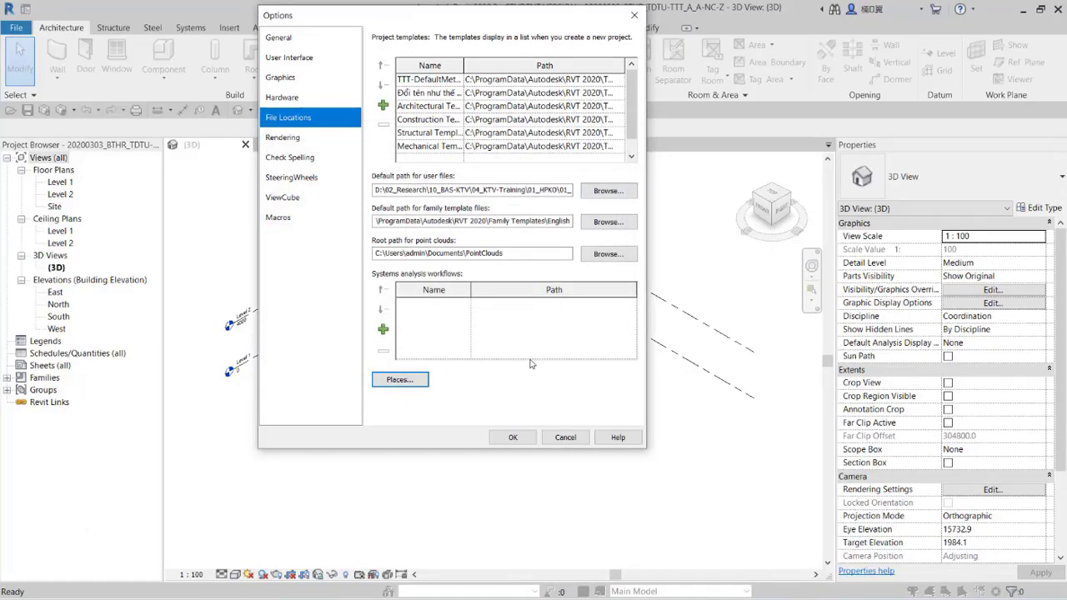
Close Options with OK and drag the Properties palette down beside the Project Browser
left_click(514, 437)
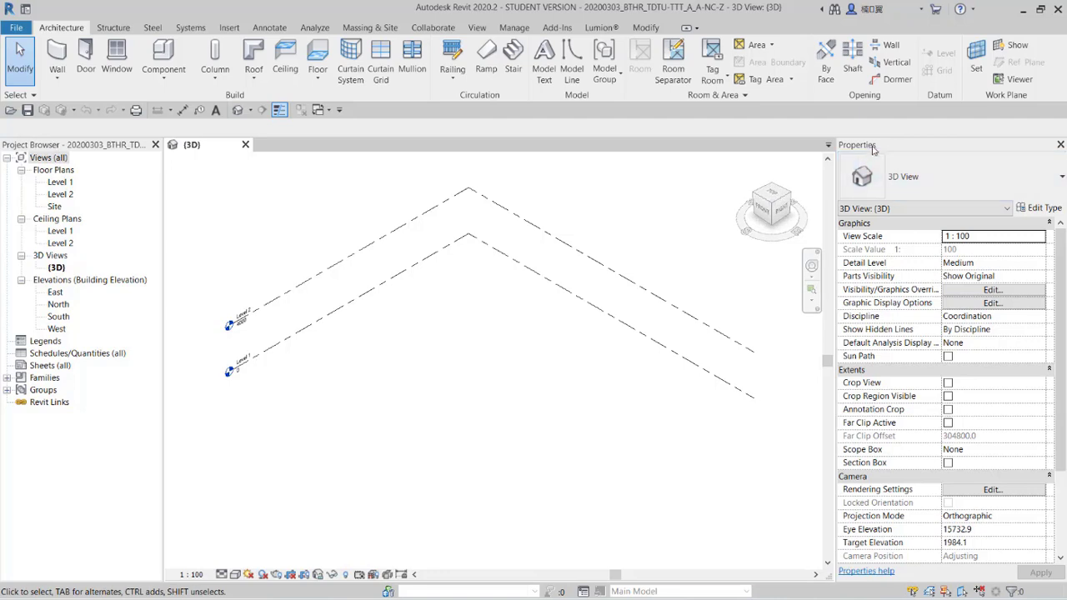
mouse_move(876, 150)
left_mouse_down()
mouse_move(756, 270)
mouse_move(105, 462)
left_mouse_up()
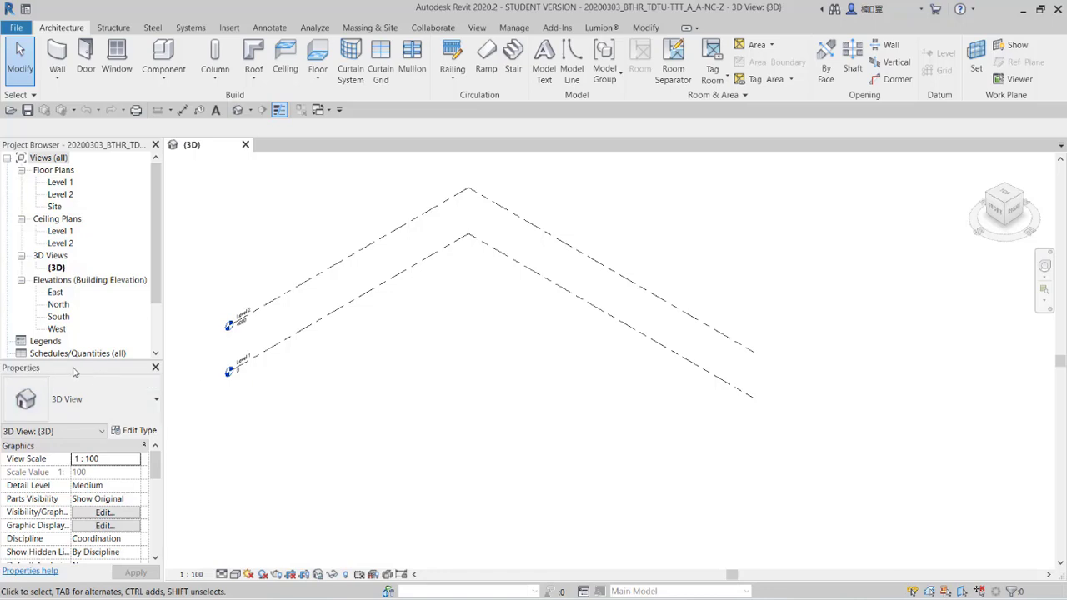
Float the Properties palette over the 3D view and drag it to the window's right edge
left_click_drag(74, 371, 677, 308)
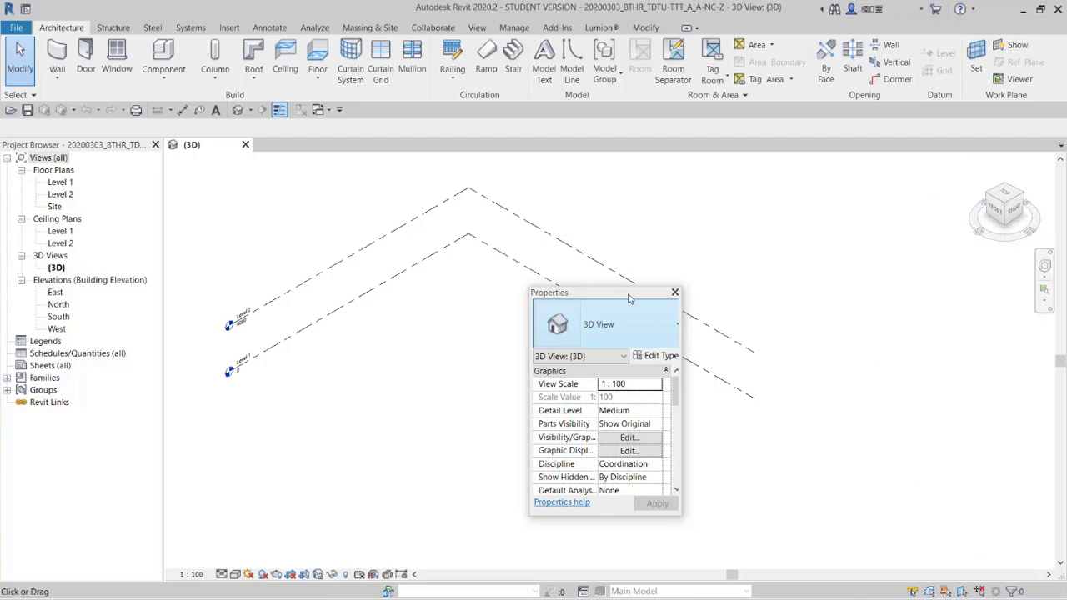
left_click_drag(615, 299, 1066, 319)
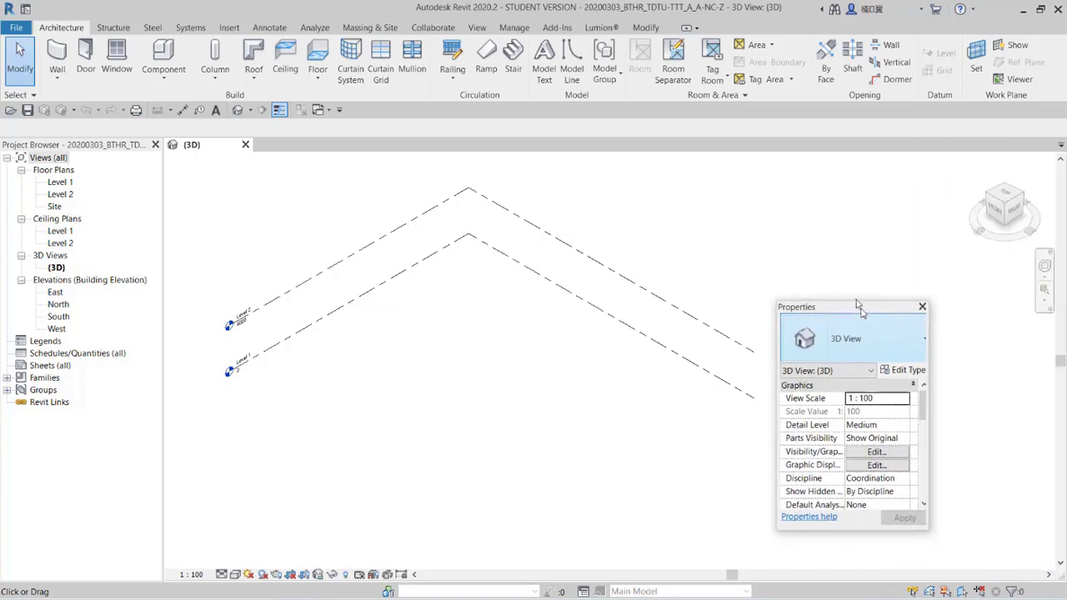
left_click_drag(1066, 320, 852, 295)
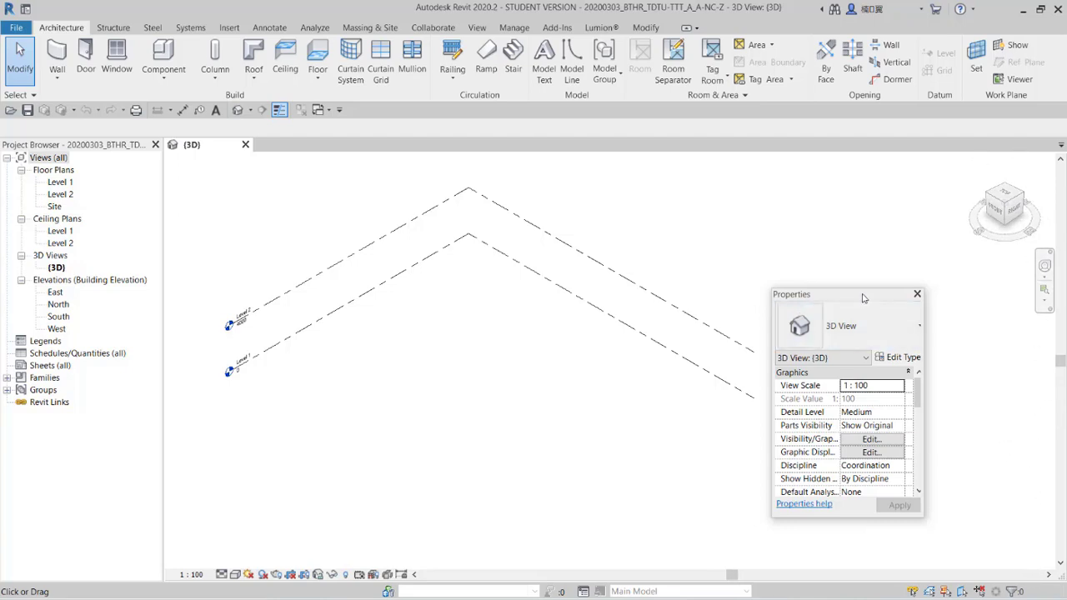
left_click_drag(863, 297, 1065, 311)
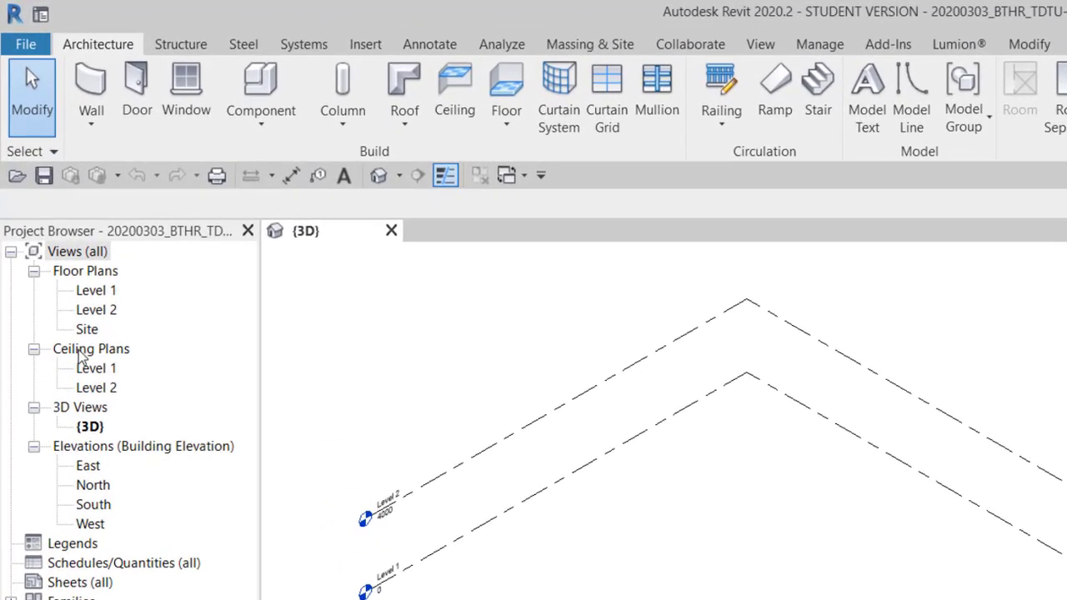
left_click(81, 357)
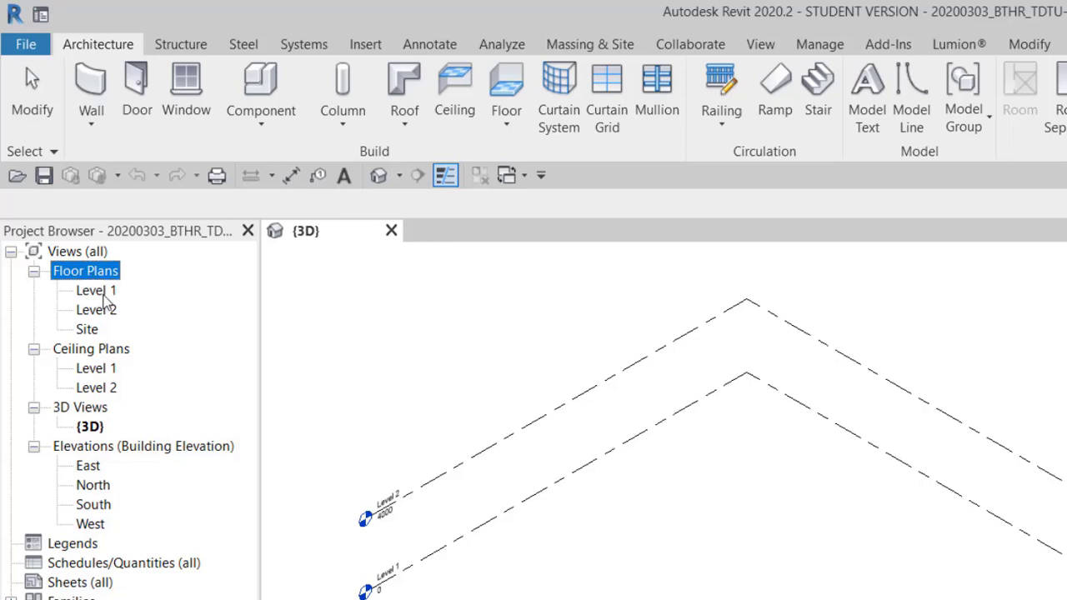
left_click(104, 295)
left_click(115, 376)
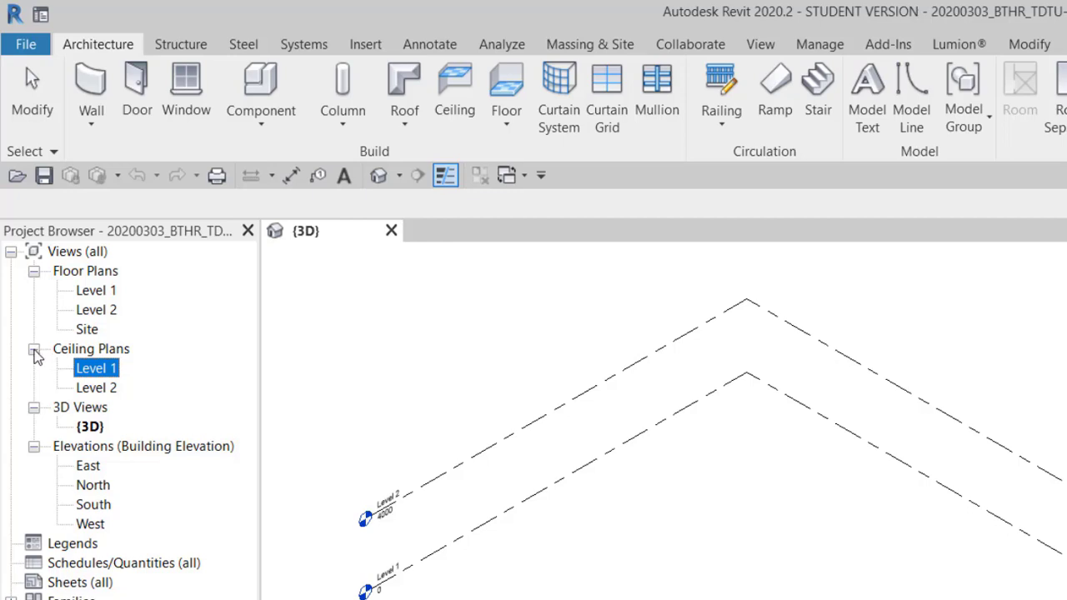
left_click(34, 349)
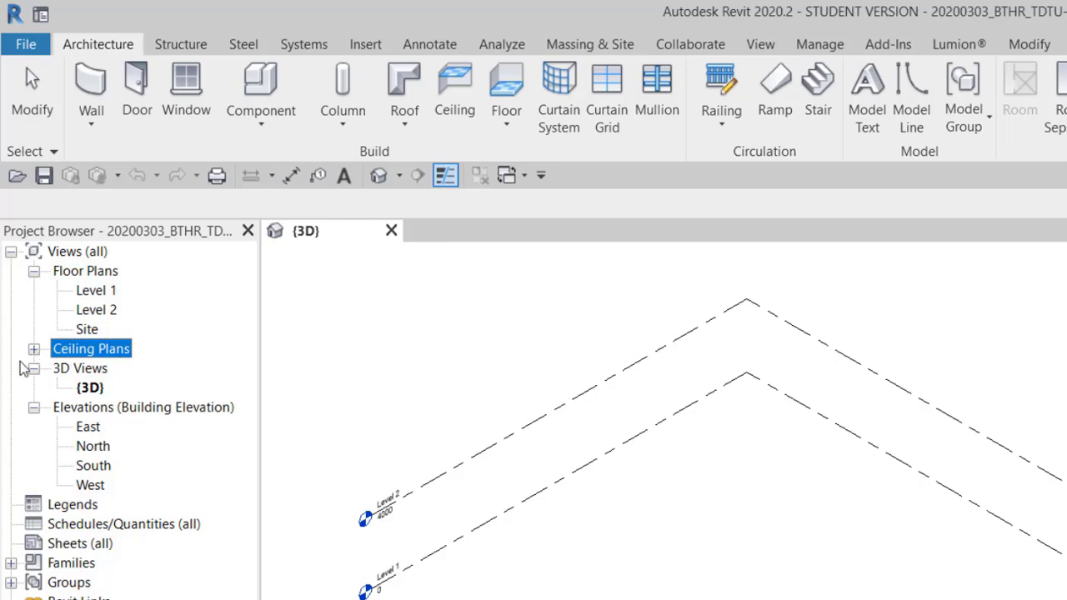
left_click(101, 291)
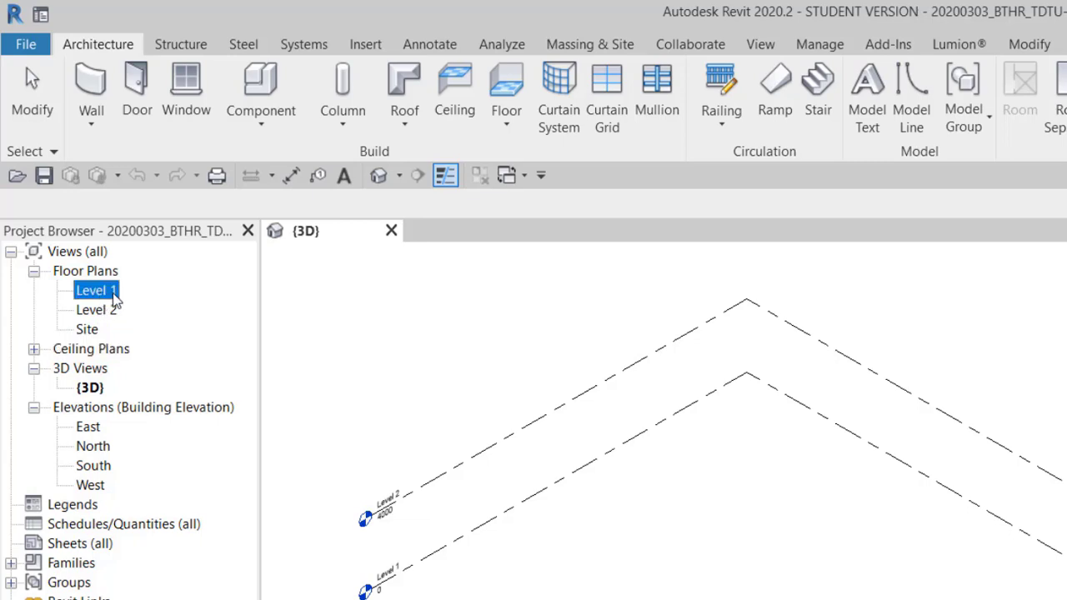
Open the Level 1 floor plan from the Project Browser and zoom around it
double_click(98, 290)
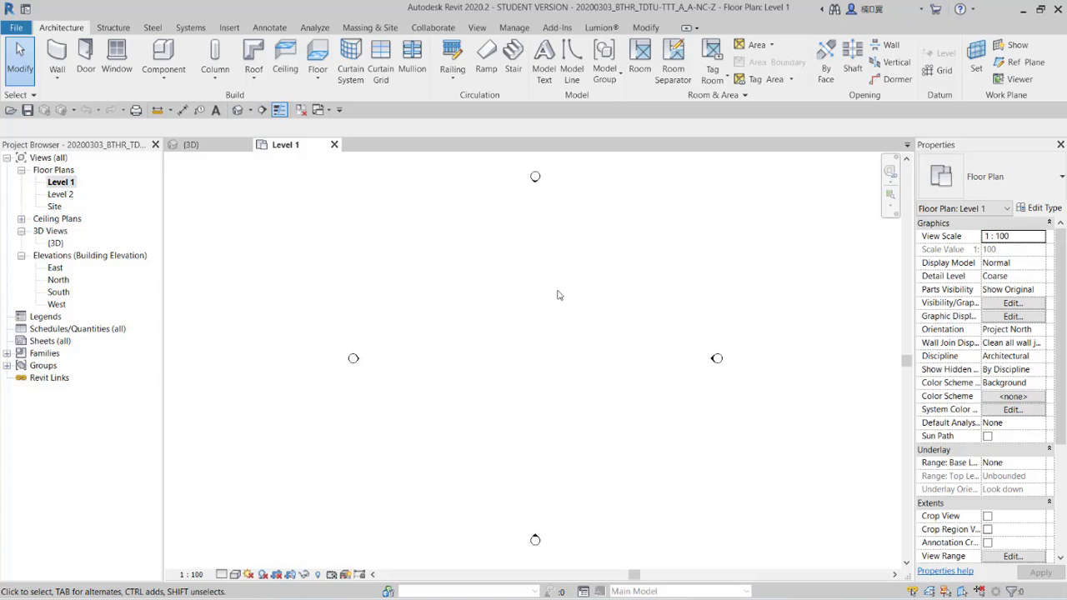
scroll(558, 295, "down", 1)
scroll(558, 296, "down", 1)
scroll(558, 295, "down", 2)
scroll(558, 295, "down", 1)
scroll(556, 295, "down", 1)
scroll(552, 295, "up", 1)
scroll(552, 295, "up", 2)
scroll(553, 295, "up", 1)
scroll(553, 295, "down", 1)
scroll(553, 295, "down", 1)
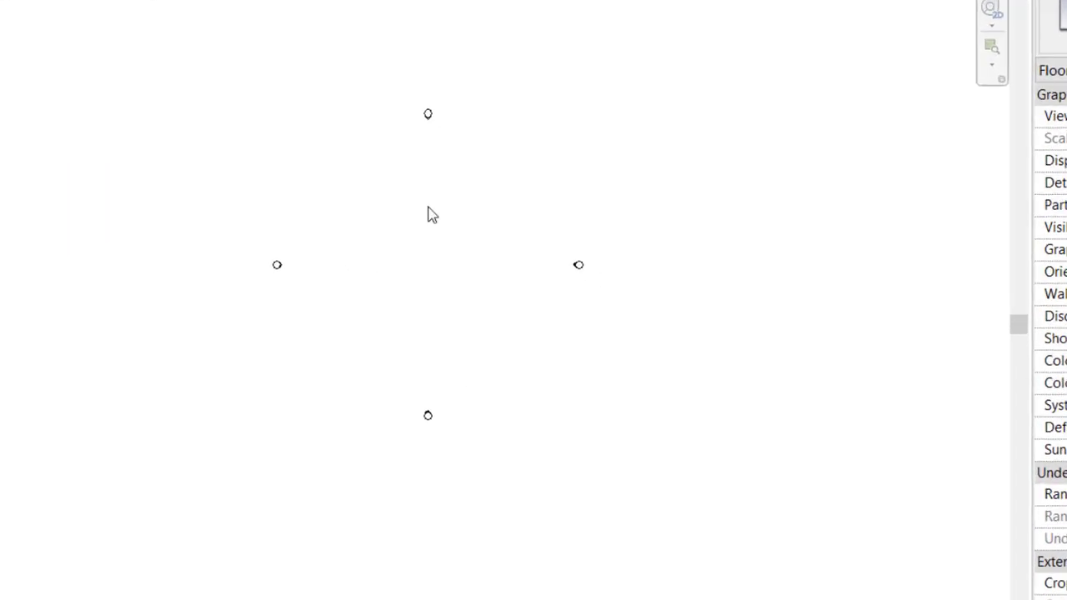
Zoom To Fit so all four elevation markers are visible
right_click(552, 295)
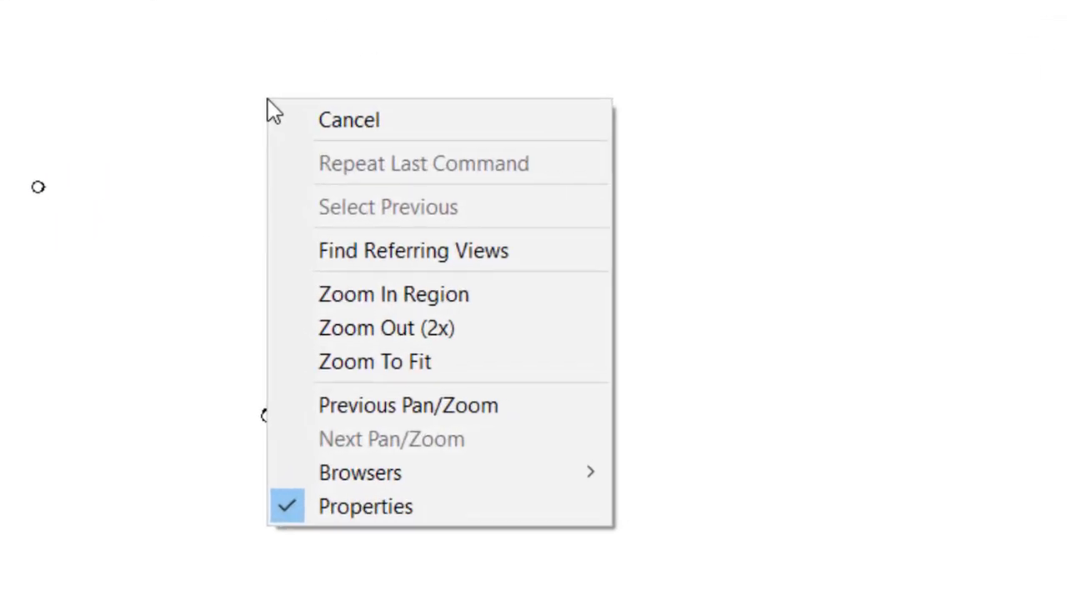
left_click(453, 363)
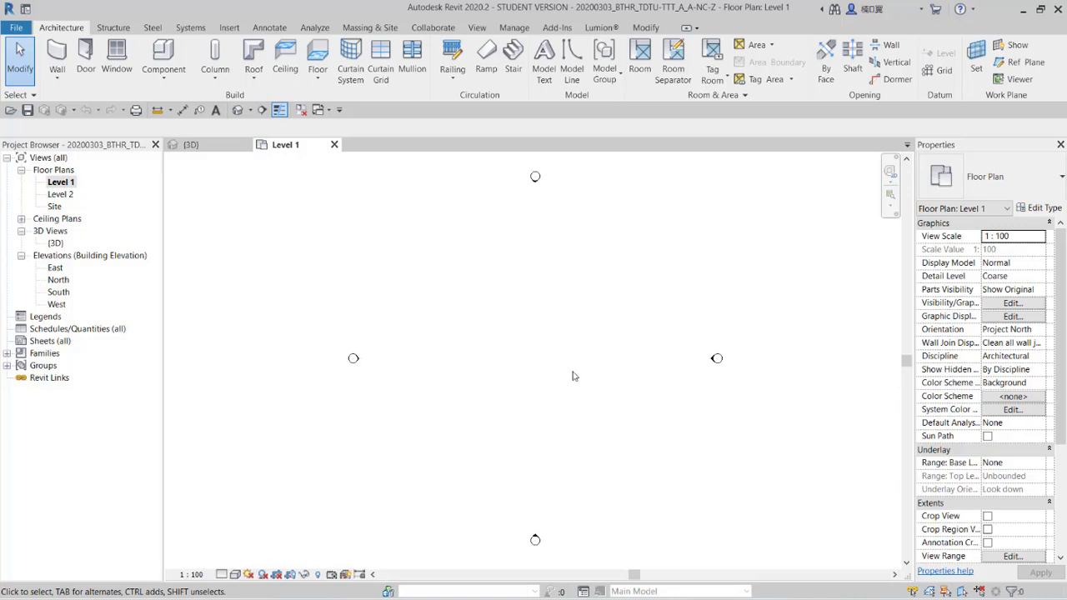
scroll(573, 376, "down", 3)
scroll(572, 376, "down", 2)
Zoom to fit with ZF, check each of the four elevation markers, then the East and West views
key("z")
key("f")
left_click(535, 177)
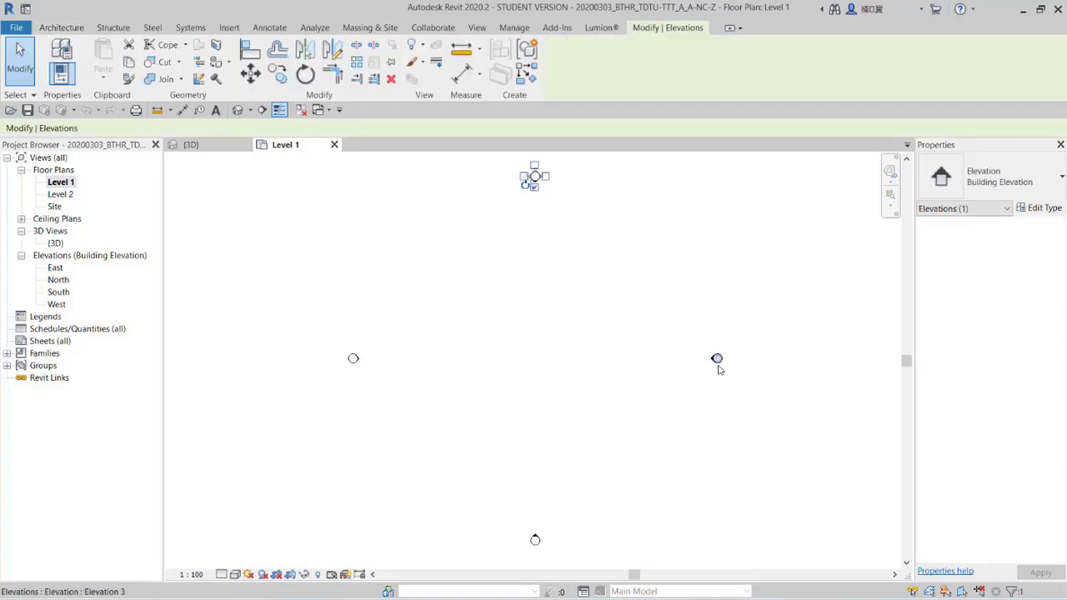
left_click(717, 358)
left_click(527, 542)
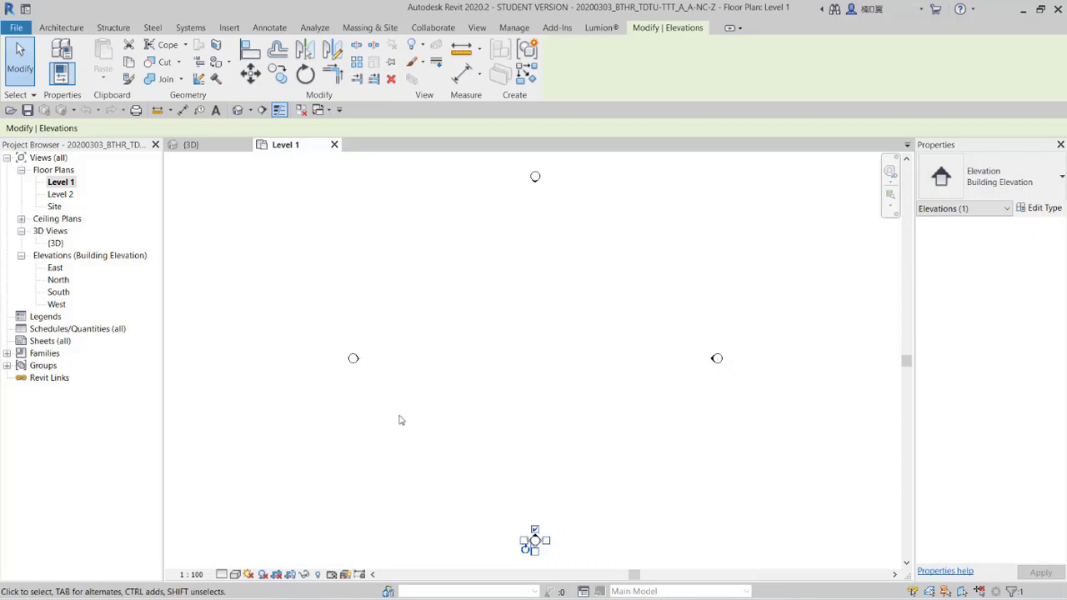
left_click(353, 360)
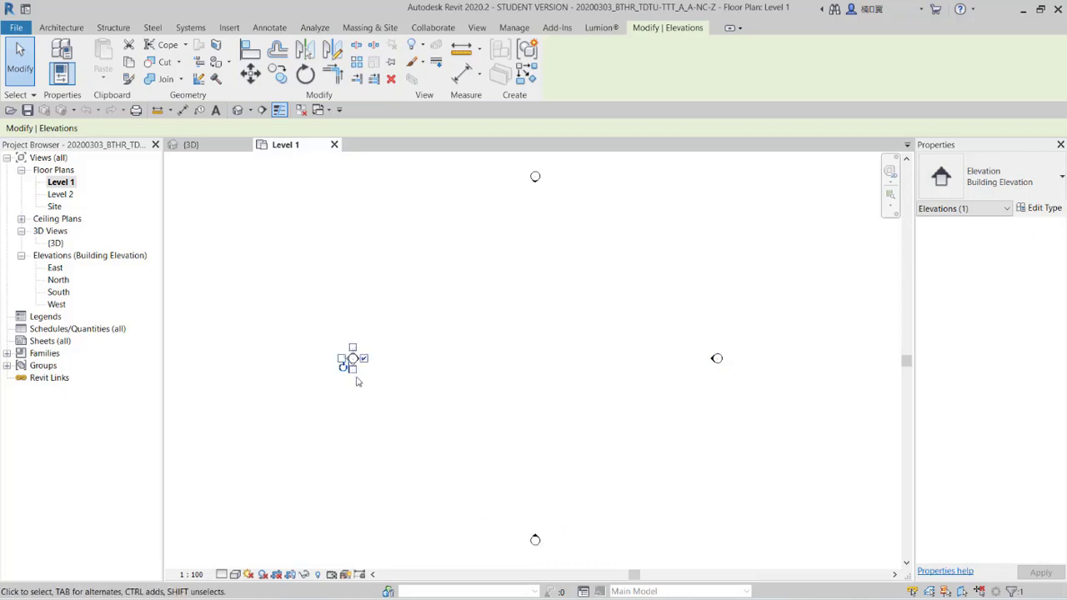
left_click(369, 380)
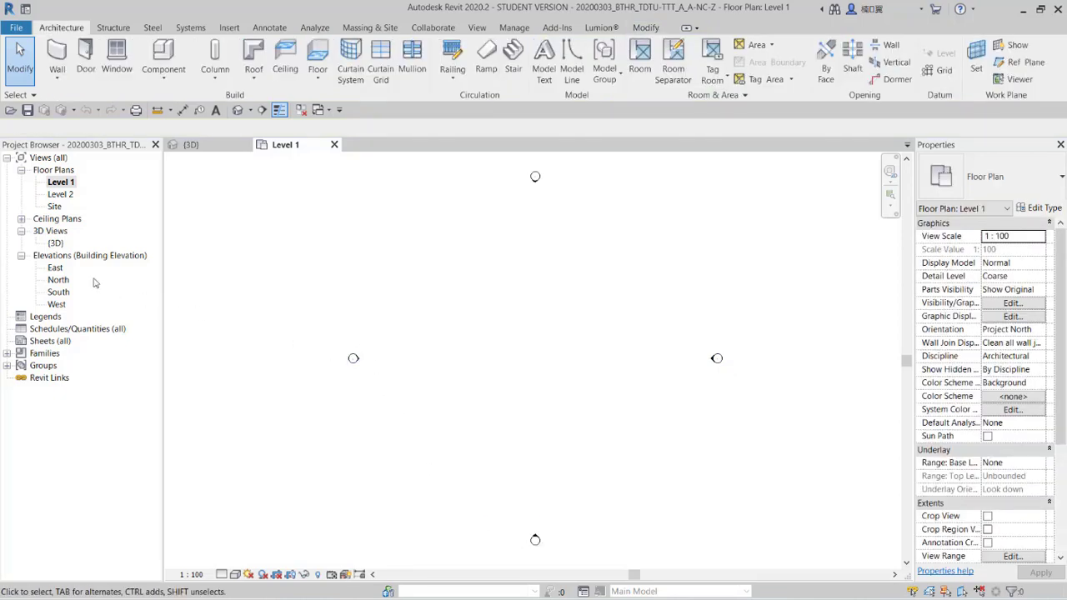
left_click(60, 268)
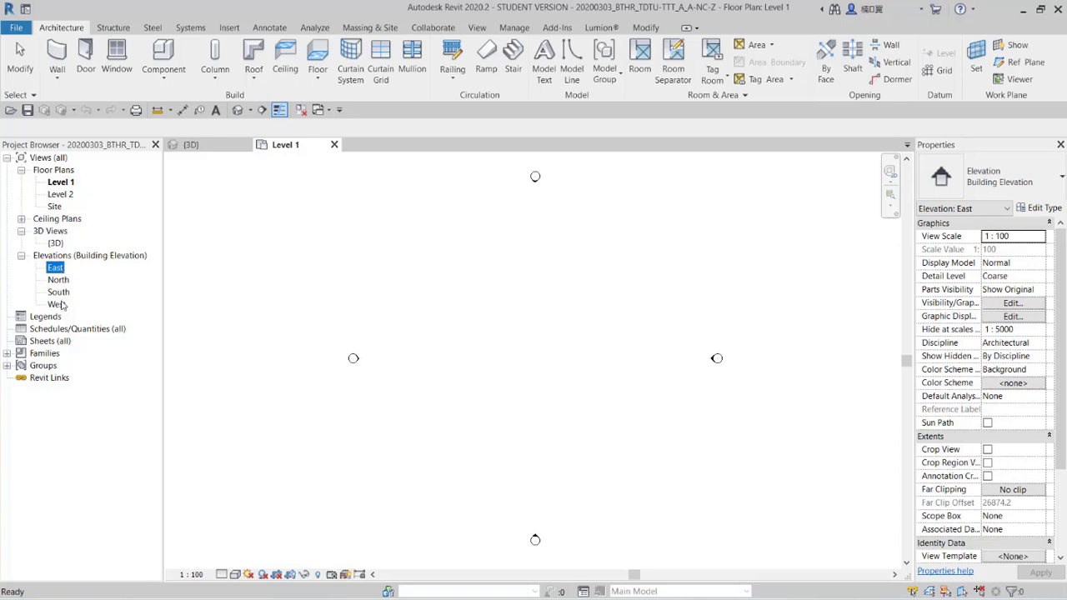
left_click(57, 304)
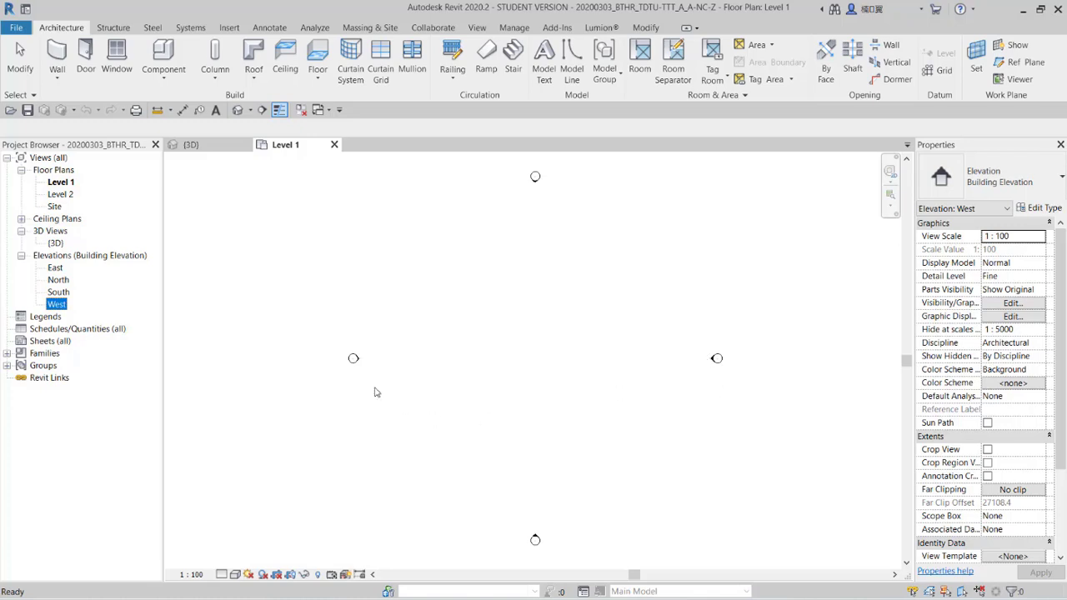
Zoom into the west elevation marker and select its circle to inspect the filled arrow
scroll(352, 364, "up", 2)
scroll(355, 359, "up", 1)
scroll(356, 358, "up", 1)
scroll(355, 358, "up", 1)
scroll(355, 358, "up", 2)
scroll(354, 360, "up", 4)
scroll(356, 360, "up", 1)
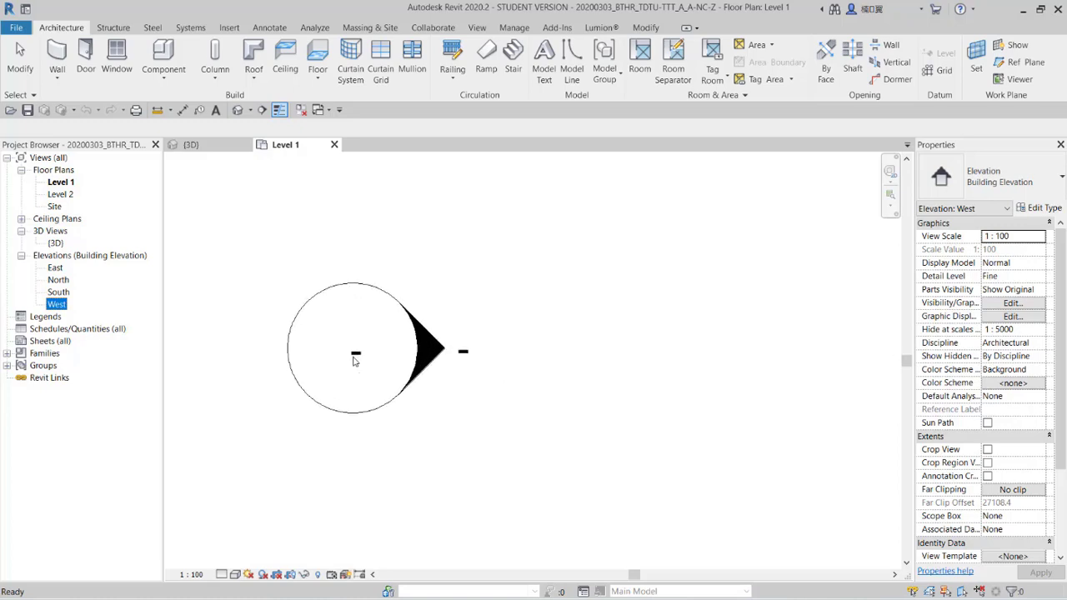
scroll(356, 359, "up", 1)
scroll(355, 359, "up", 1)
left_click(355, 359)
scroll(350, 355, "down", 1)
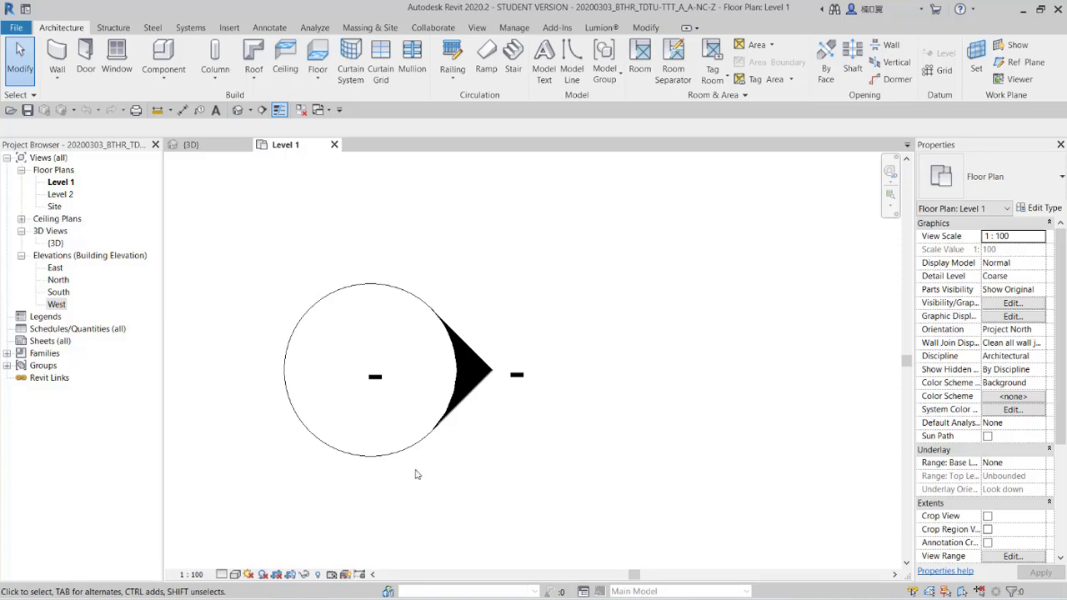
left_click(385, 462)
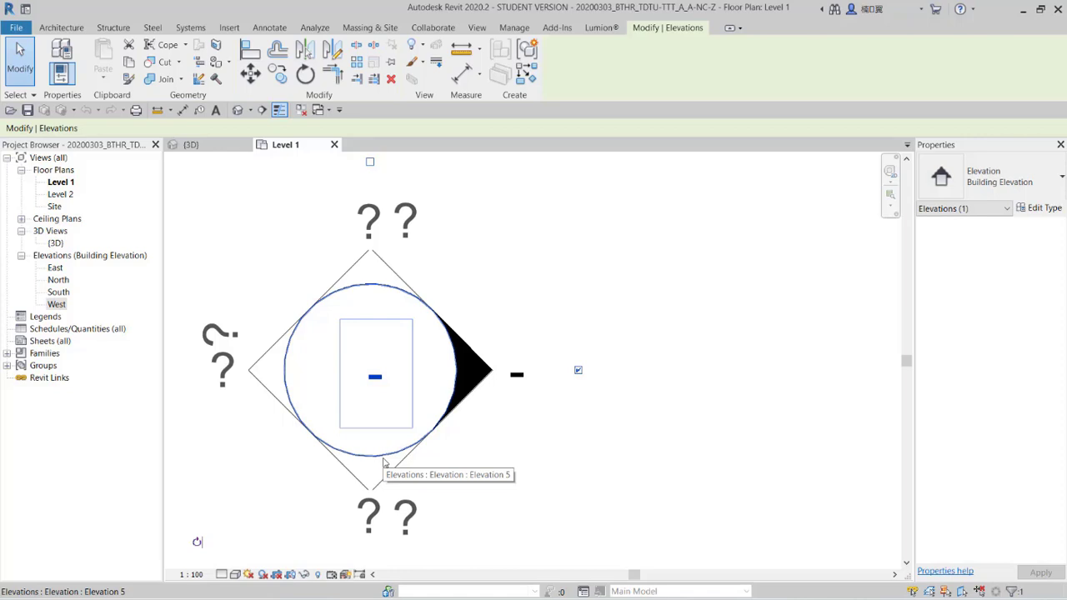
left_click(515, 459)
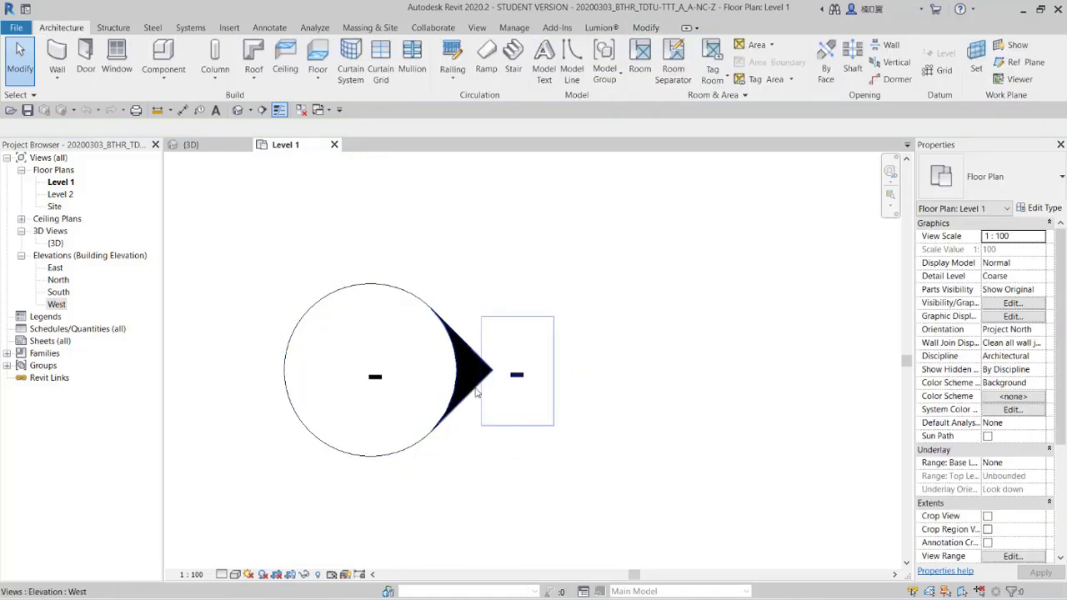
Select the West elevation arrow and review its Far Clipping: No clip, offset 27108.4
left_click(476, 392)
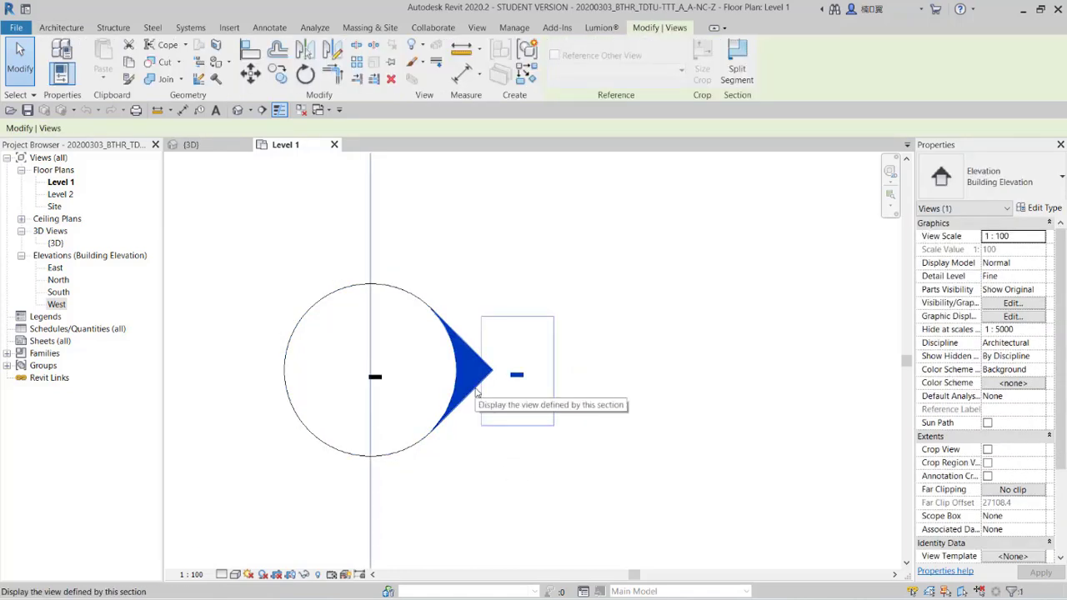
scroll(477, 393, "down", 2)
scroll(478, 393, "down", 2)
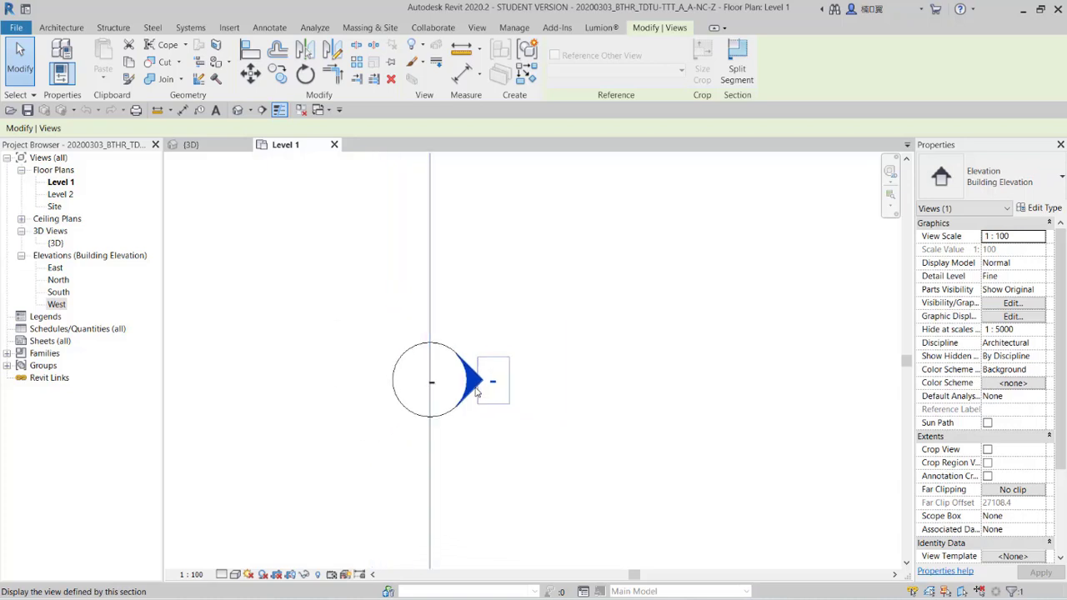
scroll(479, 393, "down", 2)
scroll(481, 393, "down", 2)
scroll(481, 393, "down", 1)
scroll(541, 398, "down", 1)
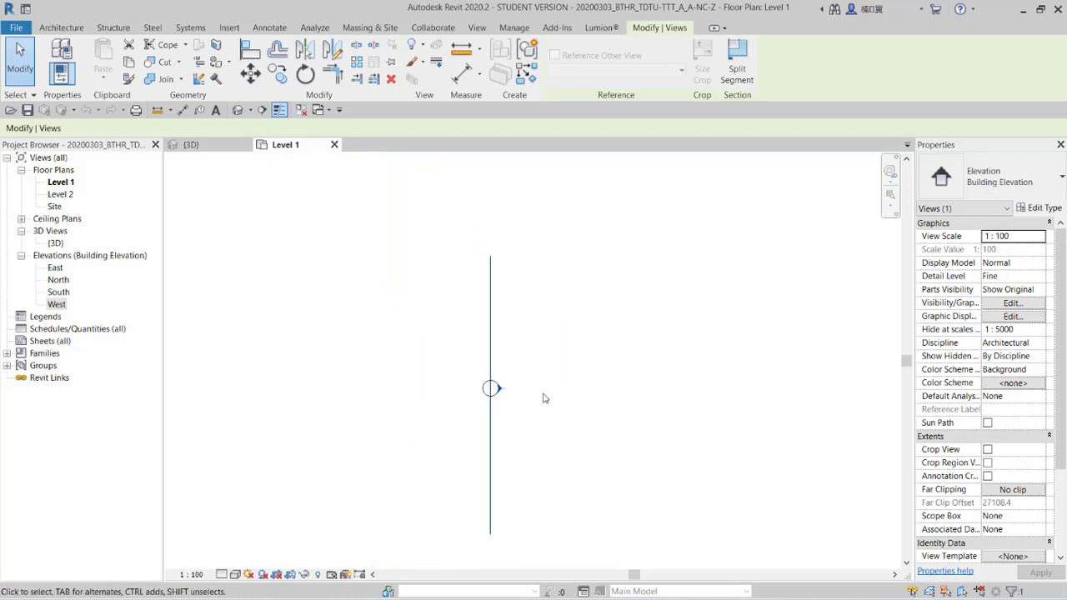
middle_click_drag(542, 398, 466, 380)
scroll(431, 379, "down", 1)
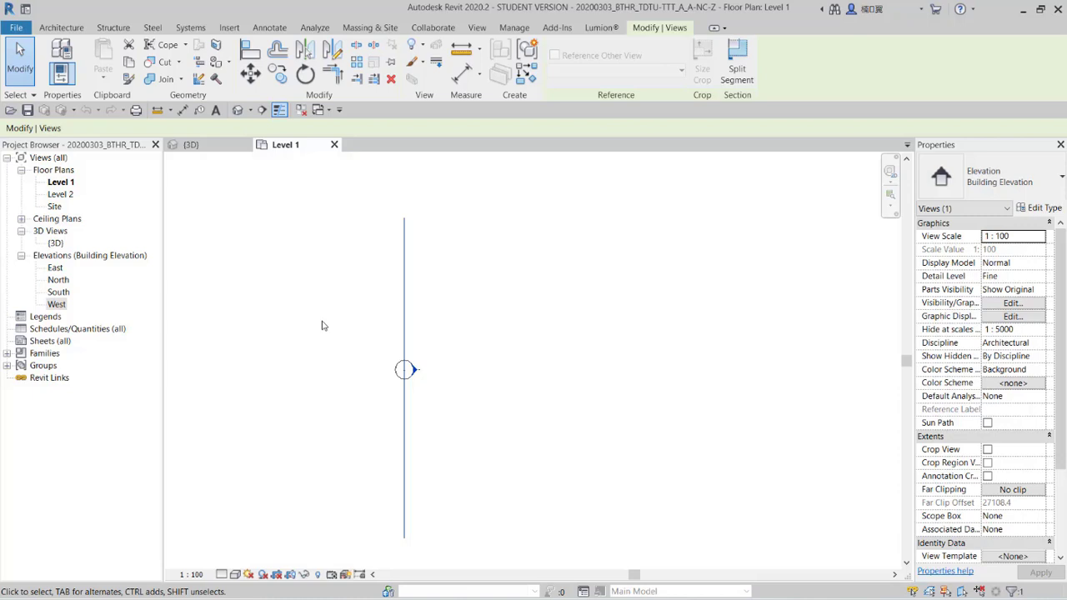
scroll(507, 371, "down", 2)
middle_click_drag(511, 388, 462, 384)
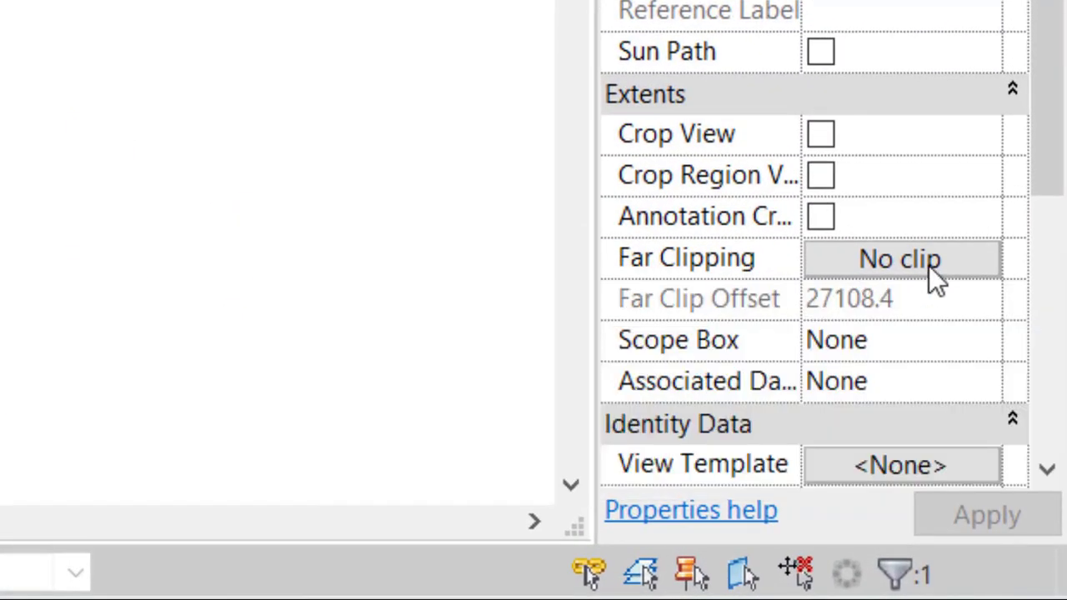
Change the West elevation's Far Clipping from No clip to Clip with line
left_click(928, 265)
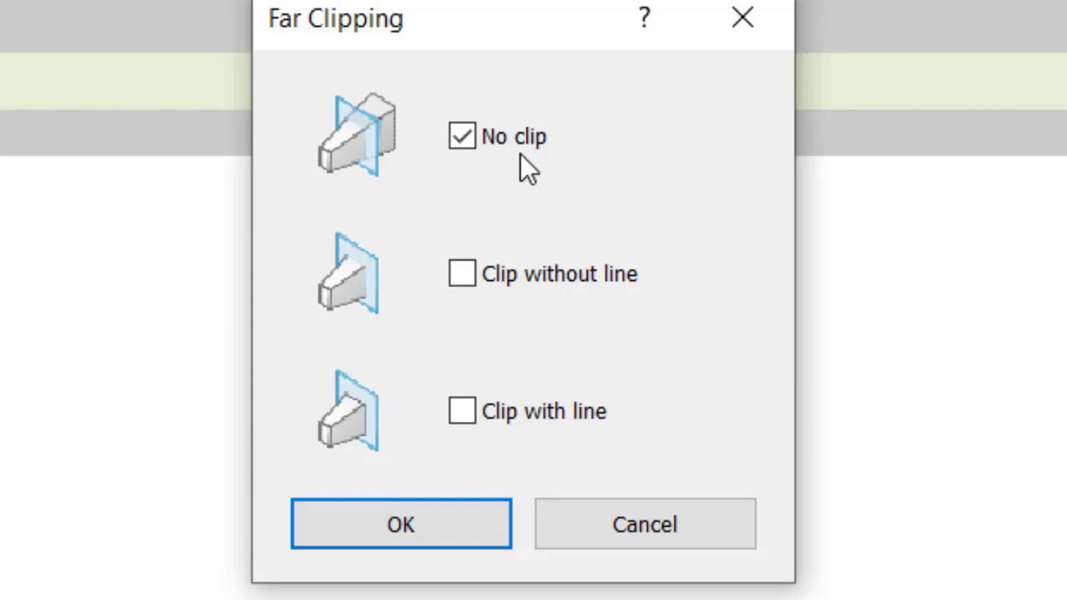
left_click(464, 412)
left_click(469, 517)
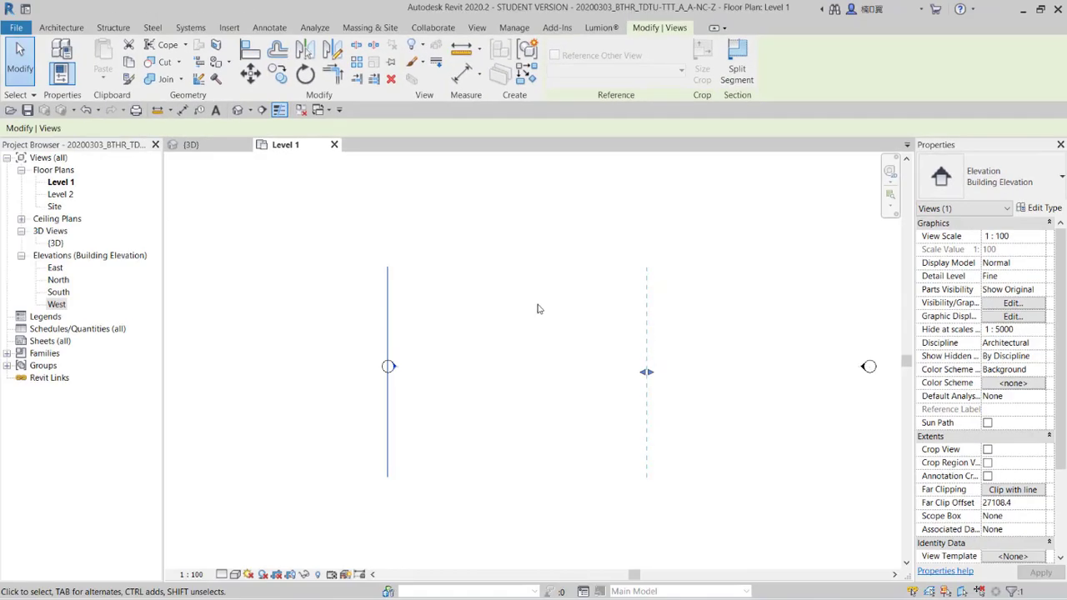
scroll(538, 310, "down", 1)
middle_click_drag(538, 309, 474, 305)
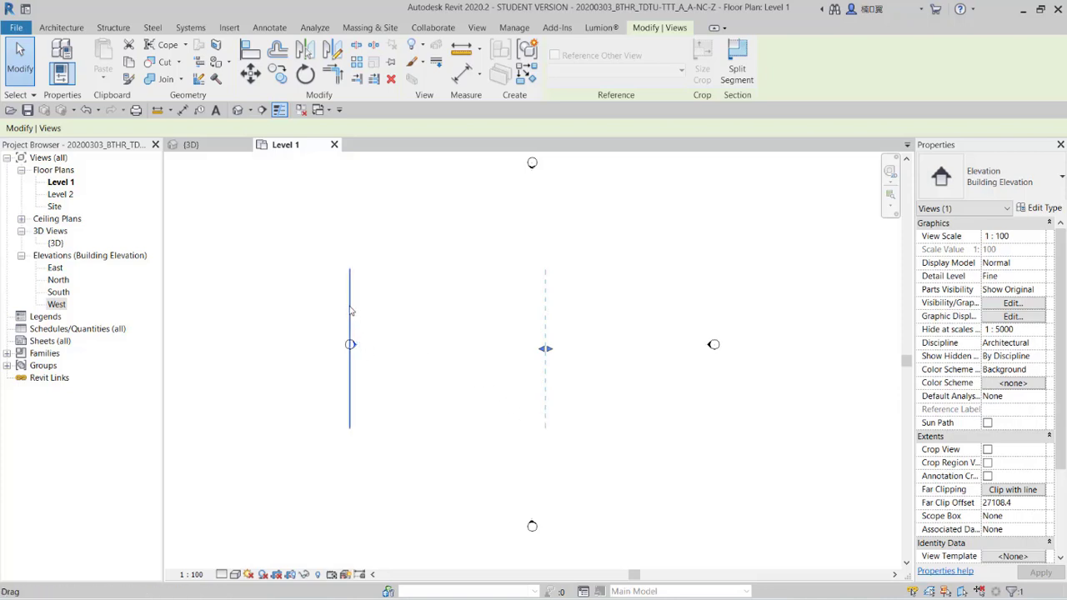
Drag the West elevation's far clip boundary right past the east marker, checking Far Clip Offset
left_click_drag(351, 308, 349, 307)
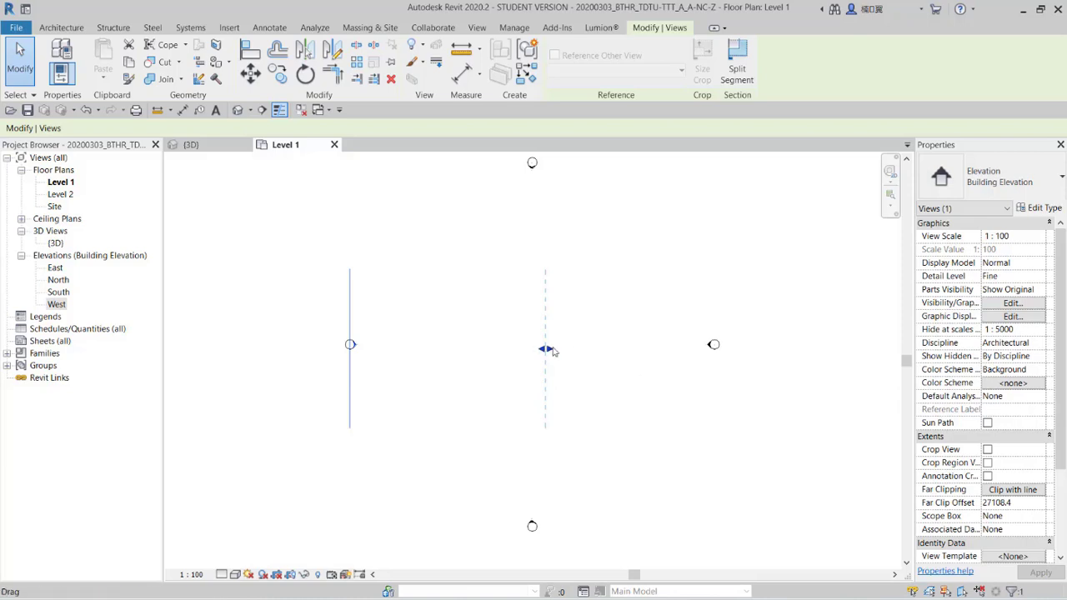
left_click_drag(553, 352, 671, 355)
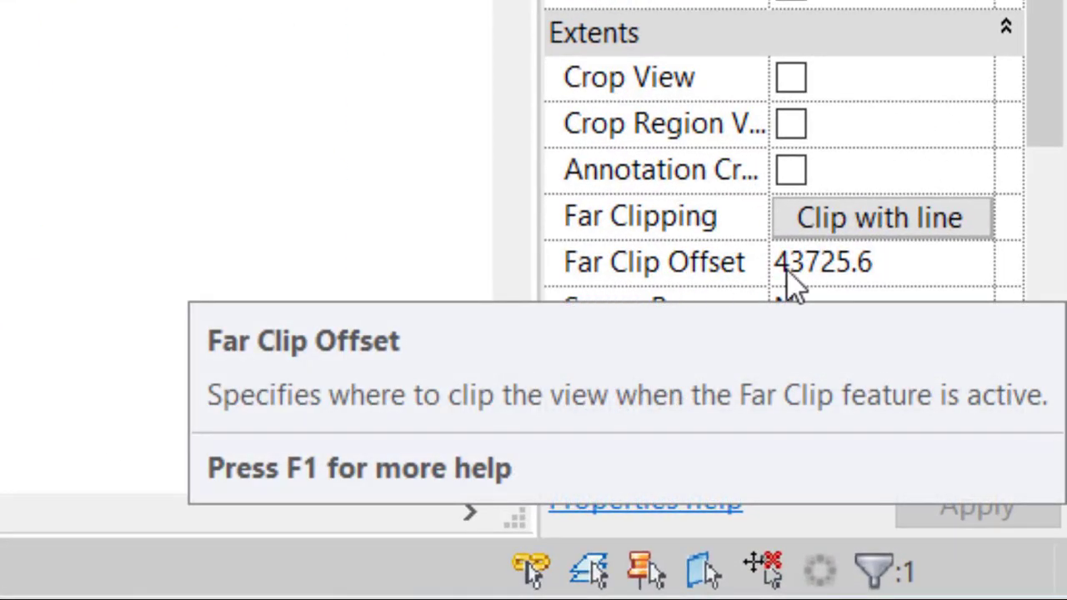
left_click(907, 286)
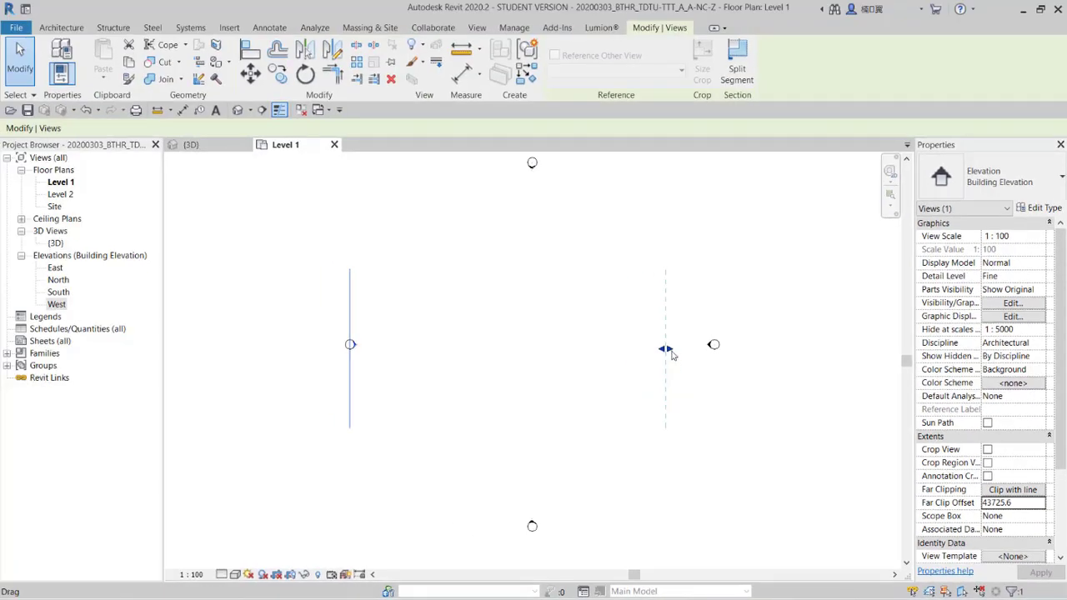
left_click_drag(666, 349, 788, 350)
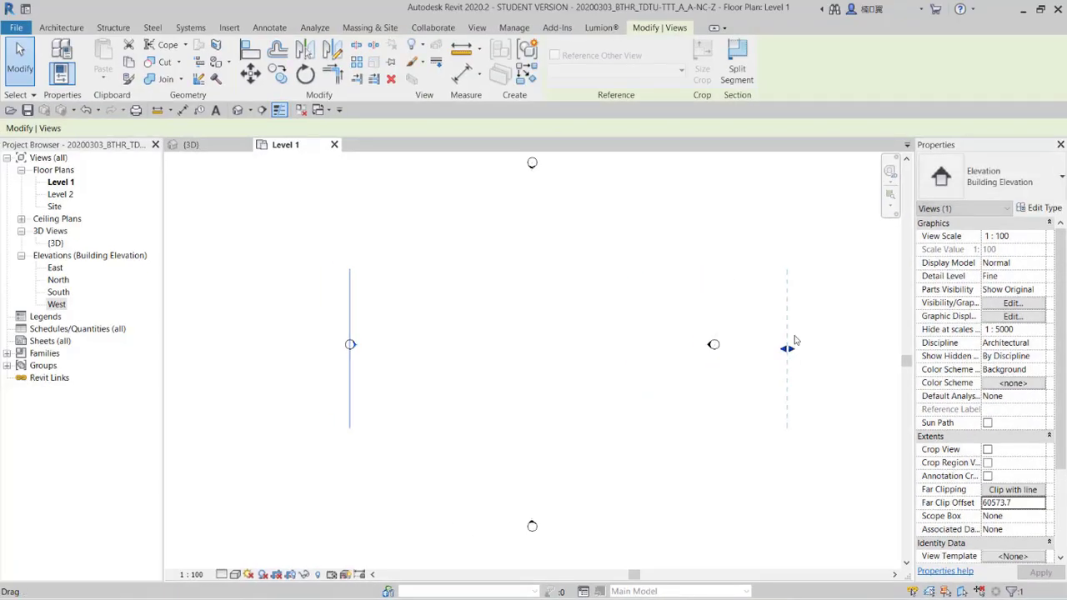
left_click(1026, 505)
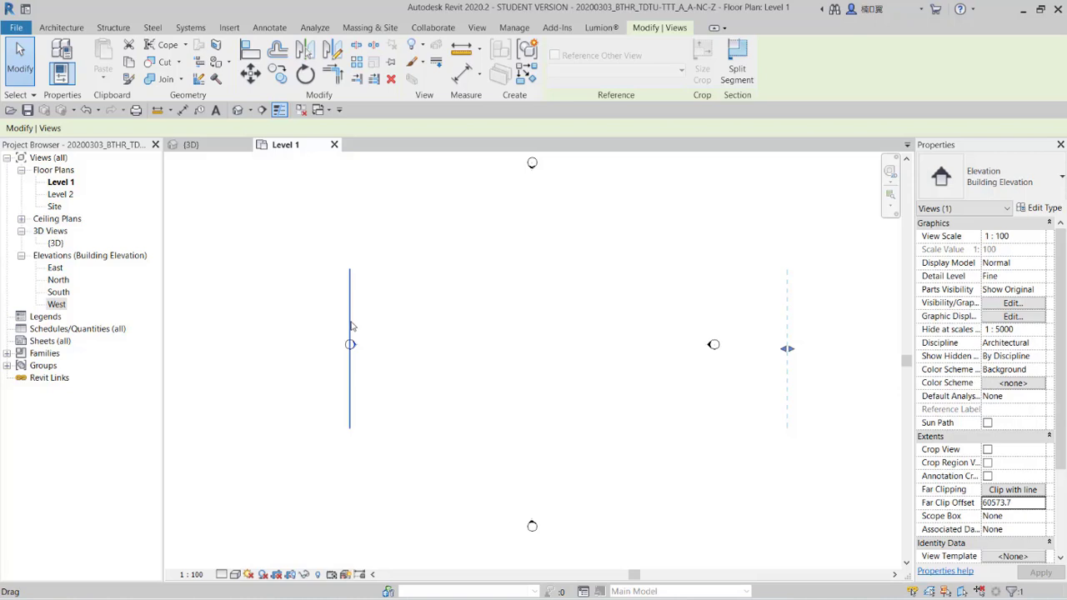
Shift the West elevation line right and pull its far clip in to offset 21646.2
left_click_drag(351, 325, 393, 327)
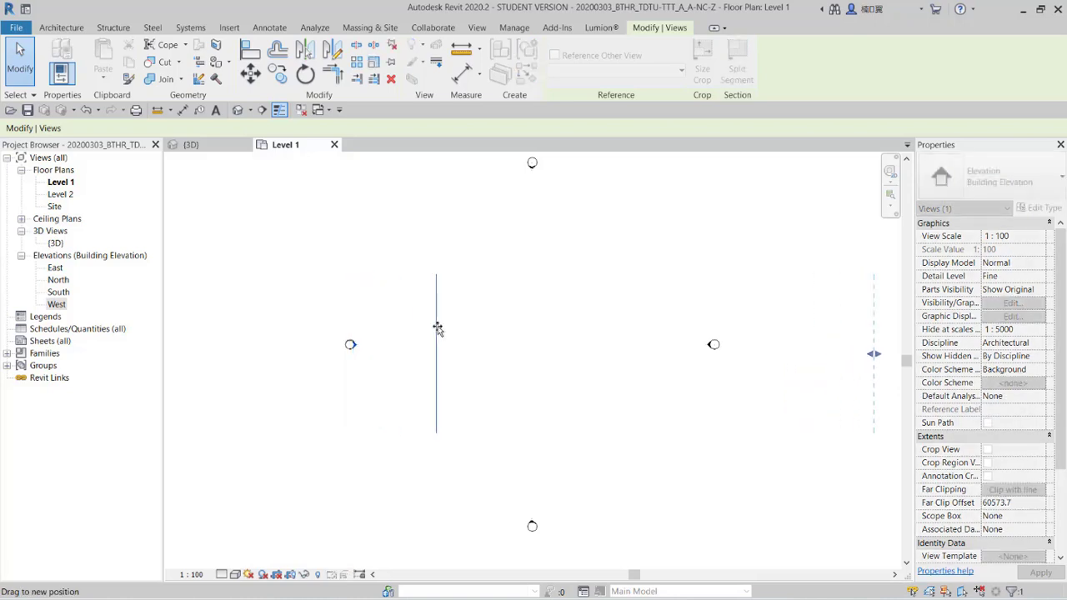
left_click_drag(393, 327, 460, 330)
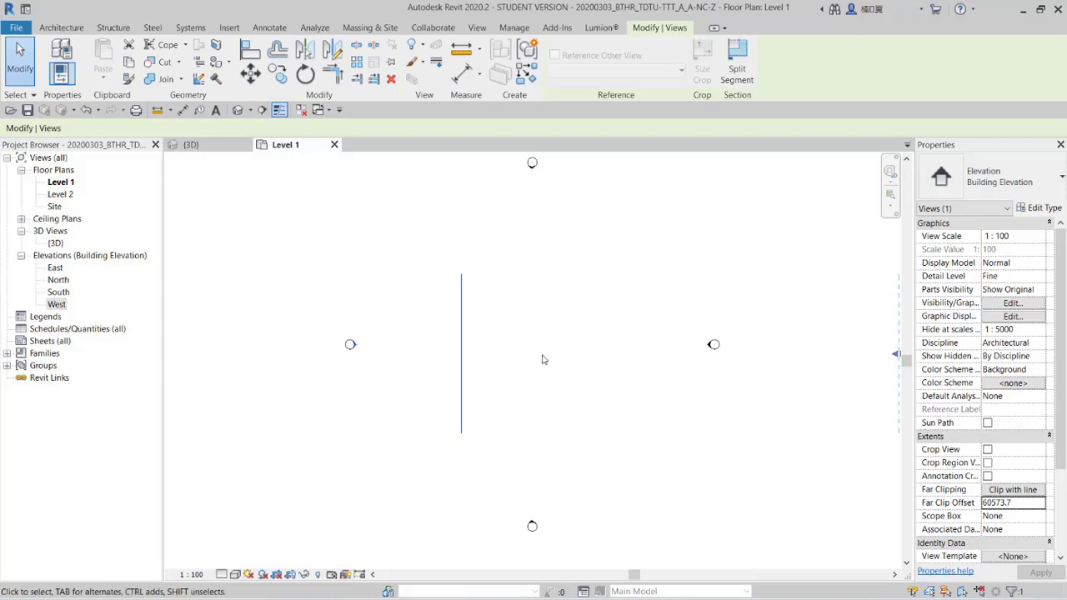
scroll(544, 360, "down", 1)
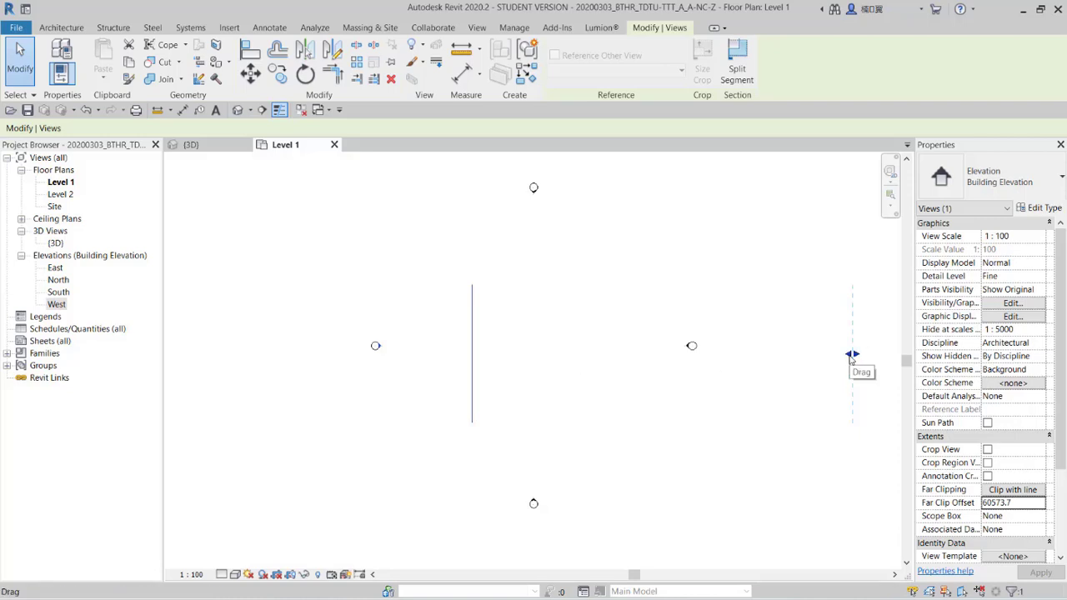
left_click_drag(852, 357, 611, 357)
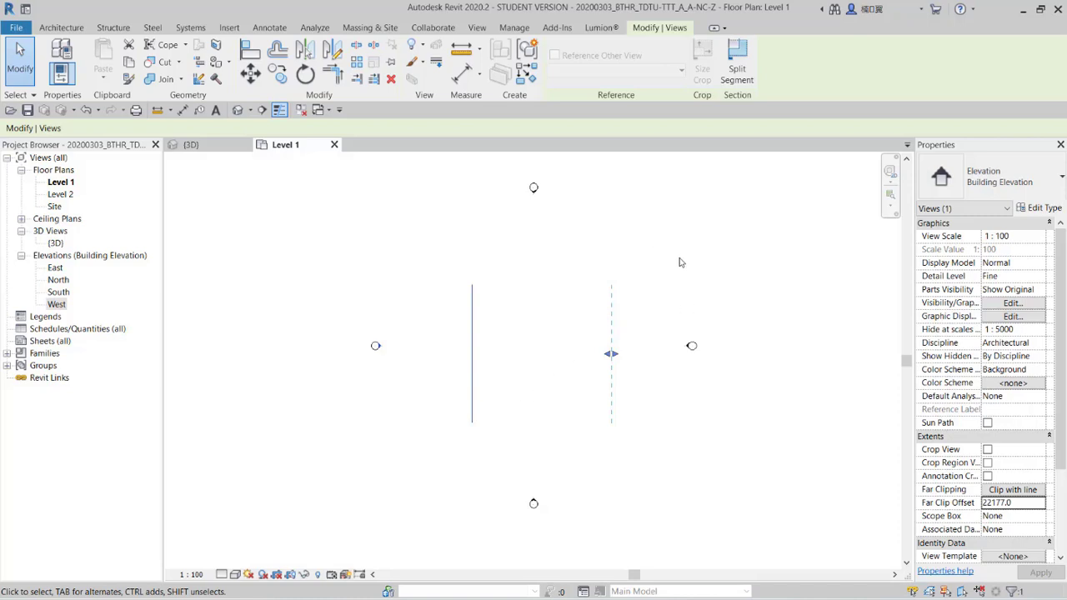
left_click_drag(614, 357, 608, 356)
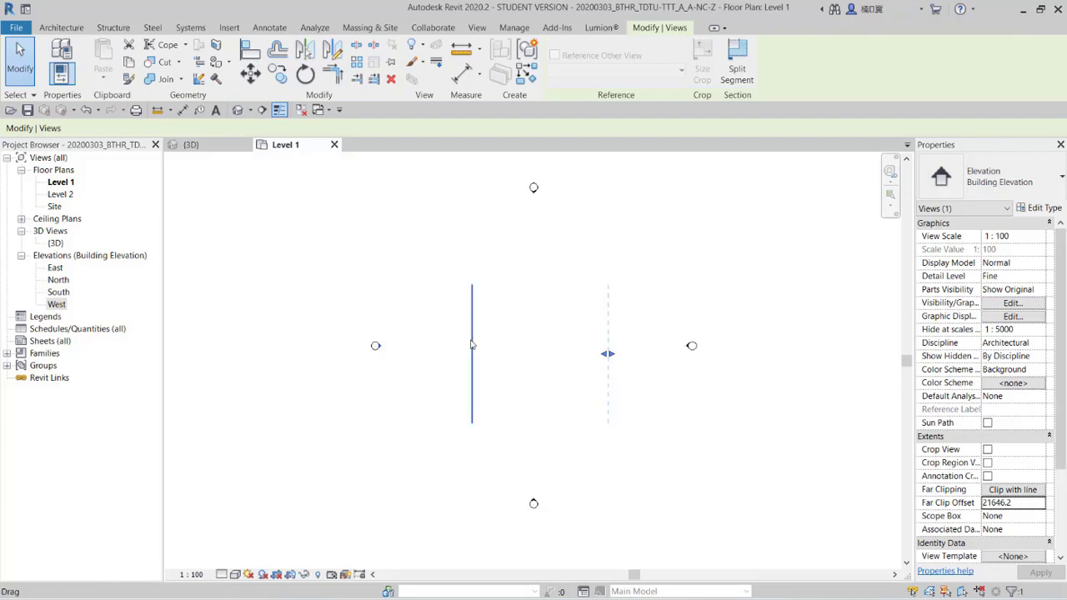
left_click_drag(474, 341, 374, 341)
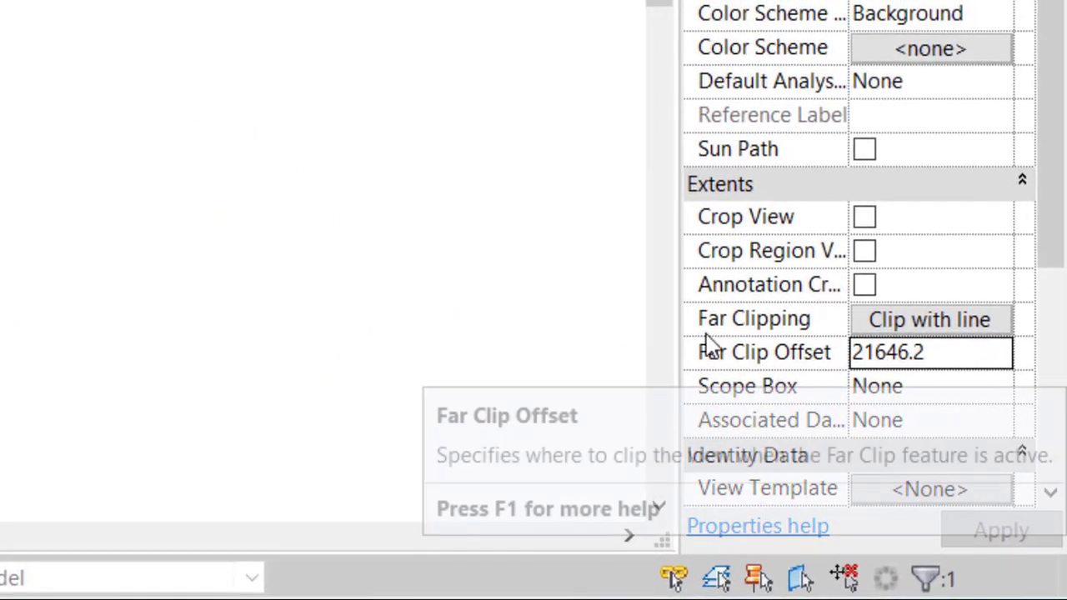
Choose No clip for the West elevation's Far Clipping, then deselect and zoom in on the marker
left_click(917, 330)
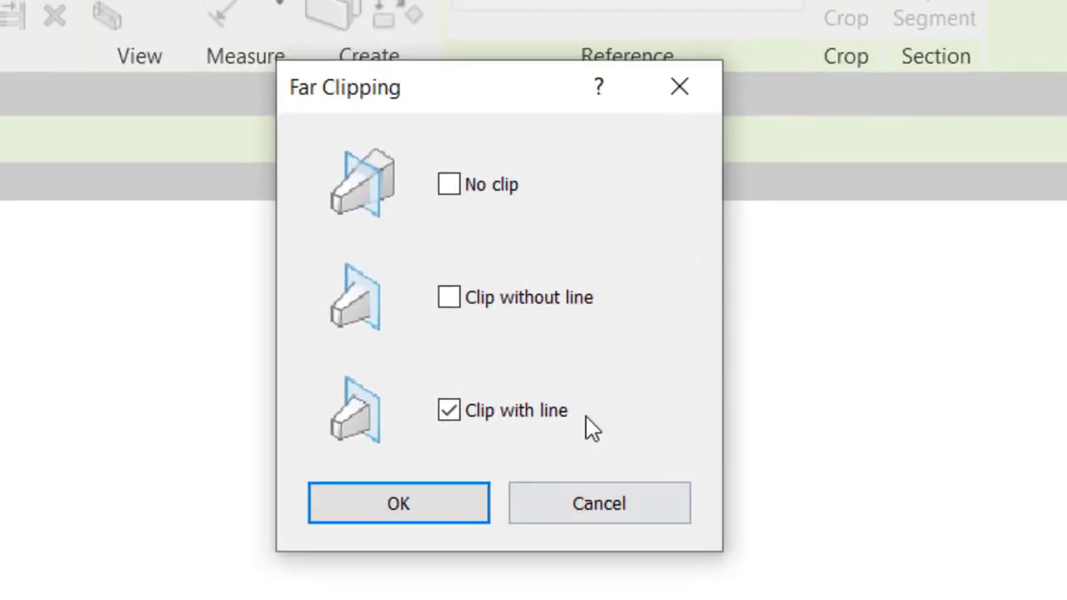
left_click(457, 188)
left_click(458, 497)
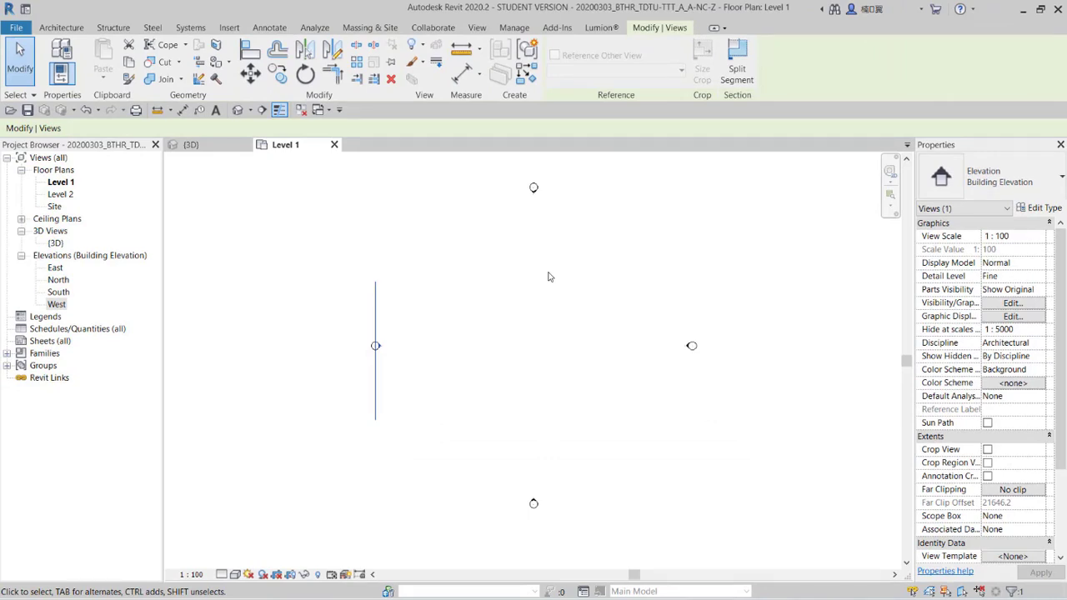
left_click(384, 373)
scroll(375, 344, "up", 5)
scroll(375, 340, "up", 3)
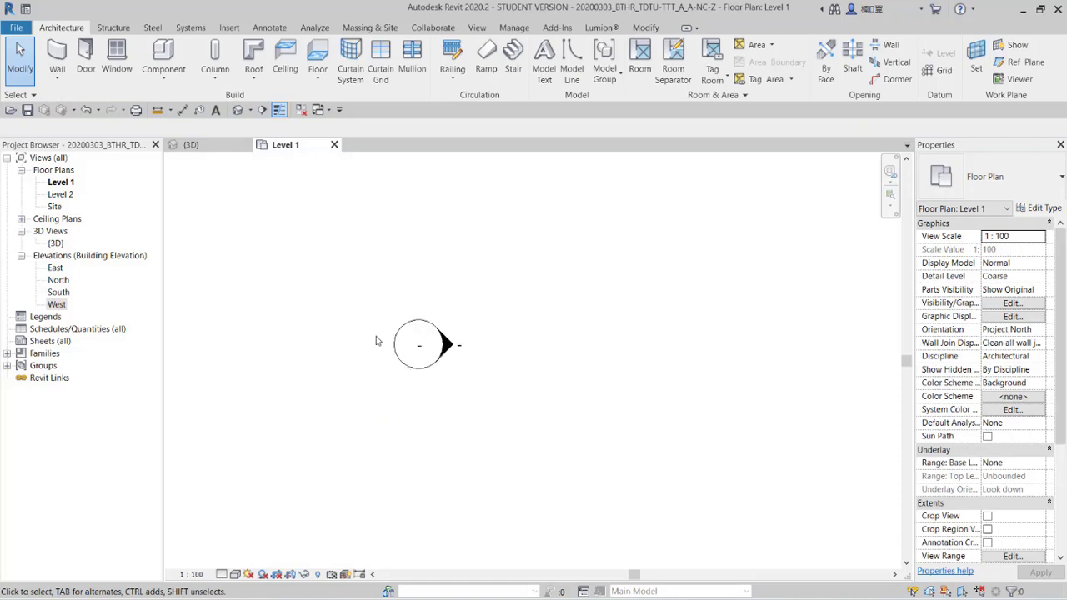
scroll(376, 340, "up", 3)
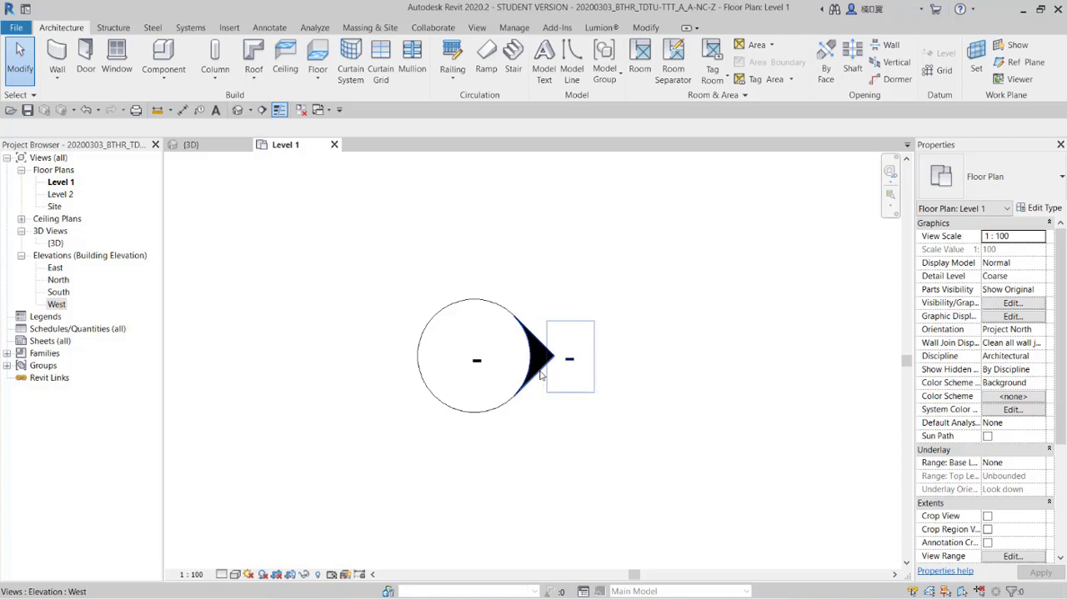
Tick the Elevation 5 marker's top checkbox to create Elevation 5 - b, then inspect its new arrow
left_click(422, 386)
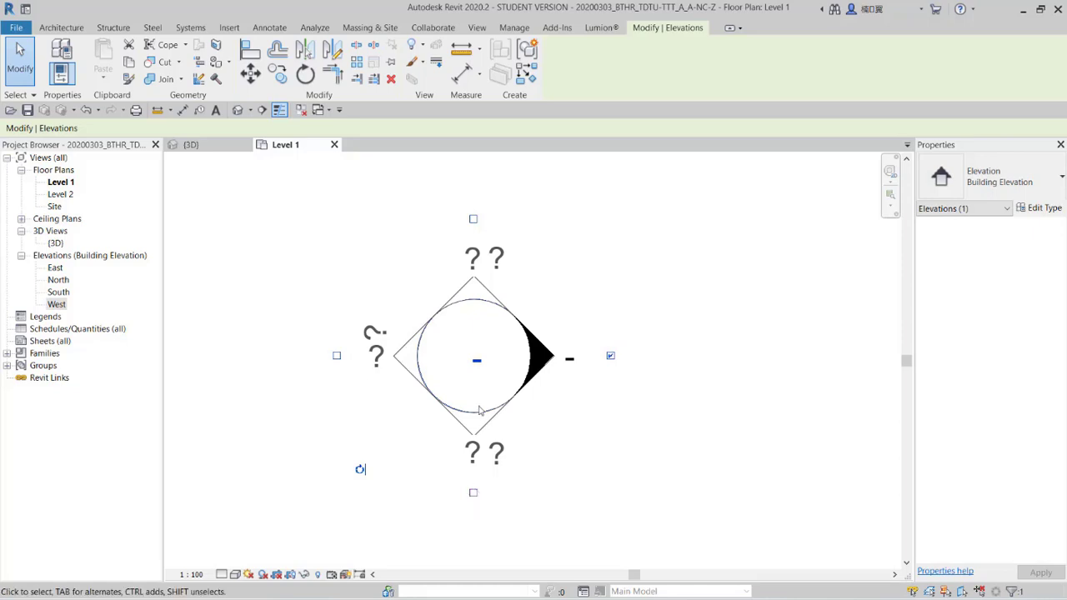
left_click(473, 220)
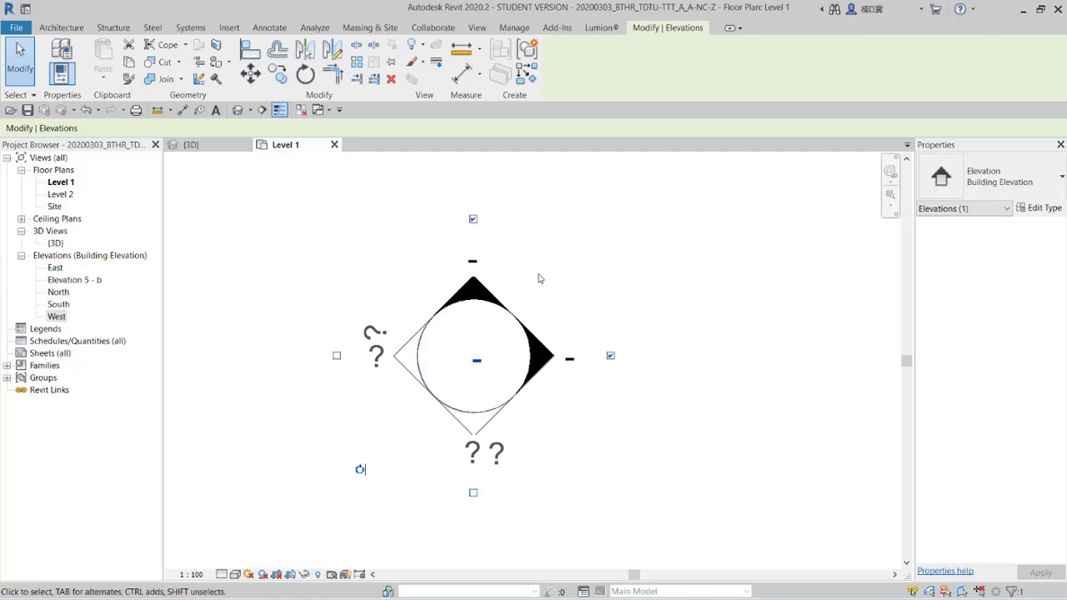
scroll(540, 281, "down", 1)
middle_click_drag(540, 281, 537, 314)
left_click(537, 315)
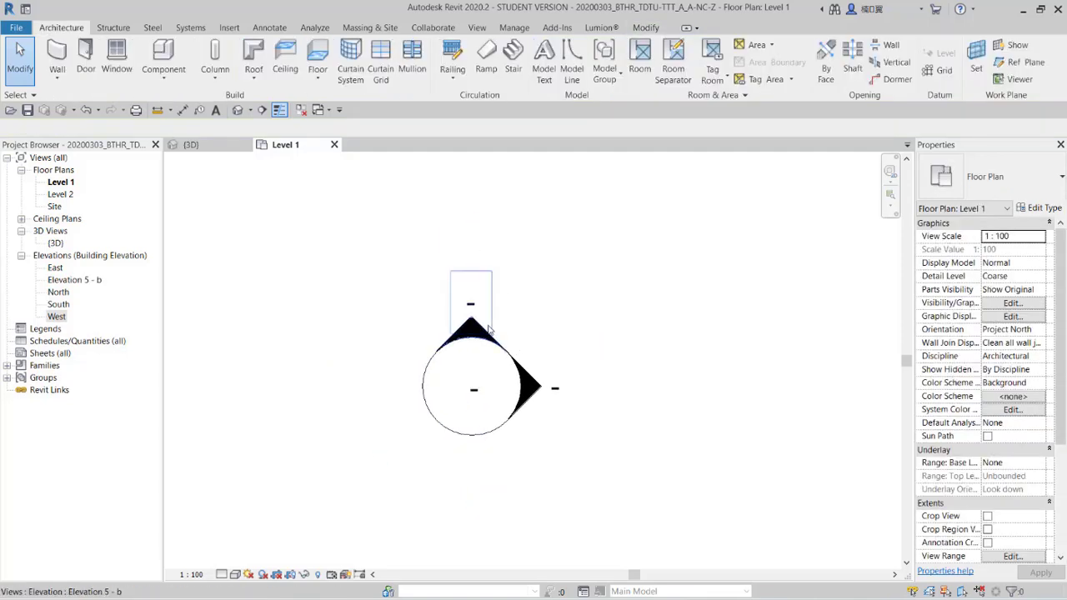
left_click(488, 332)
scroll(537, 332, "down", 2)
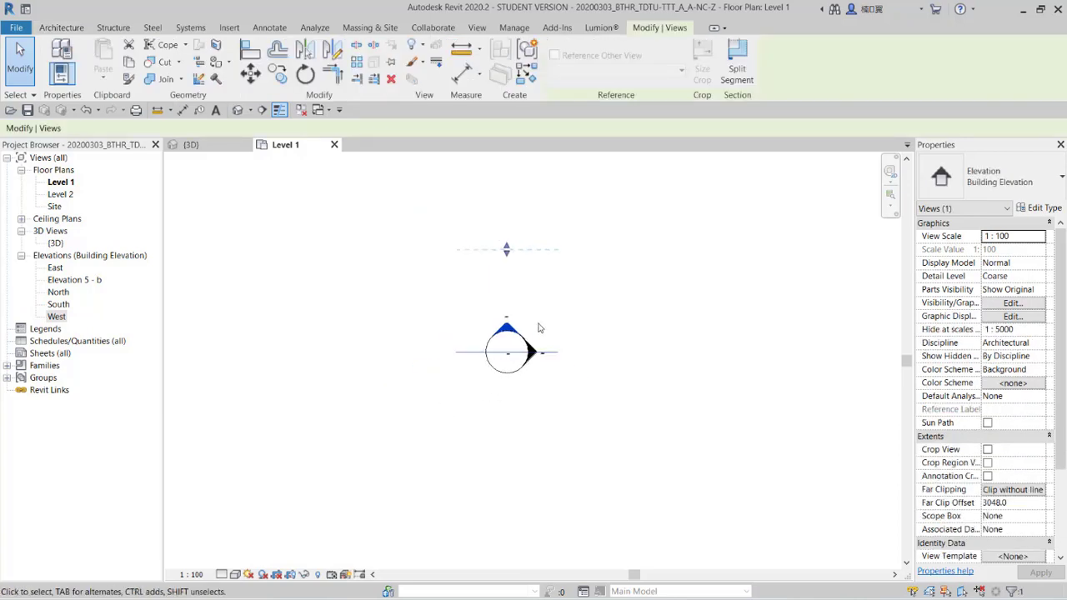
scroll(447, 405, "down", 1)
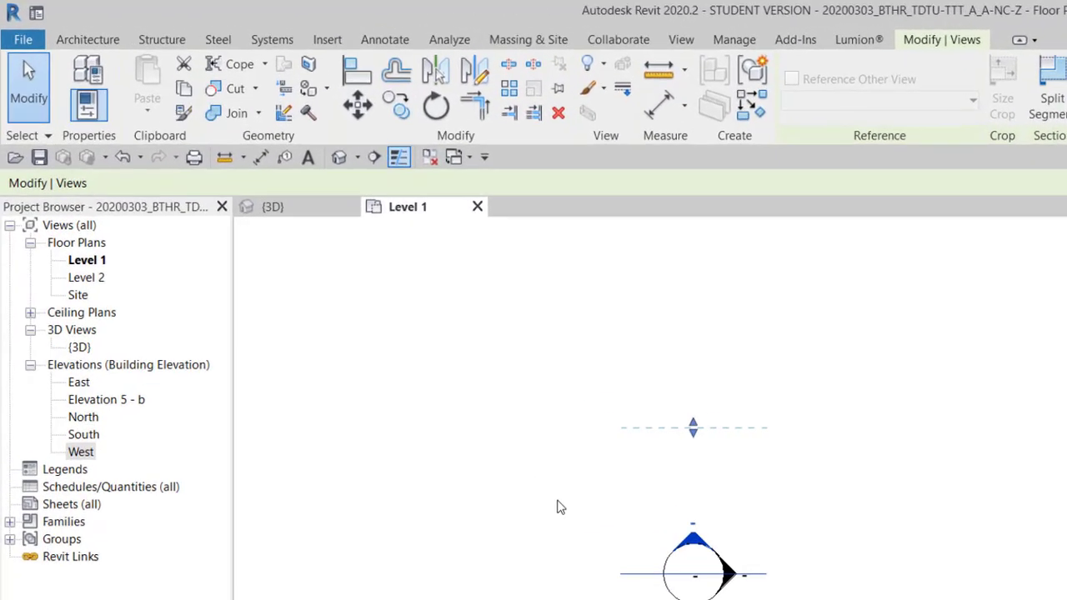
left_click(384, 355)
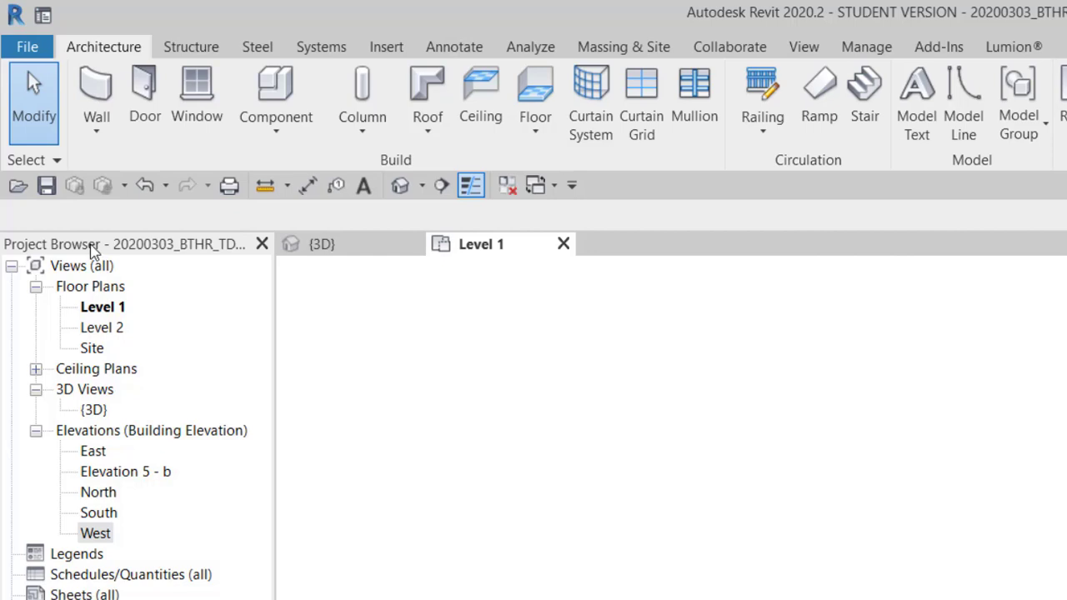
Rename Elevation 5 - b to 'Mặt đứng mới' in the Project Browser
left_click(149, 472)
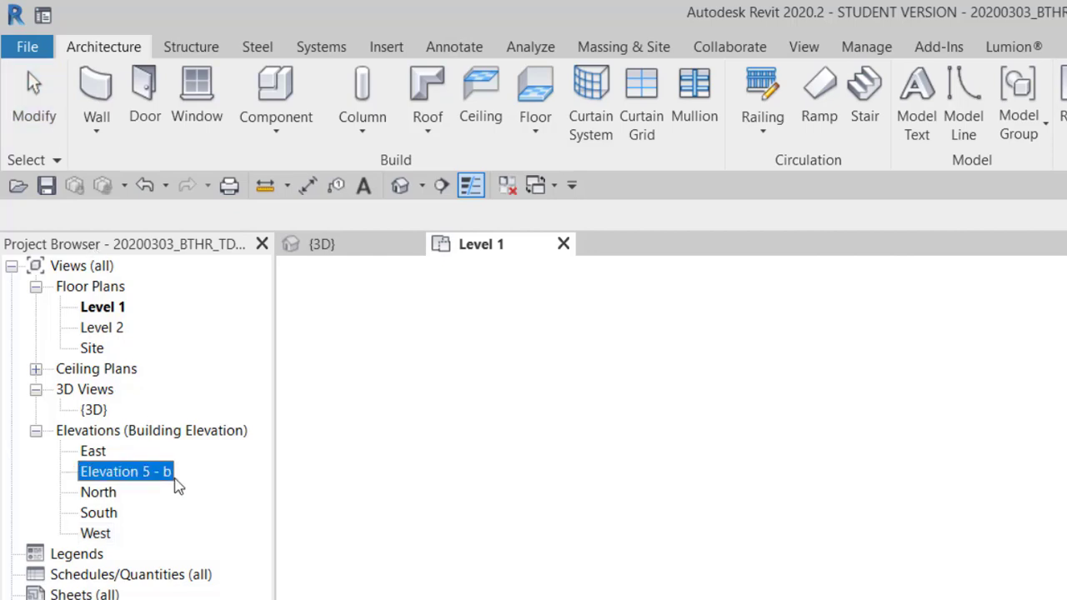
right_click(161, 472)
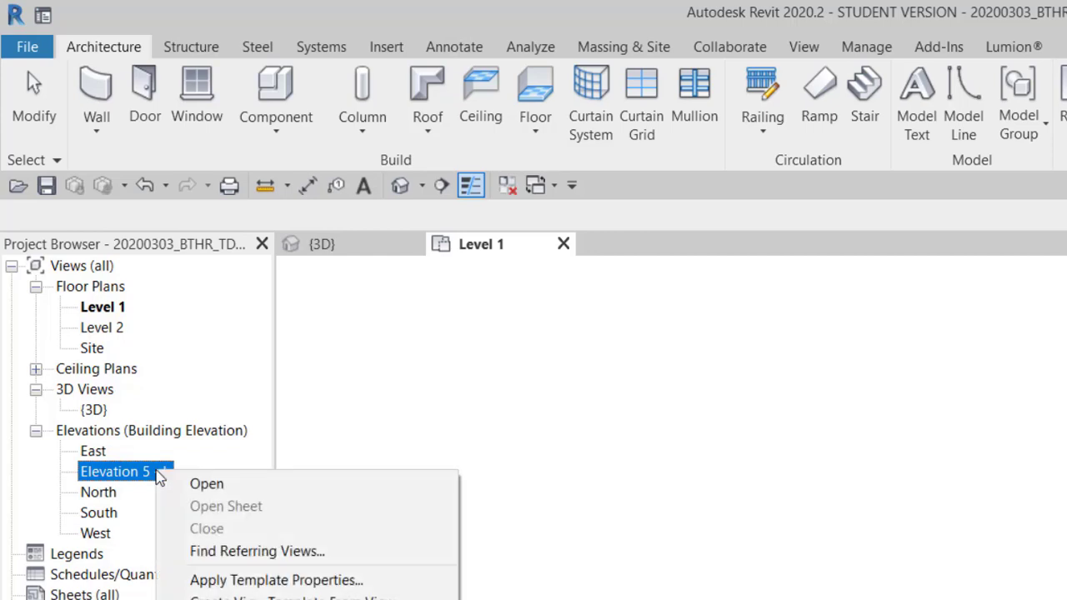
key("F2")
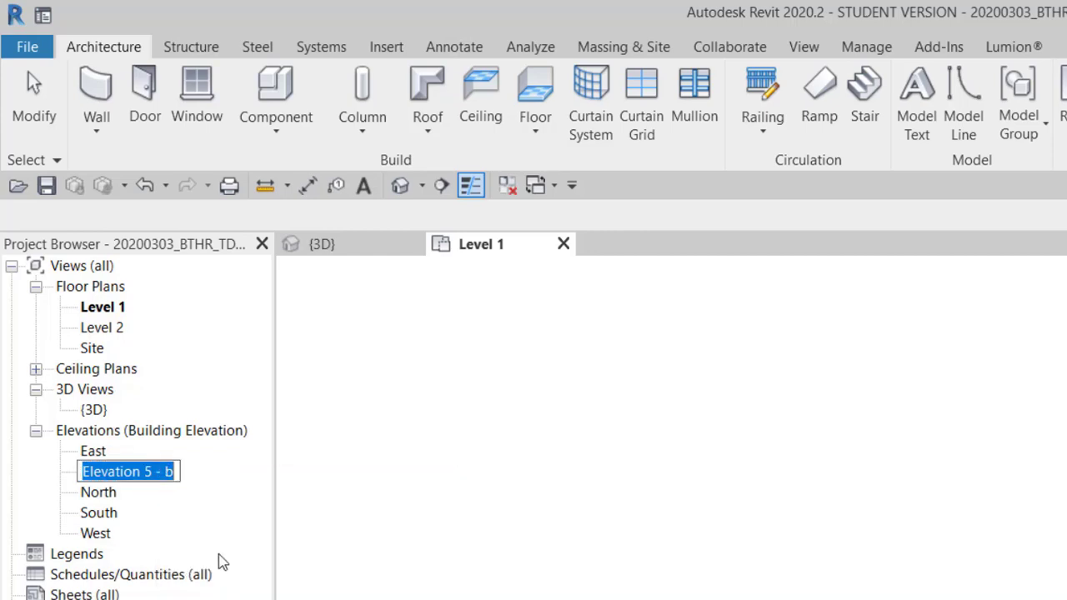
type("Mặt đứng mới")
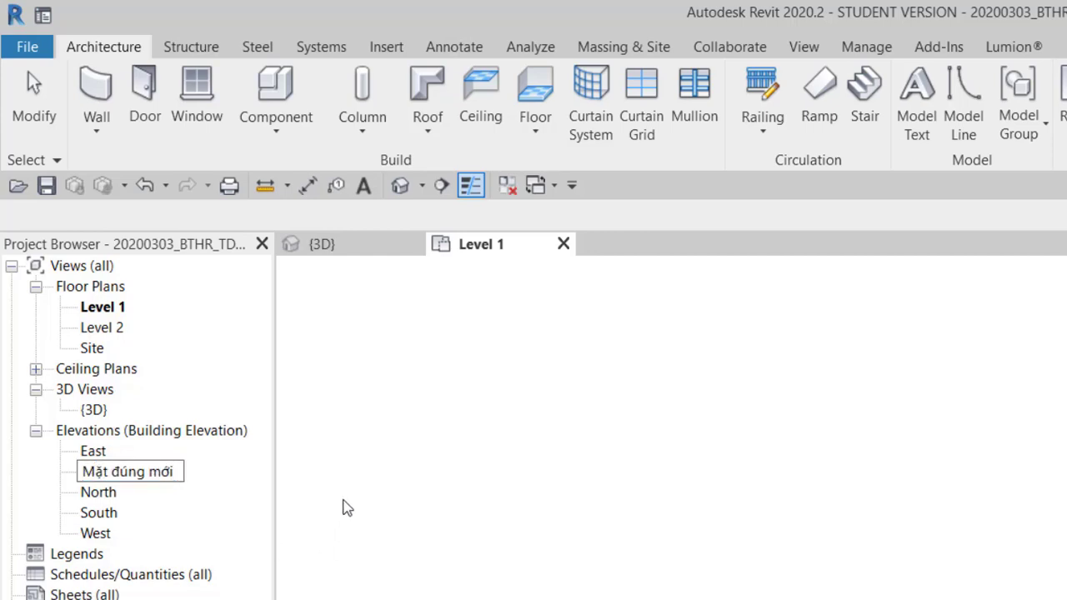
key("Return")
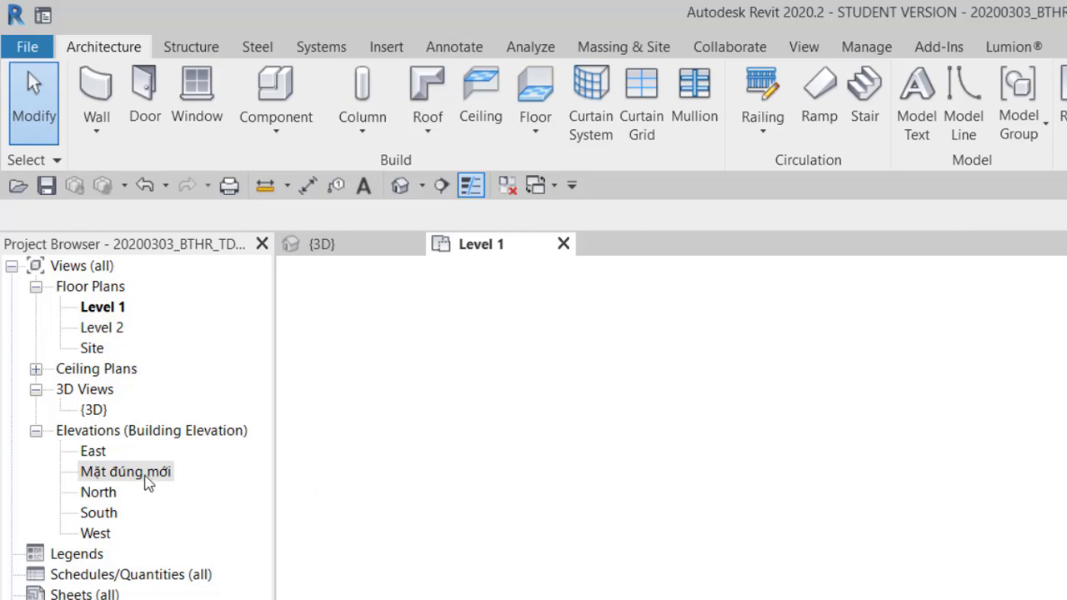
Uncheck the marker's top arrow and confirm deleting the Mặt đứng mới view
left_click(145, 478)
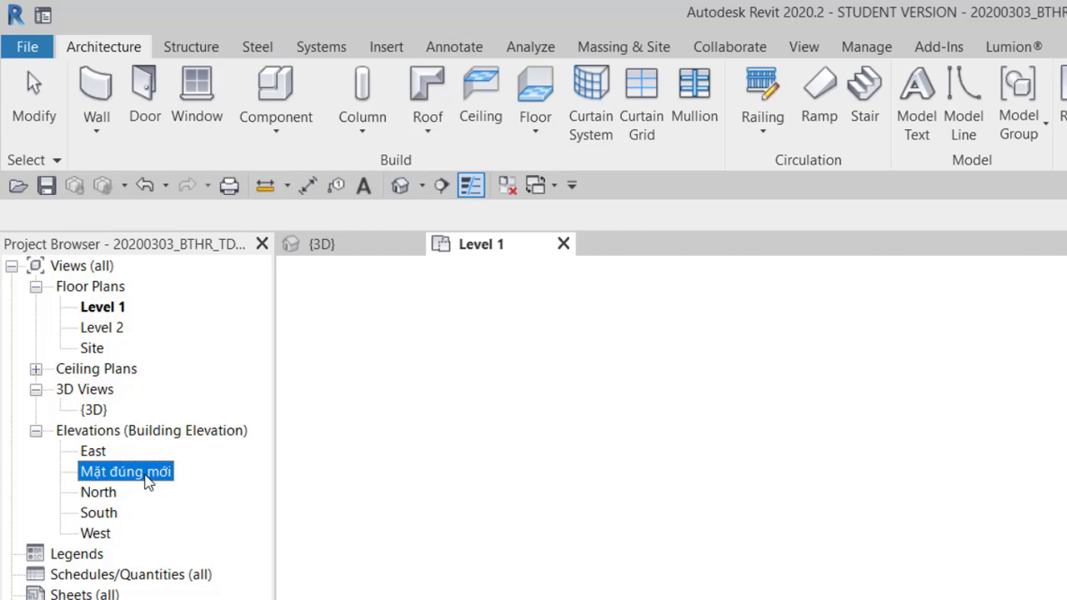
right_click(148, 482)
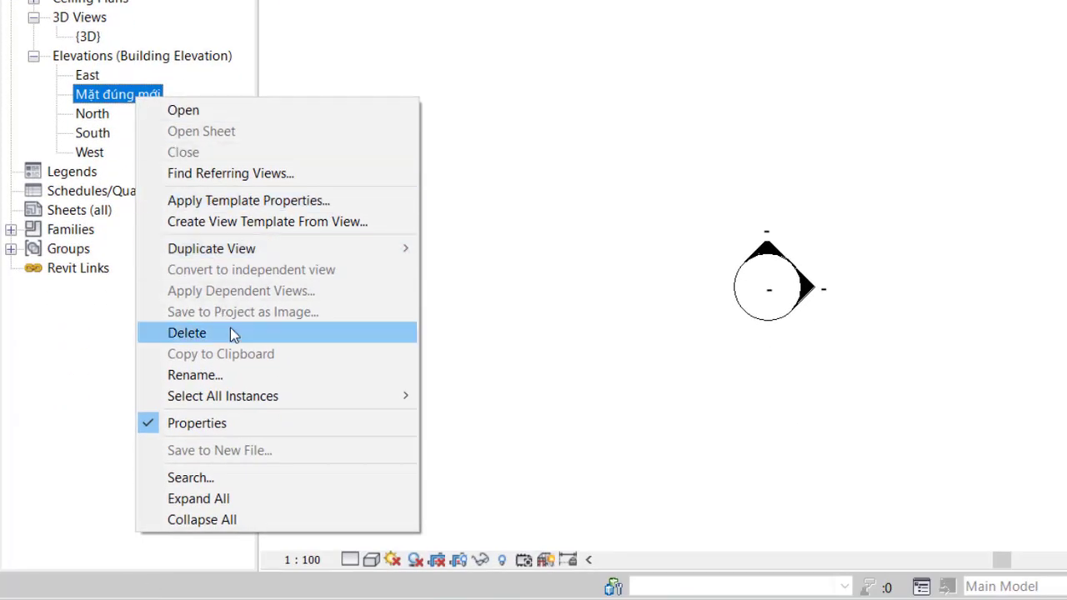
left_click(534, 238)
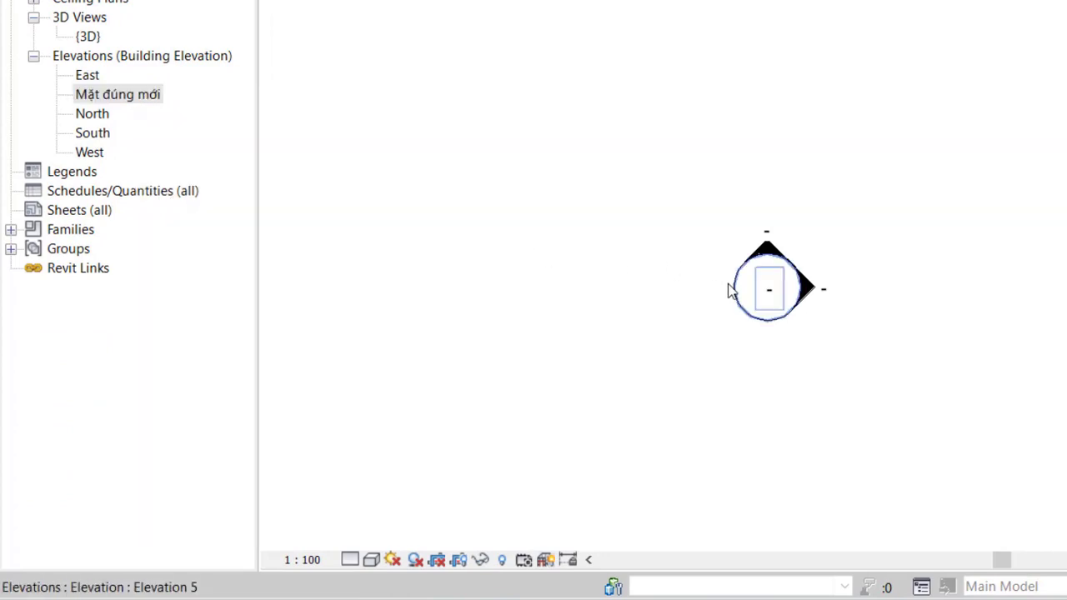
left_click(734, 288)
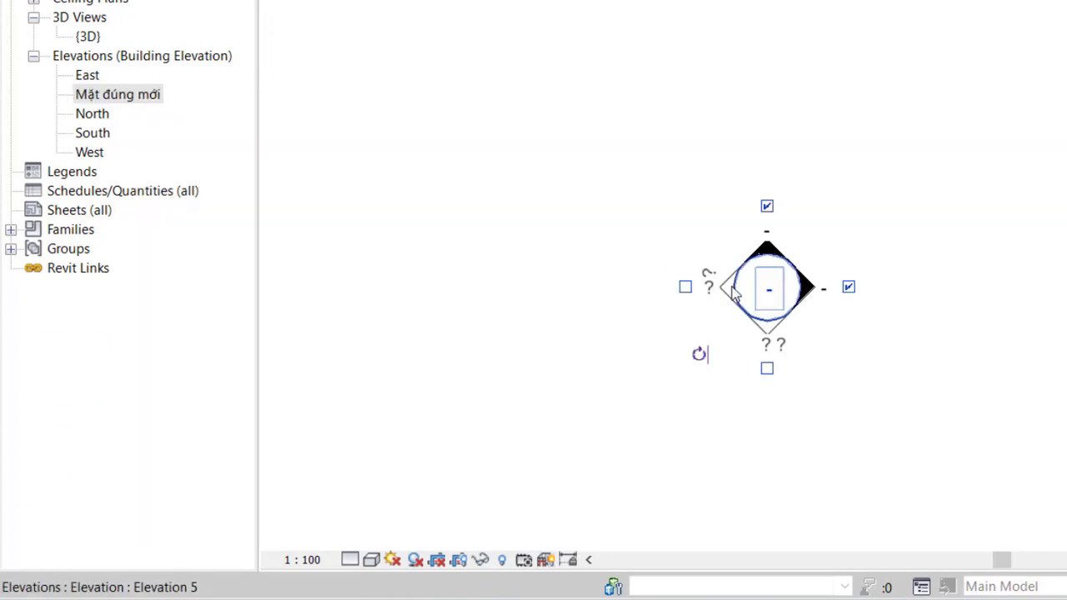
left_click(767, 207)
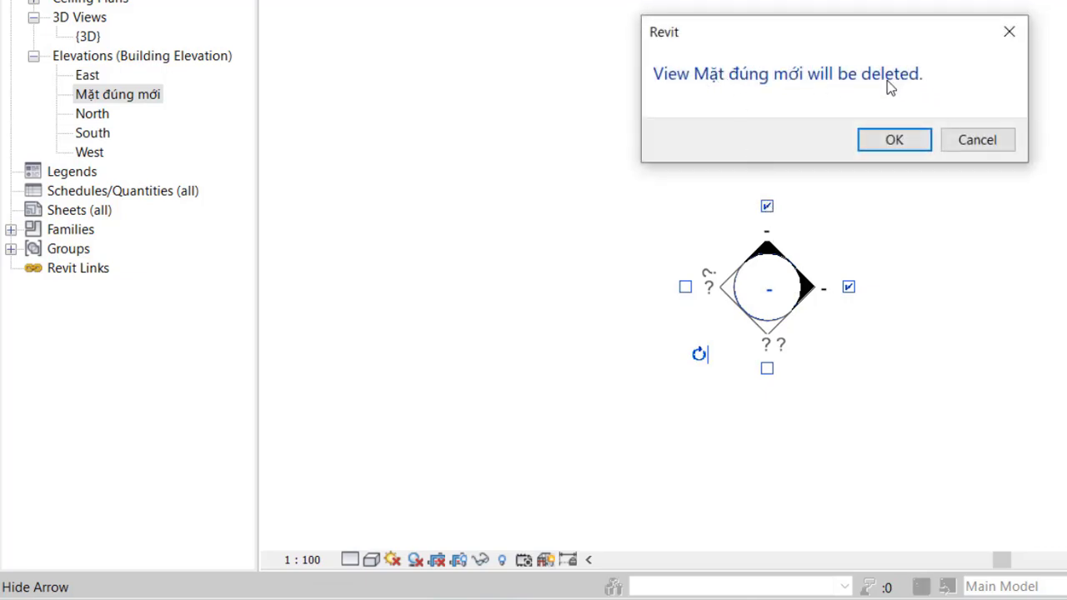
left_click(895, 142)
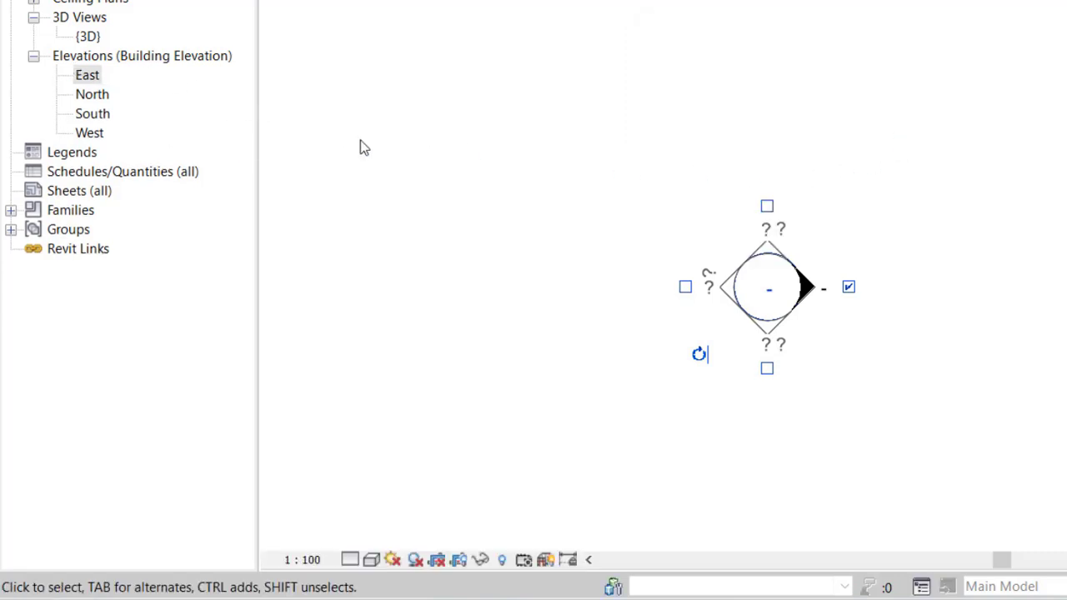
Window-select the left elevation marker and delete it along with the West view
left_click(591, 145)
mouse_move(864, 230)
middle_mouse_down()
mouse_move(826, 208)
mouse_move(726, 186)
middle_mouse_up()
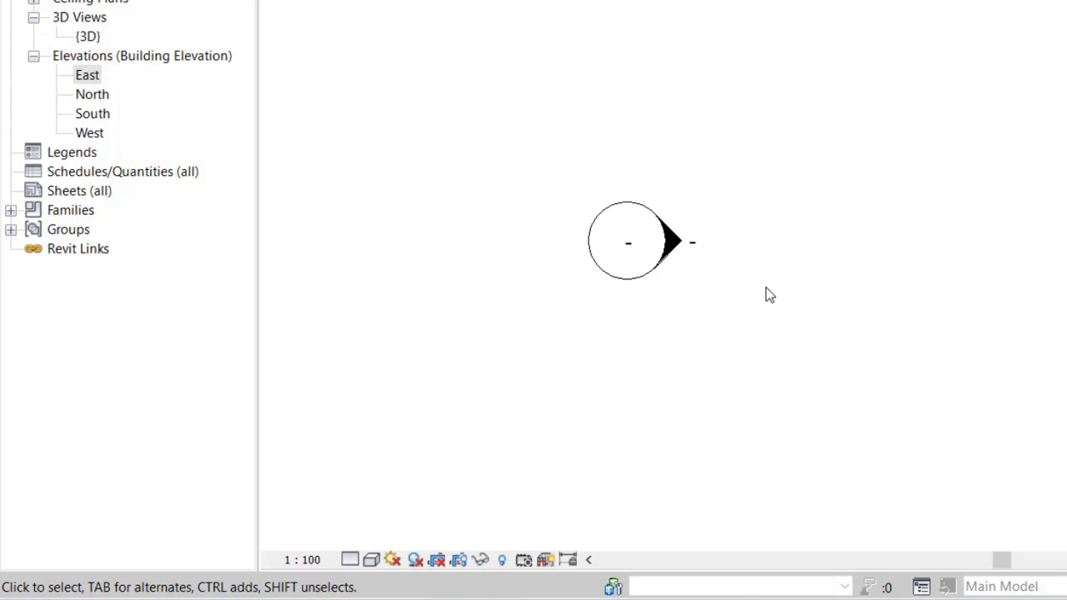
scroll(910, 272, "down", 5)
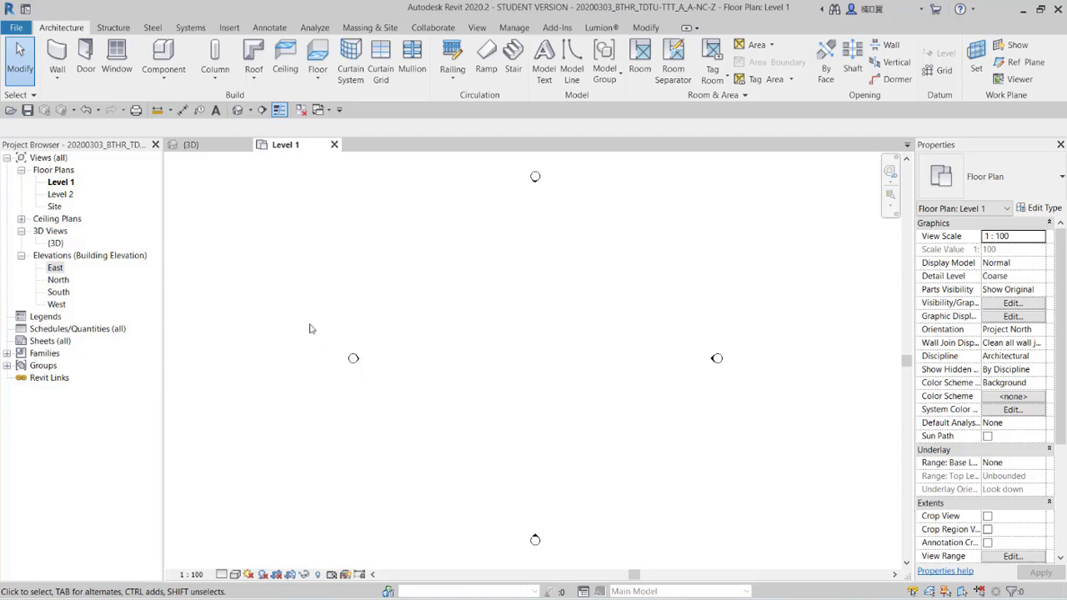
left_click_drag(305, 315, 407, 405)
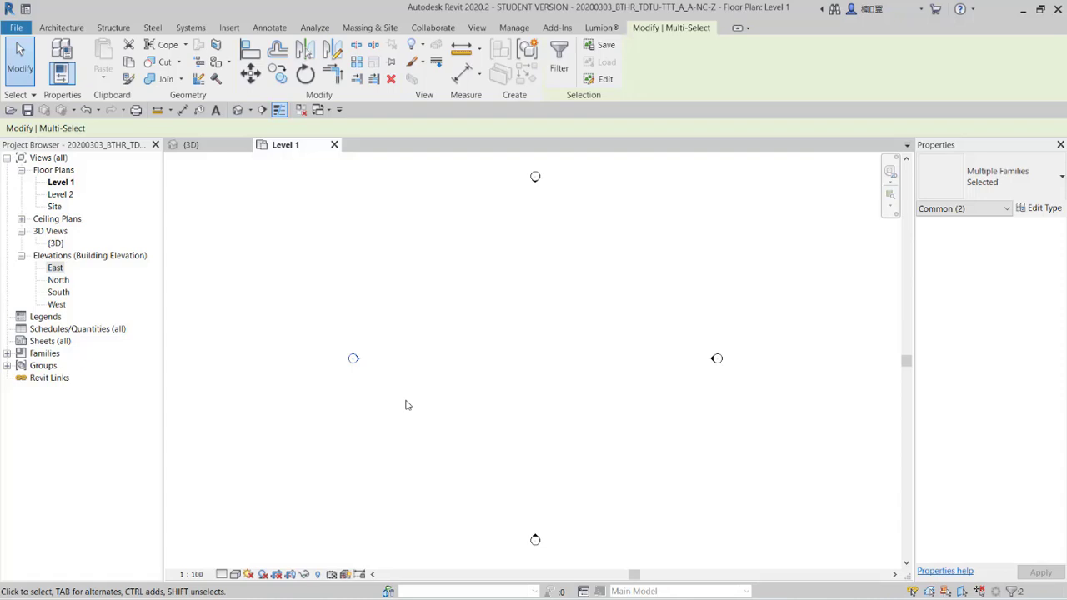
key("Delete")
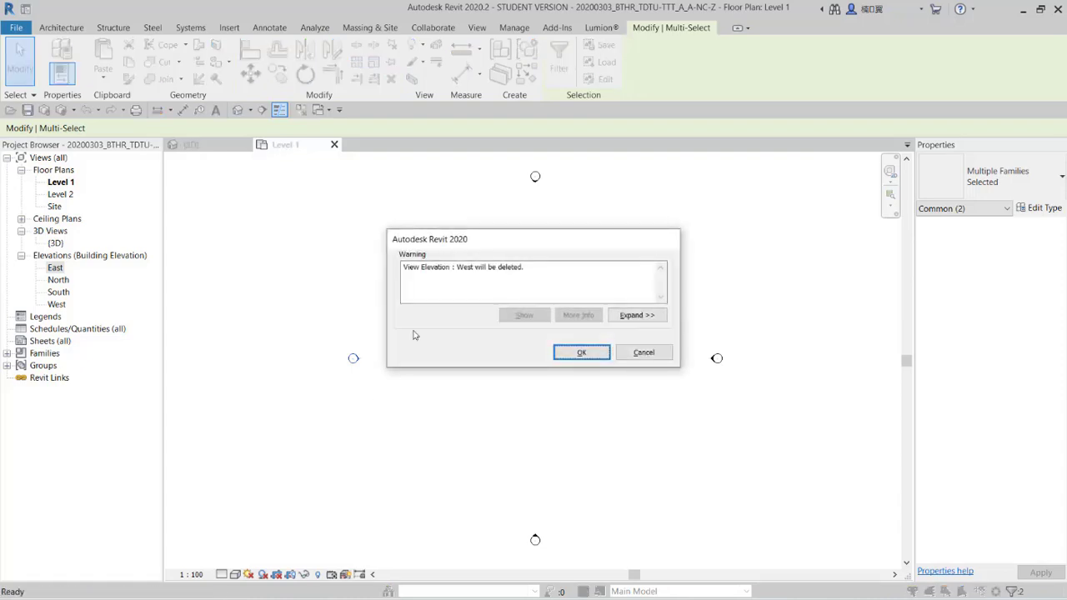
left_click_drag(459, 267, 473, 267)
left_click(470, 268)
double_click(465, 267)
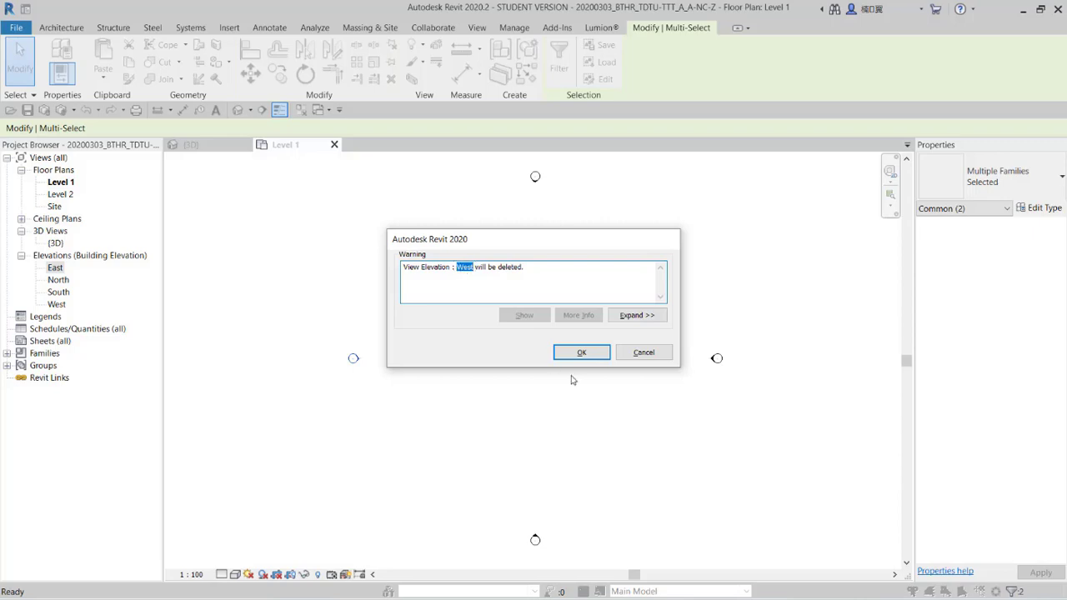
left_click(575, 353)
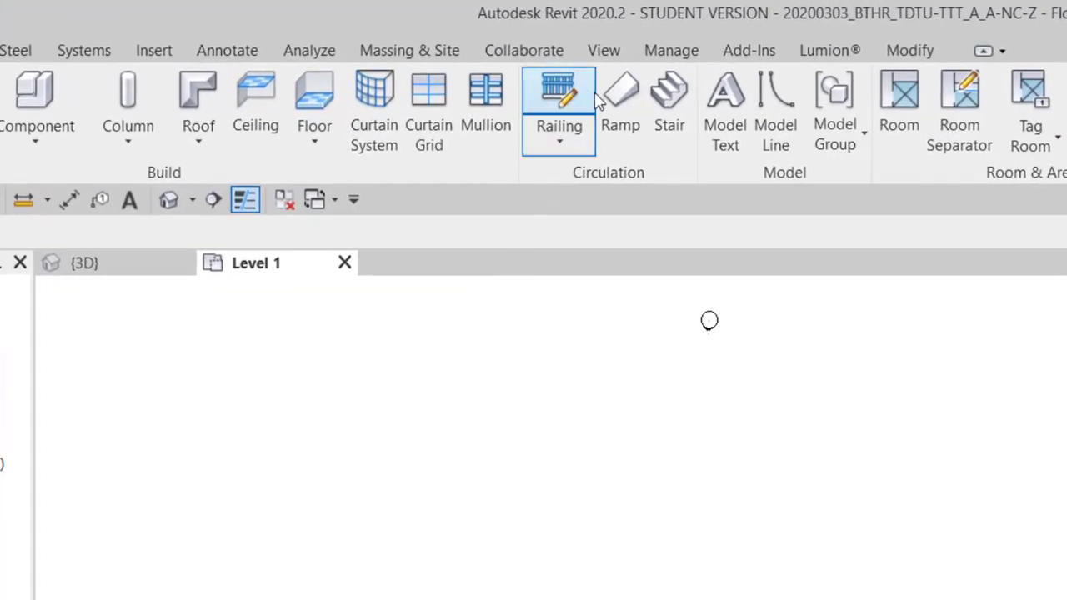
Place a building elevation marker with its arrow rotated to point right
left_click(605, 53)
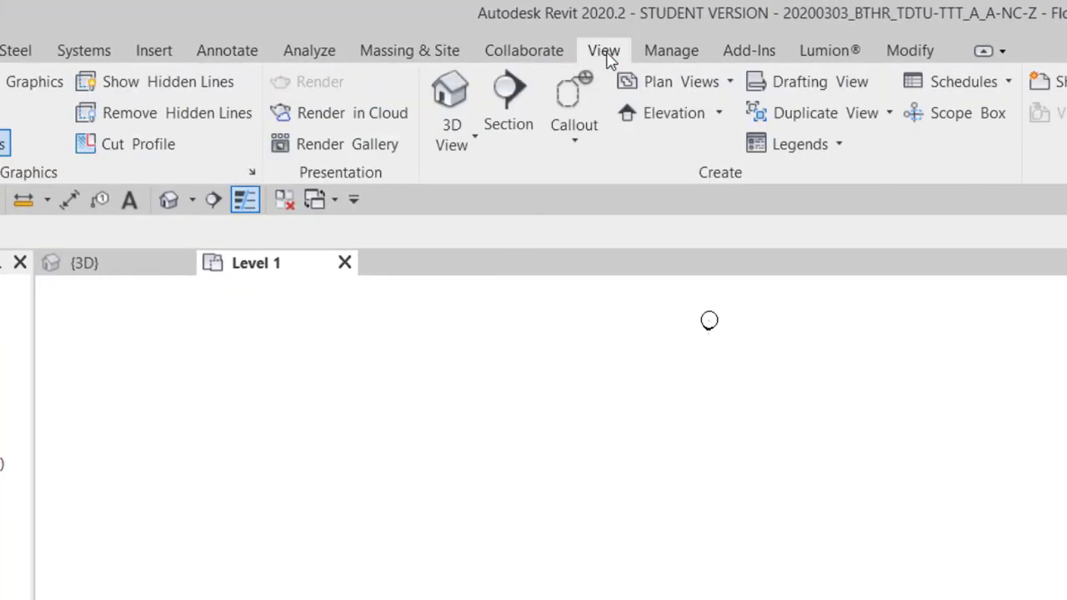
left_click(720, 115)
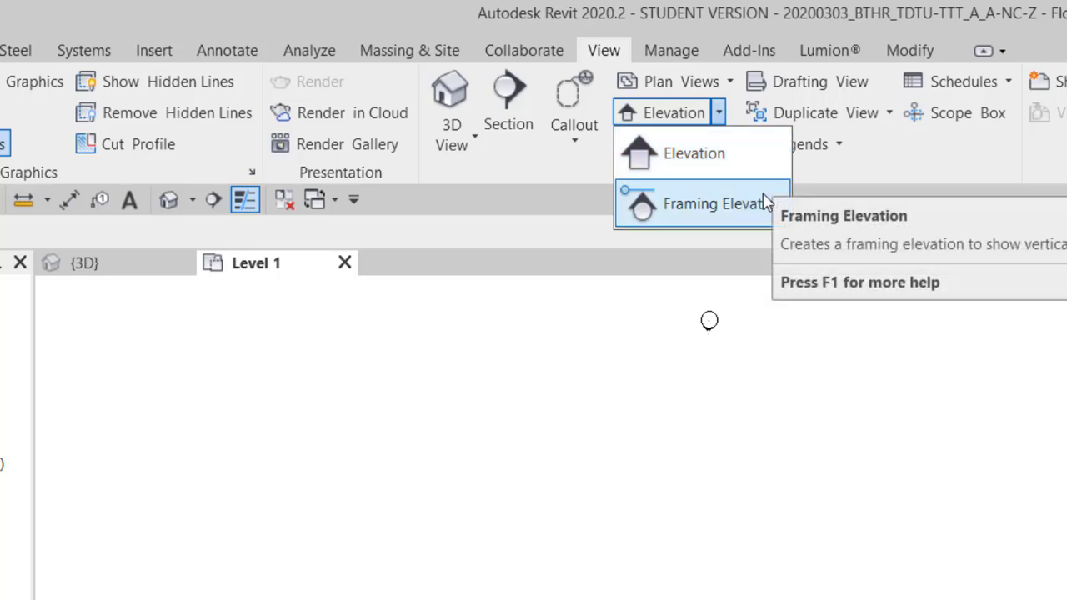
mouse_move(696, 151)
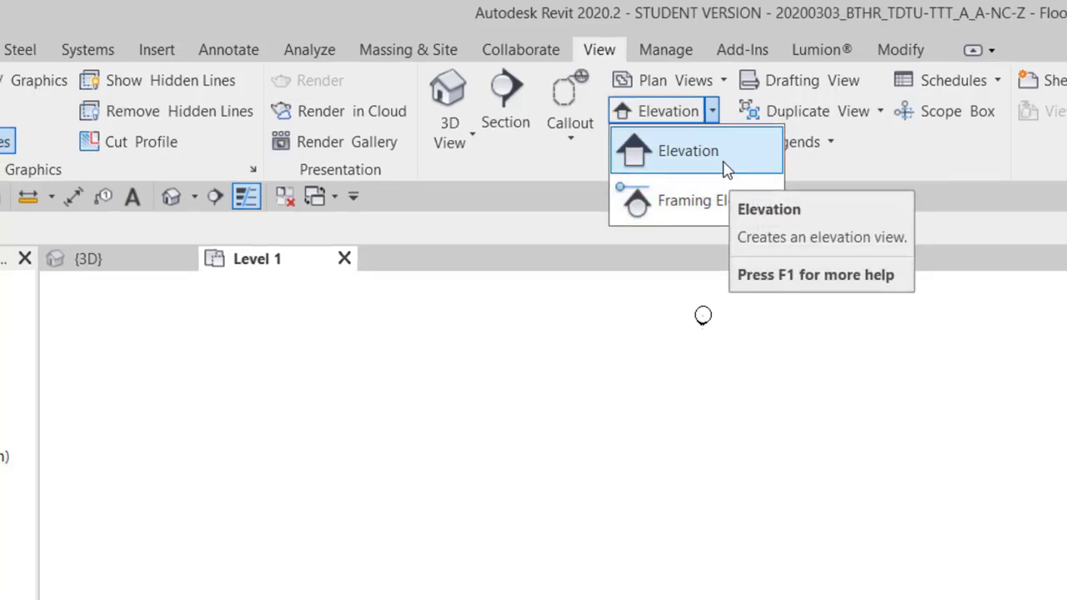
left_click(596, 111)
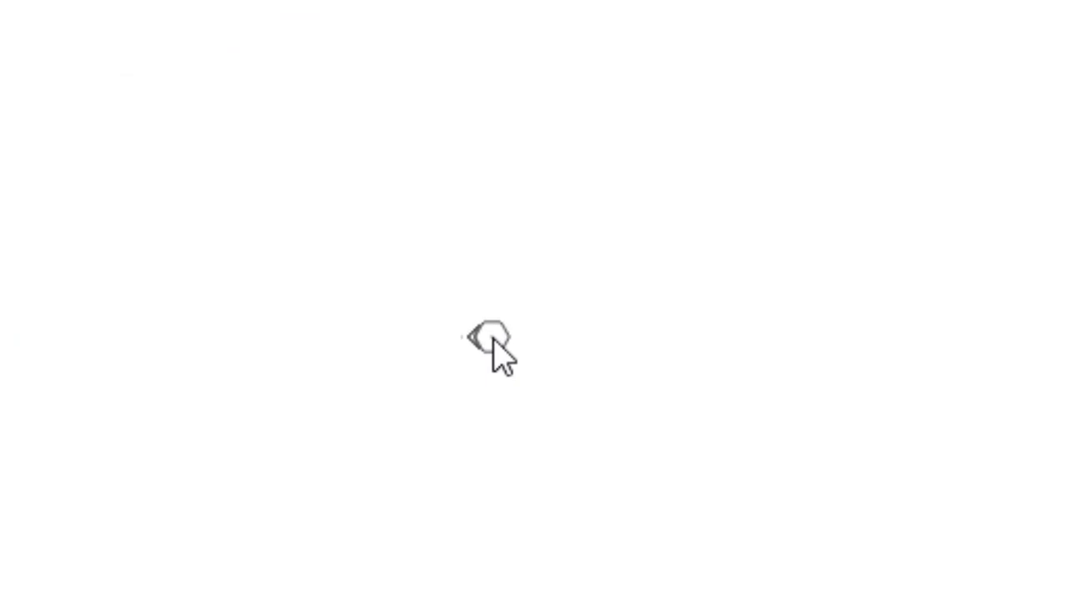
scroll(493, 339, "up", 2)
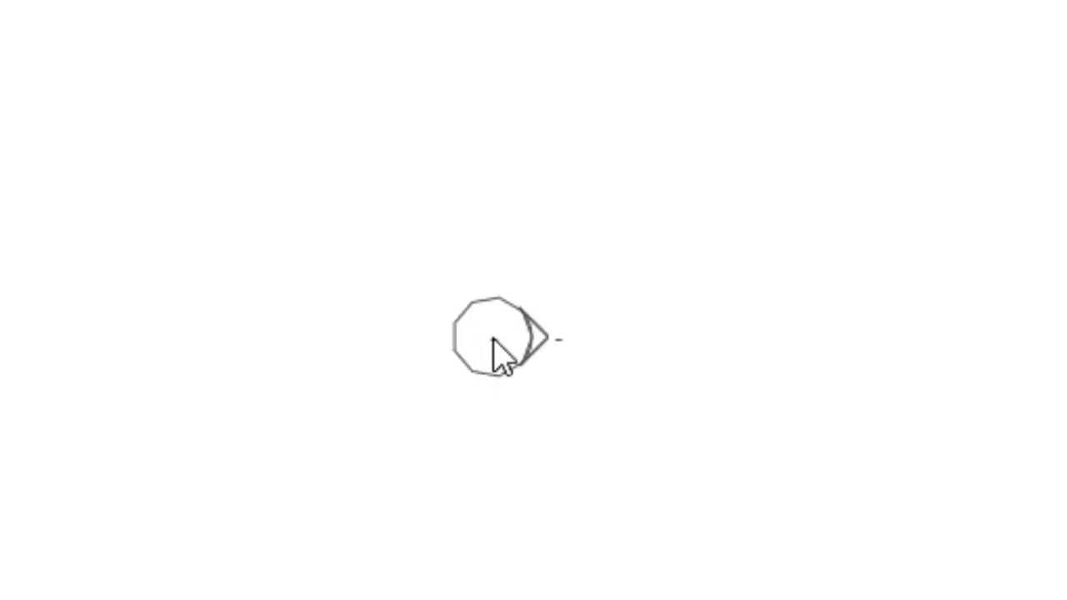
scroll(493, 338, "up", 2)
key("space")
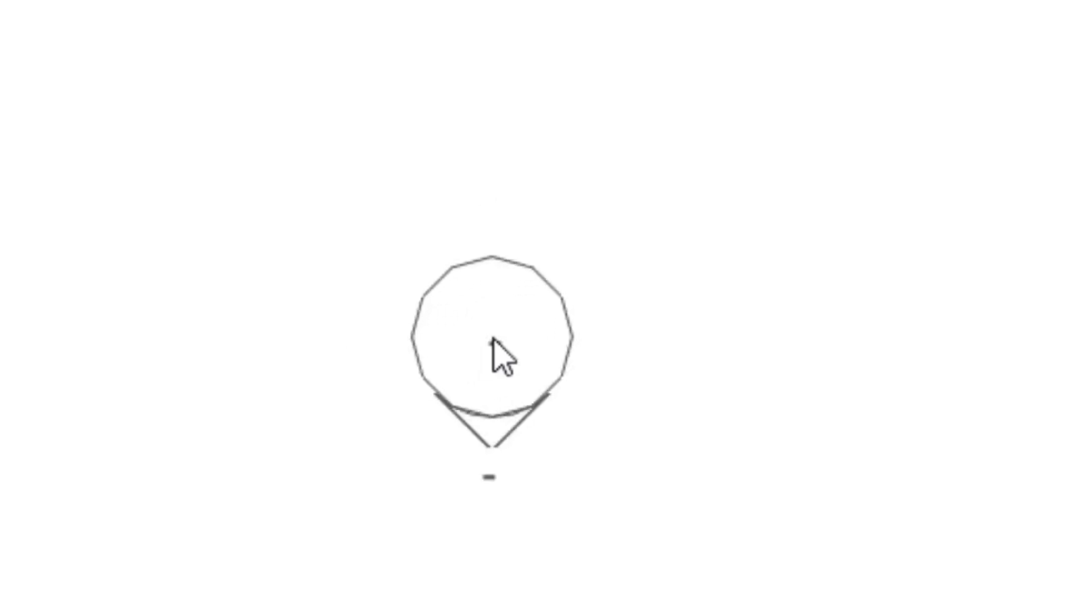
key("space")
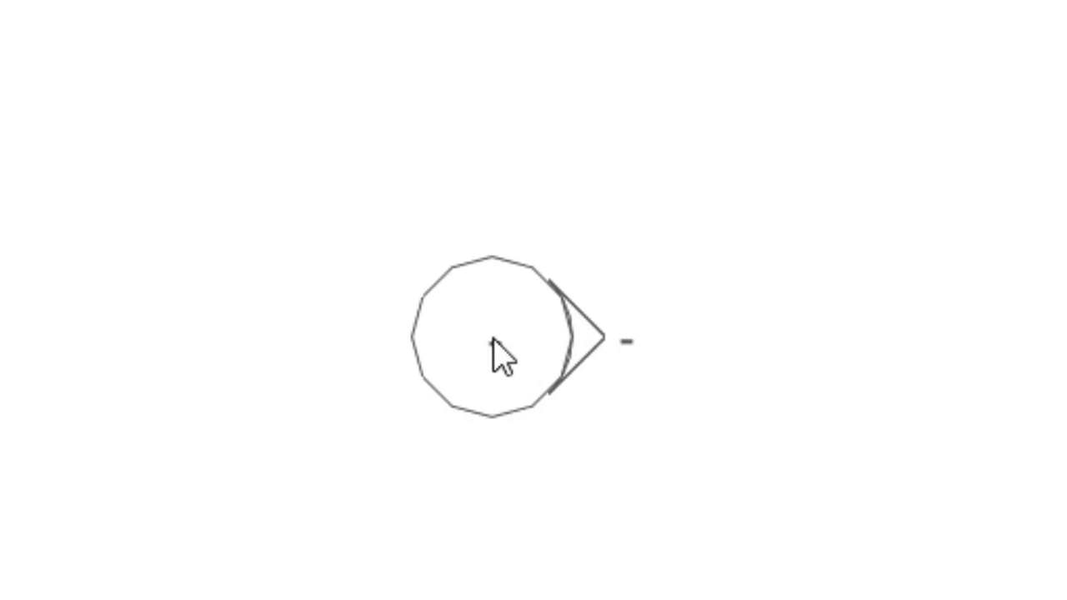
left_click(492, 339)
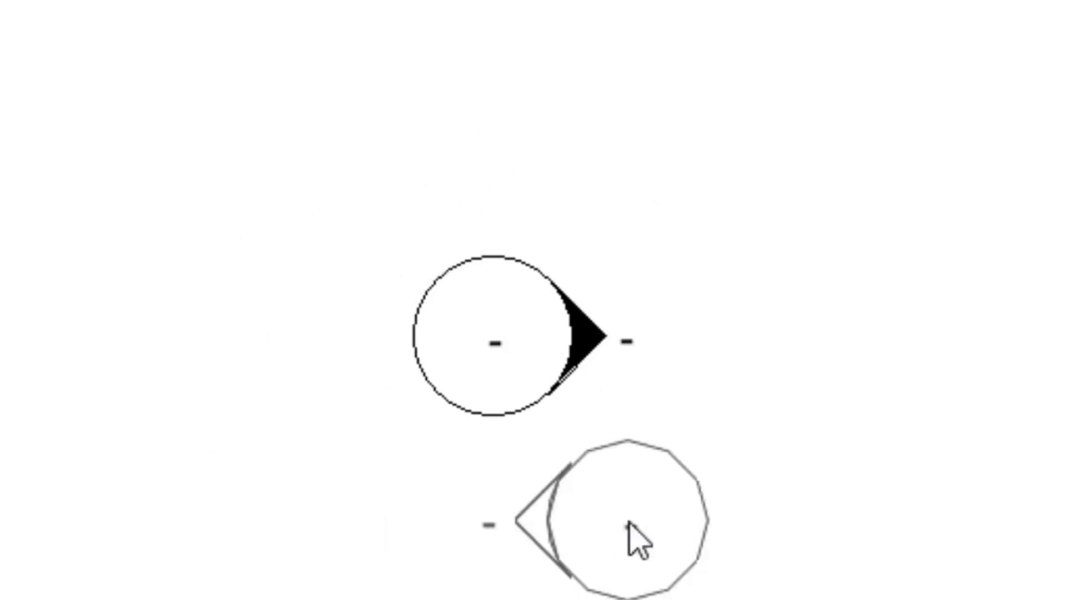
key("Escape")
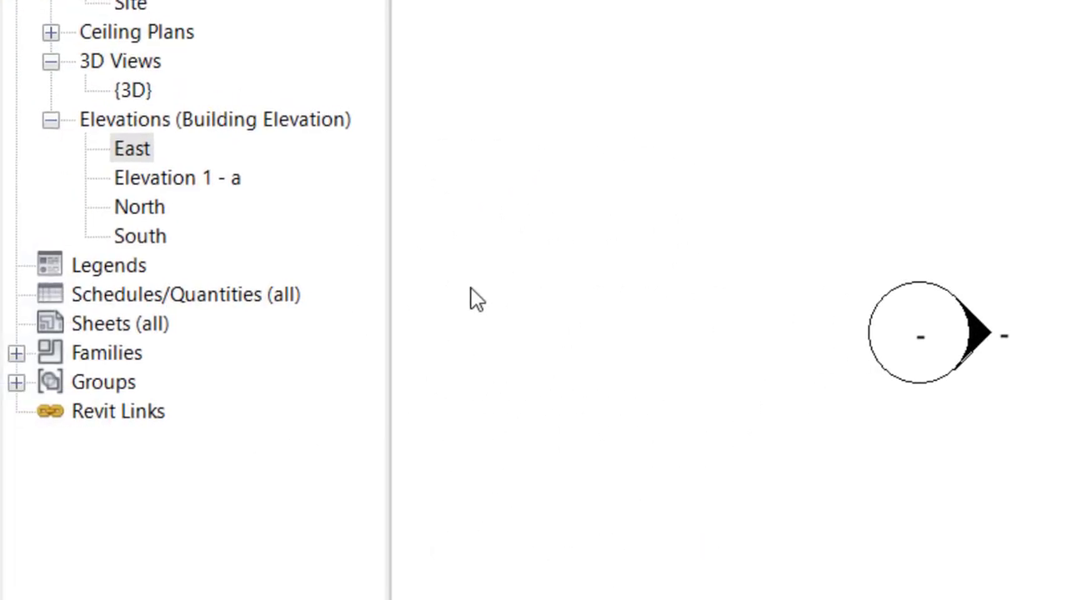
Rename Elevation 1 - a to 'West' in the Project Browser
left_click(225, 182)
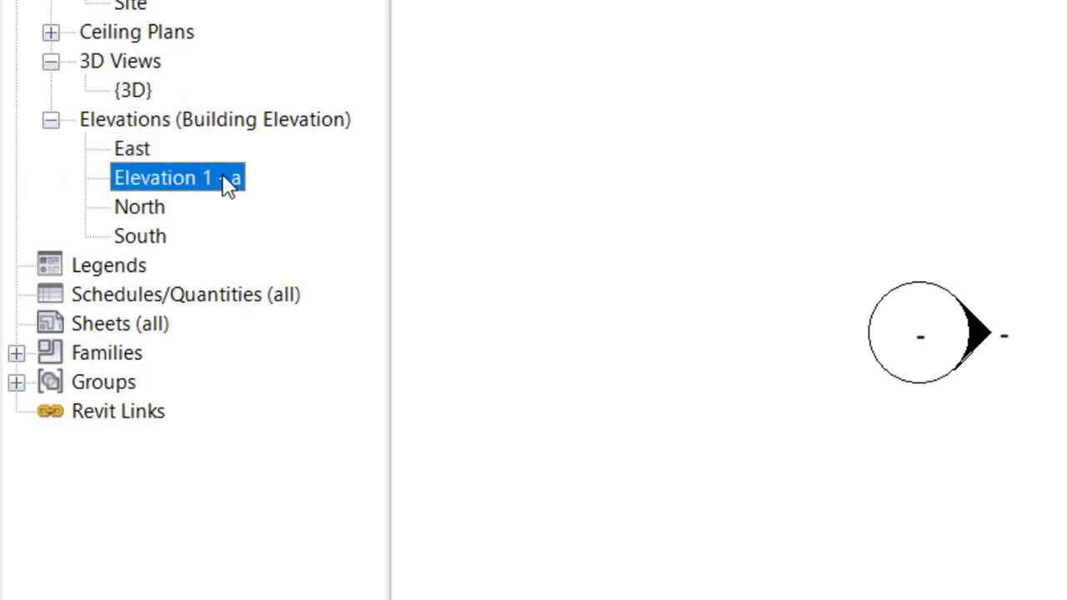
right_click(226, 184)
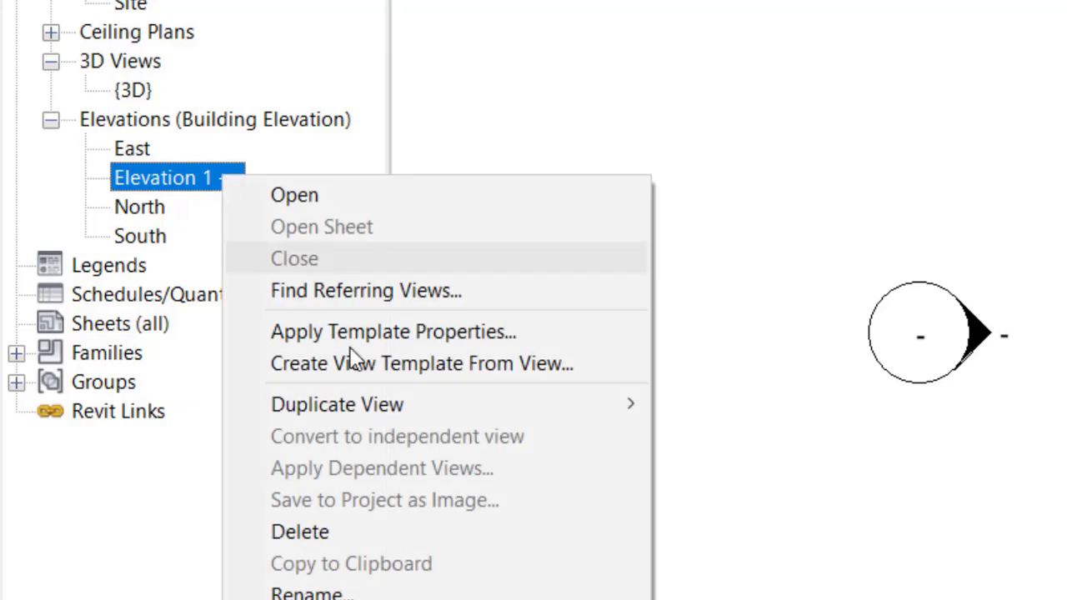
left_click(400, 592)
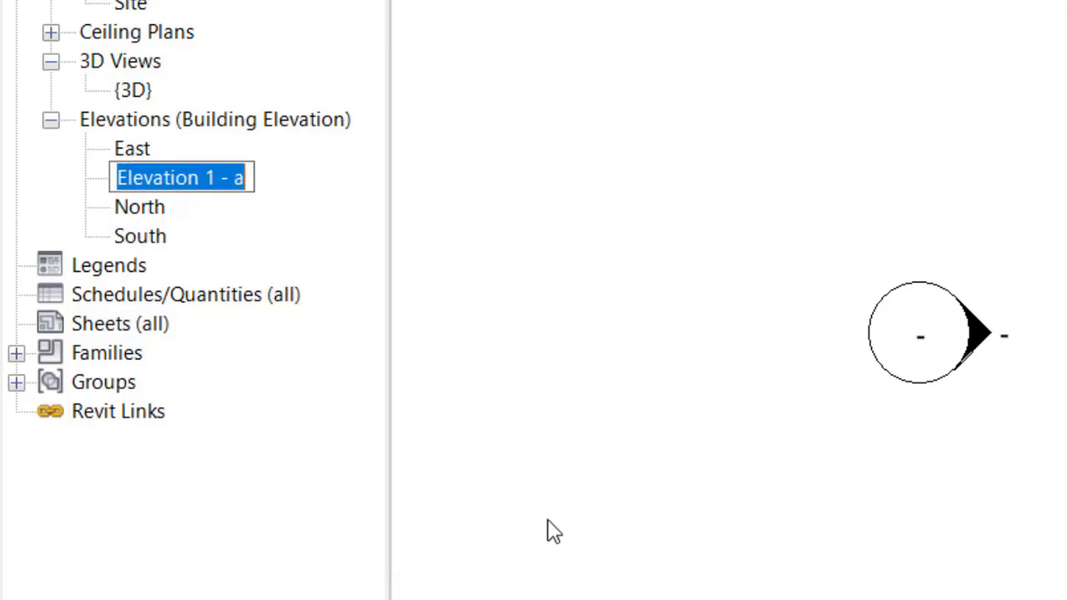
type("West")
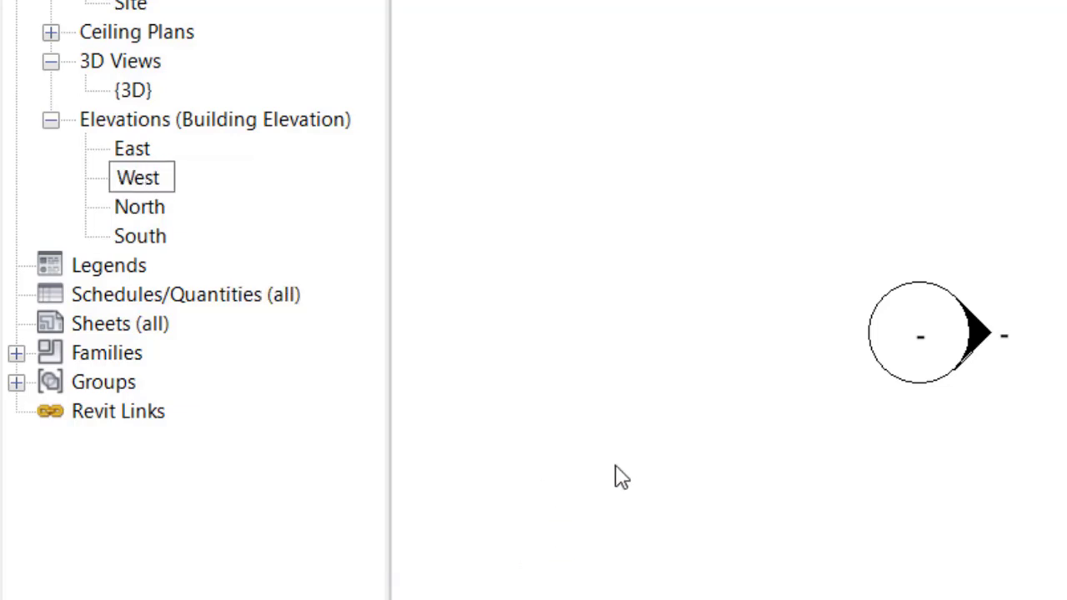
key("Return")
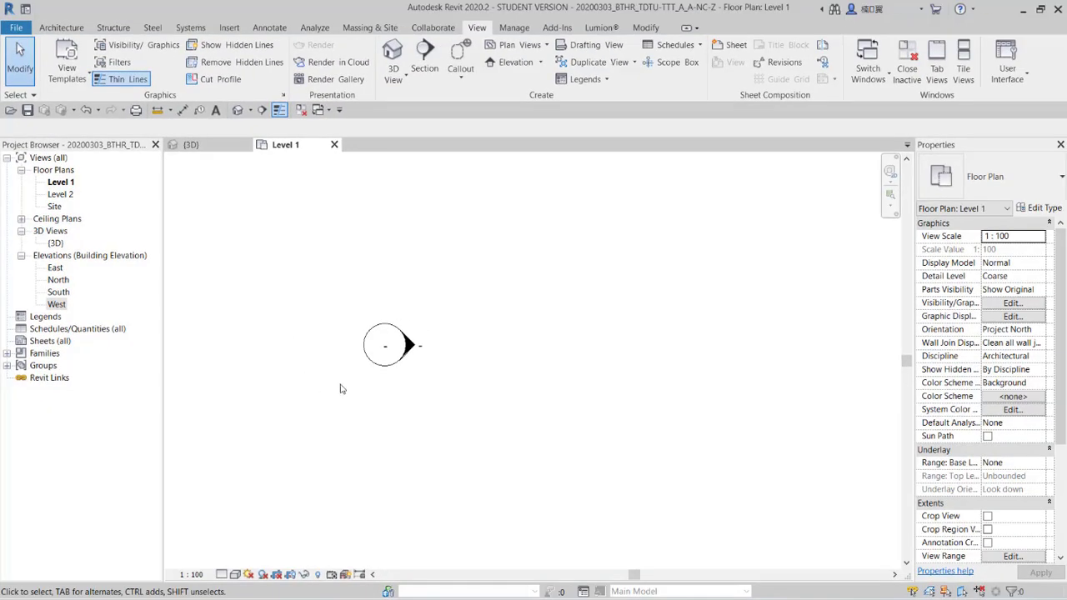
Set the West elevation's Far Clipping to No clip
left_click(412, 354)
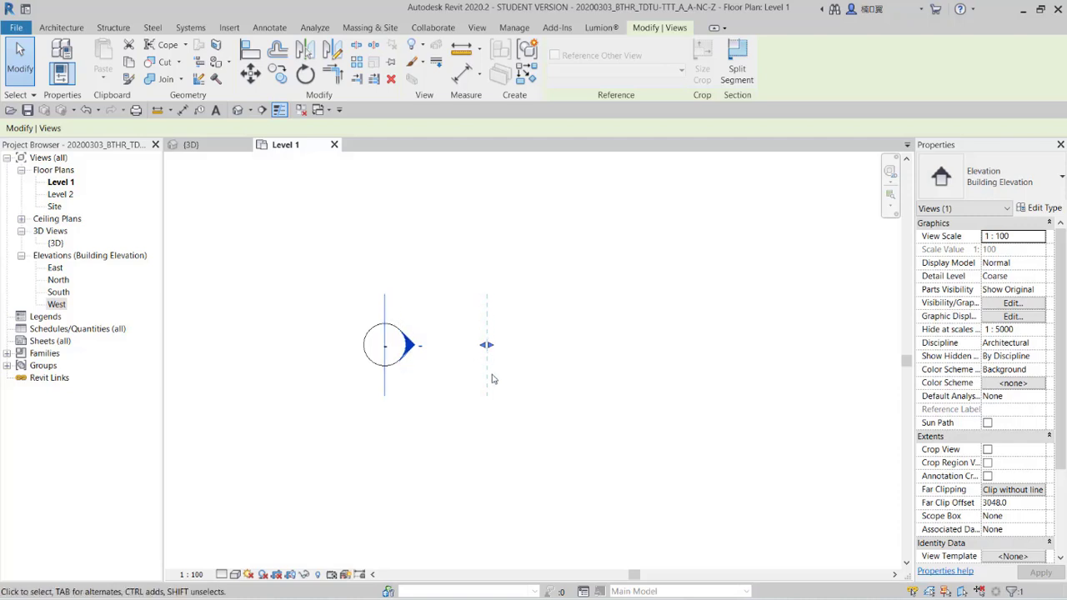
scroll(492, 367, "down", 3)
middle_click_drag(517, 369, 418, 351)
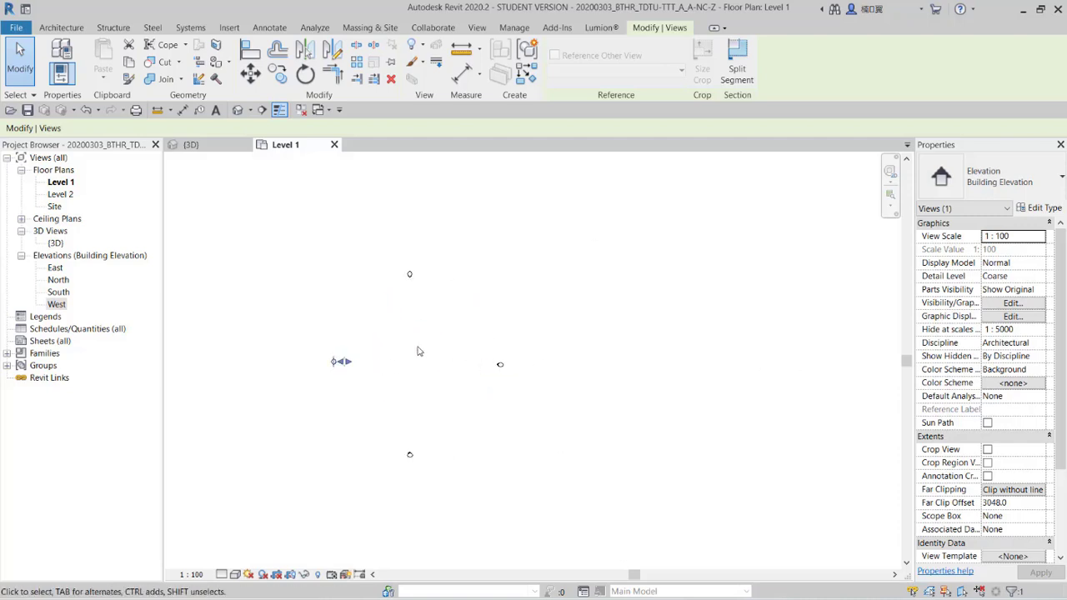
scroll(416, 360, "up", 2)
left_click(997, 488)
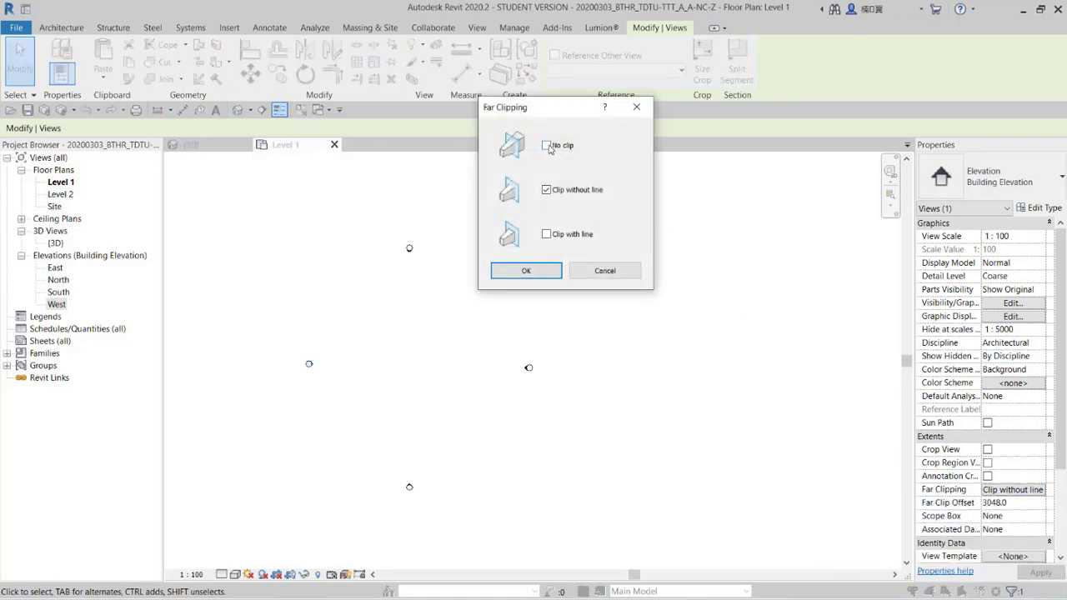
left_click(547, 146)
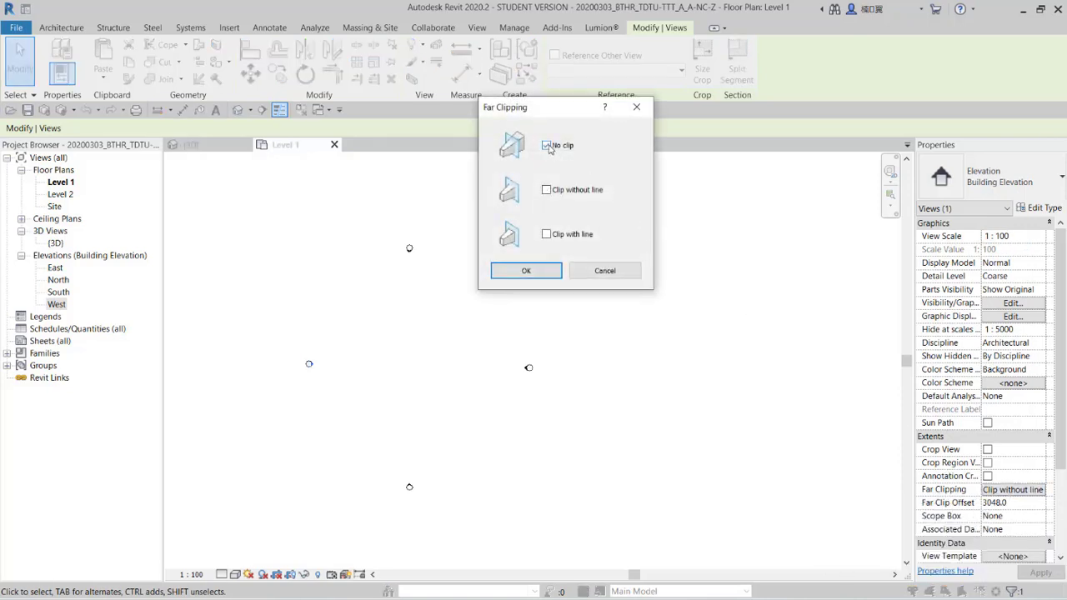
left_click(547, 269)
Deselect the West elevation and zoom to fit all four elevation markers
scroll(374, 350, "up", 1)
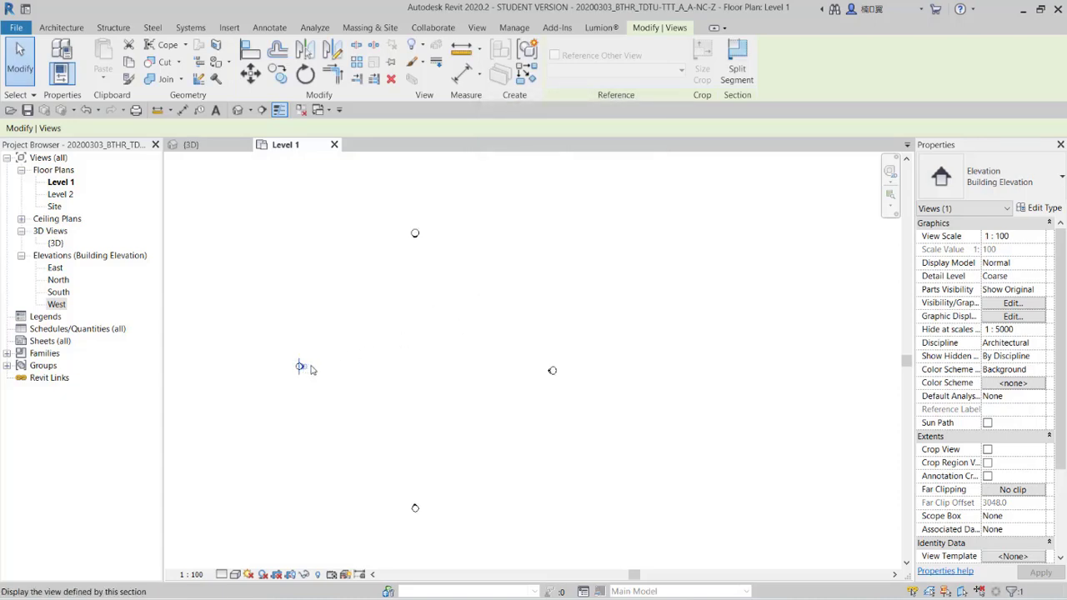
left_click(623, 369)
key("z")
key("f")
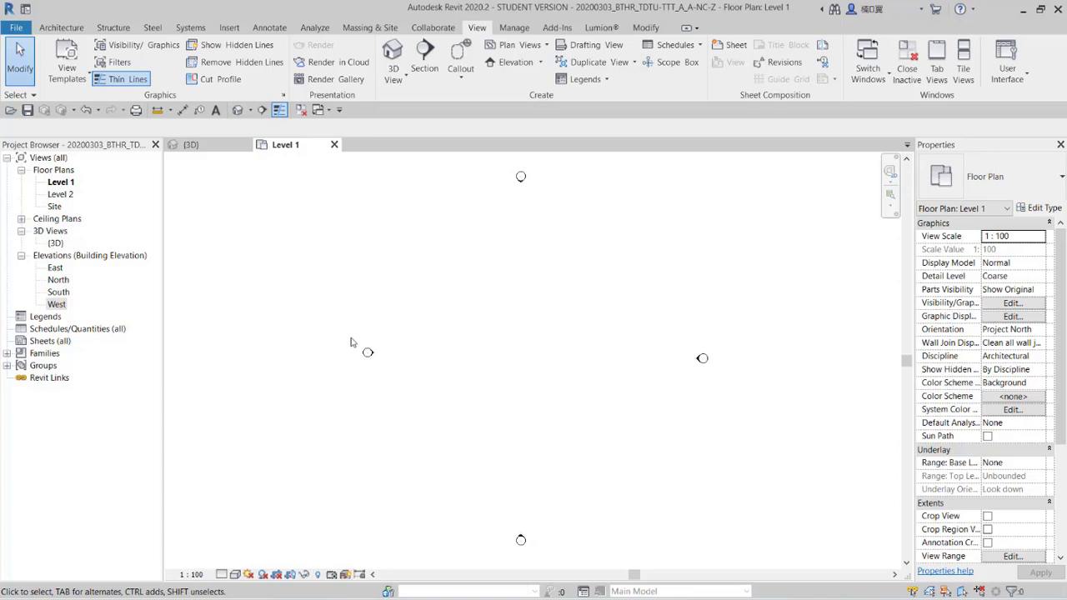
Select the West elevation marker body and open its Building Elevation type properties
scroll(367, 359, "up", 1)
scroll(375, 379, "up", 4)
scroll(380, 396, "up", 1)
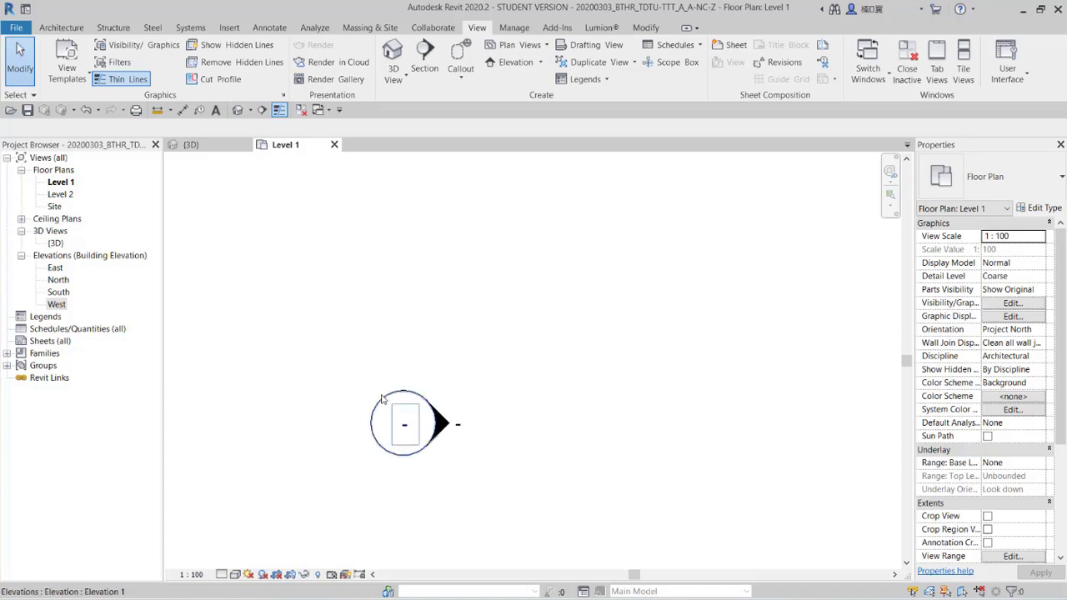
left_click(382, 398)
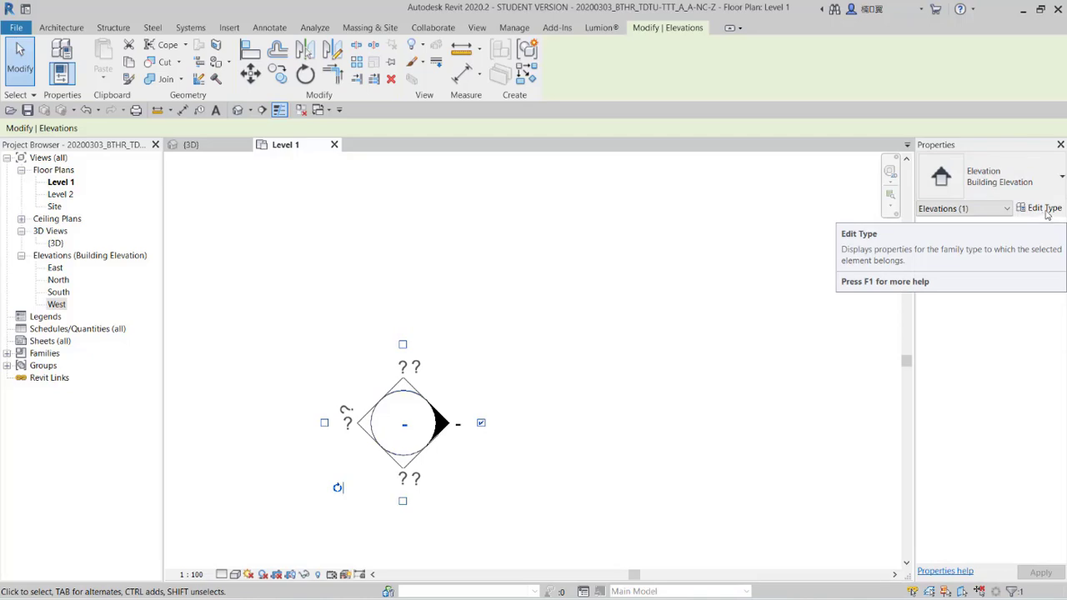
left_click(1044, 209)
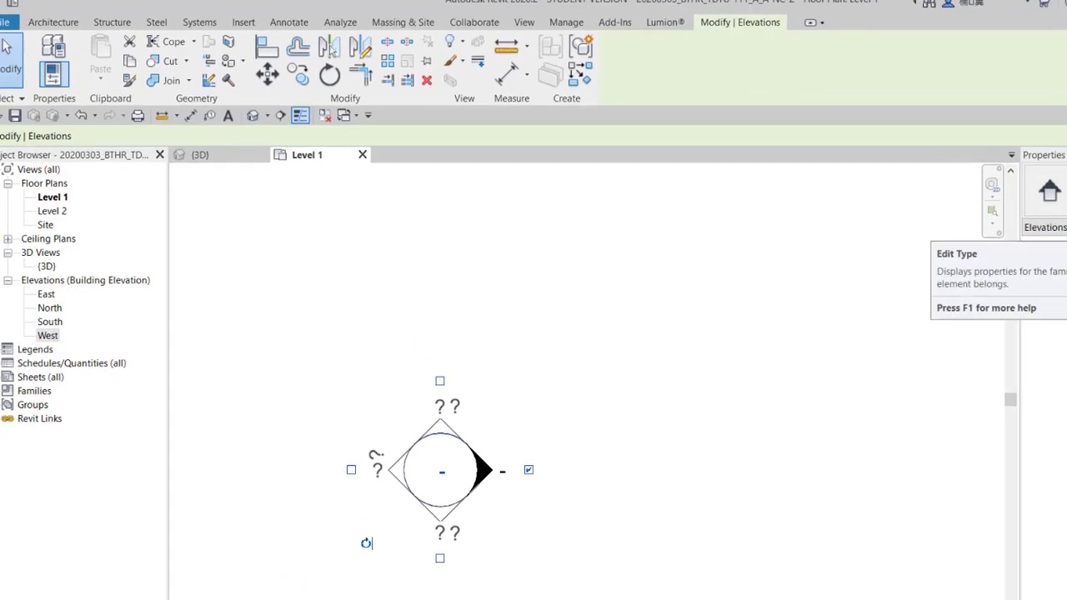
left_click(1044, 208)
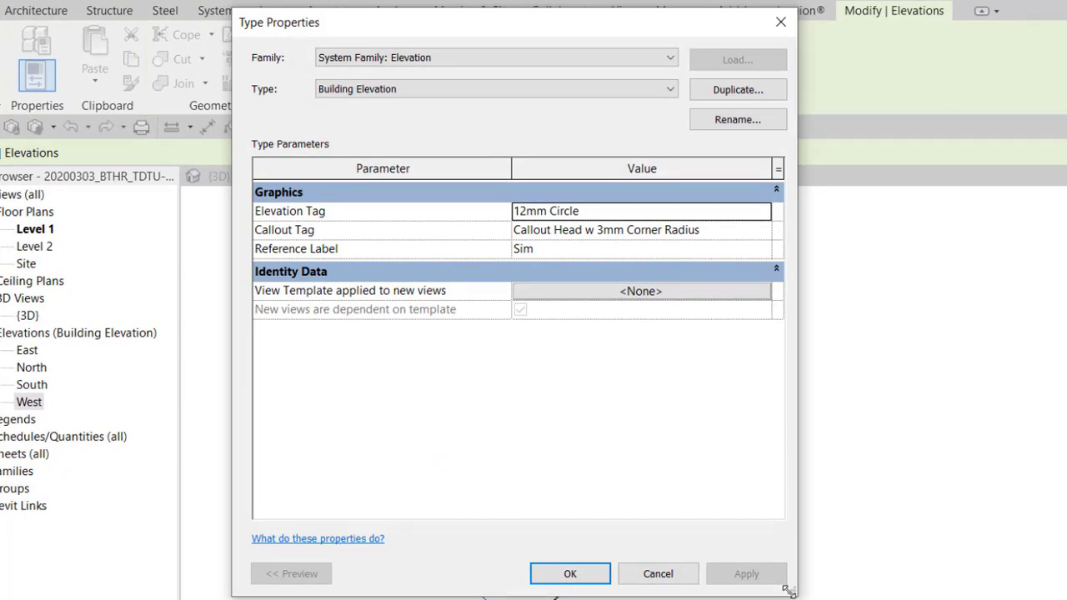
Keep the Building Elevation type and open the 12mm Circle Elevation Tag settings
left_click_drag(796, 583, 592, 565)
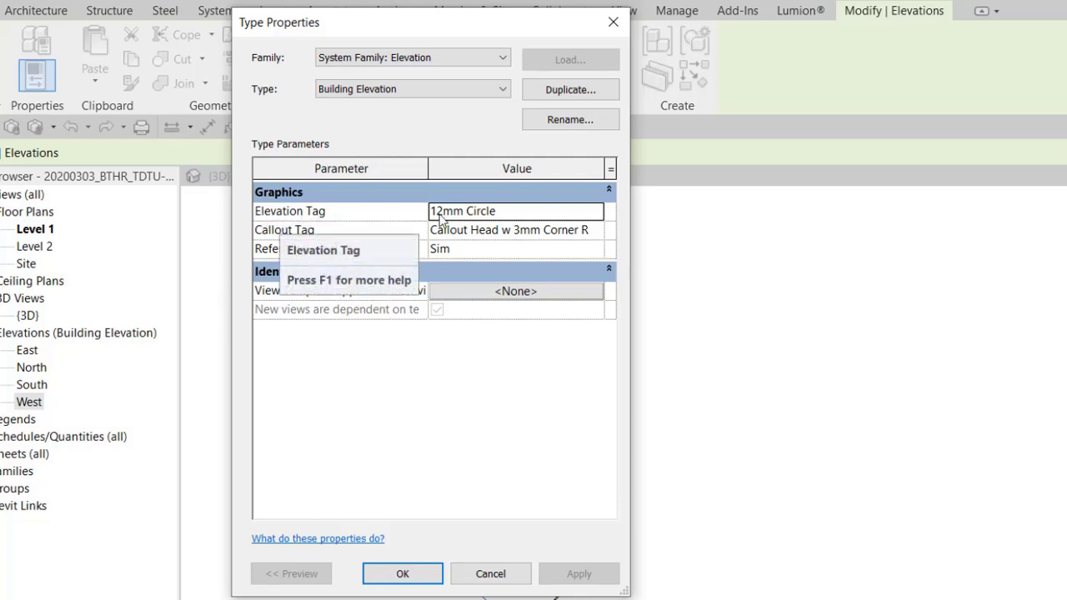
left_click(524, 219)
left_click(523, 215)
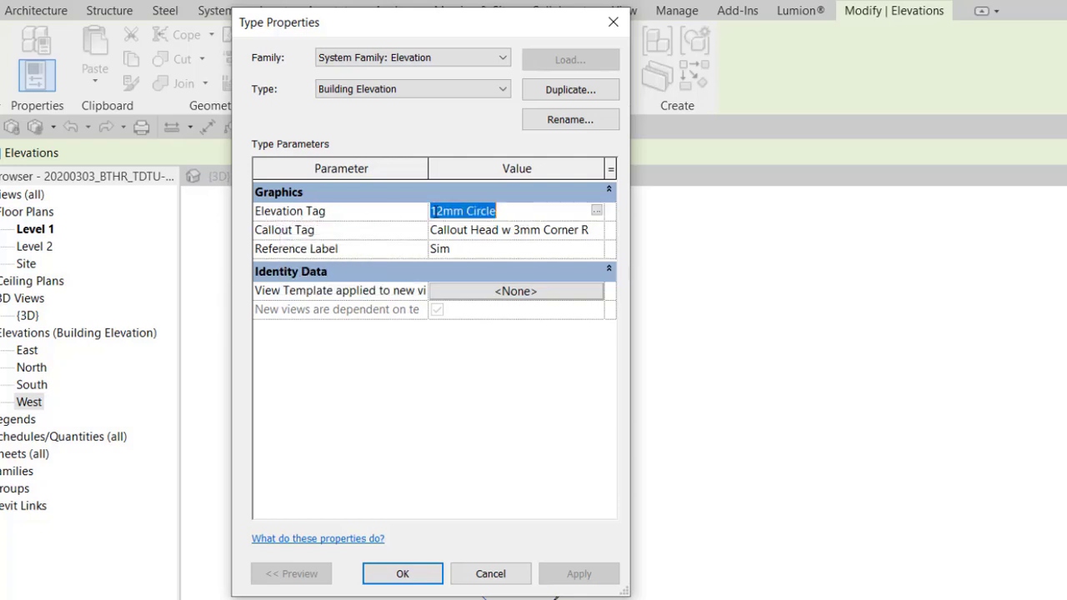
left_click(516, 212)
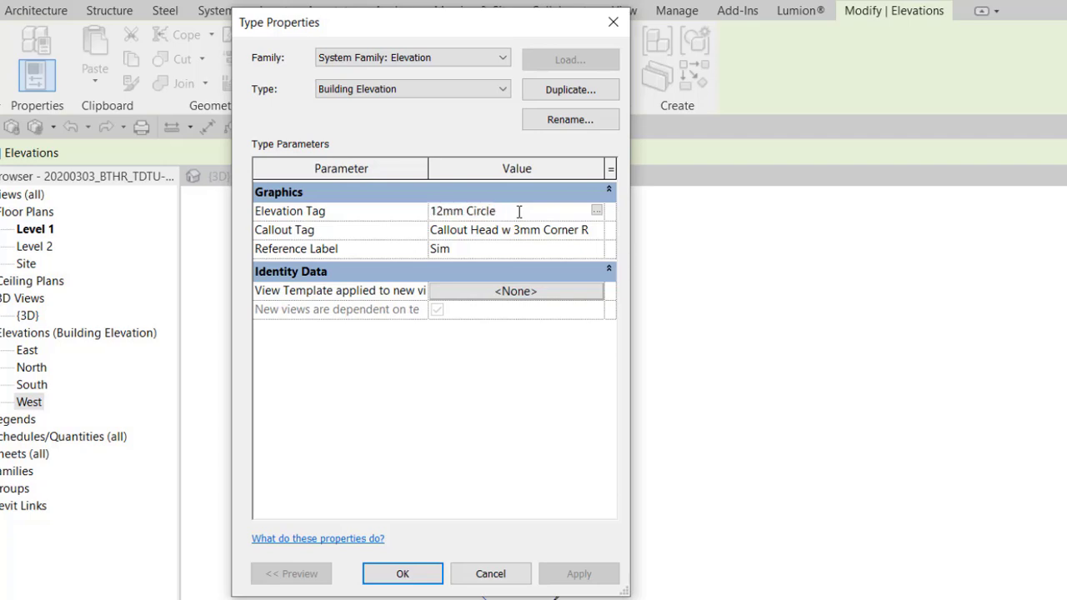
left_click_drag(517, 212, 427, 215)
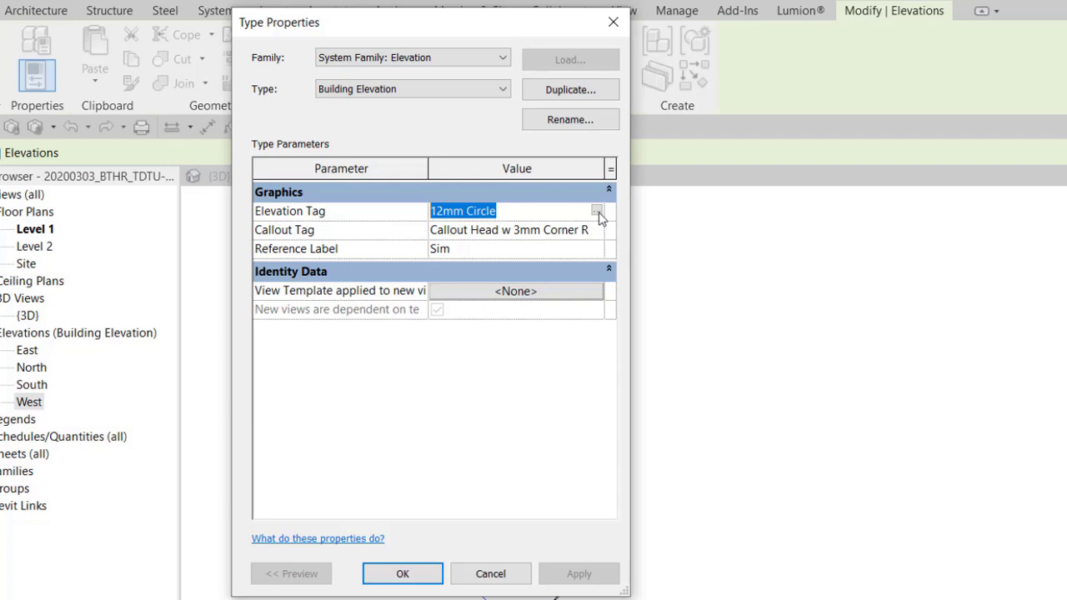
left_click(503, 93)
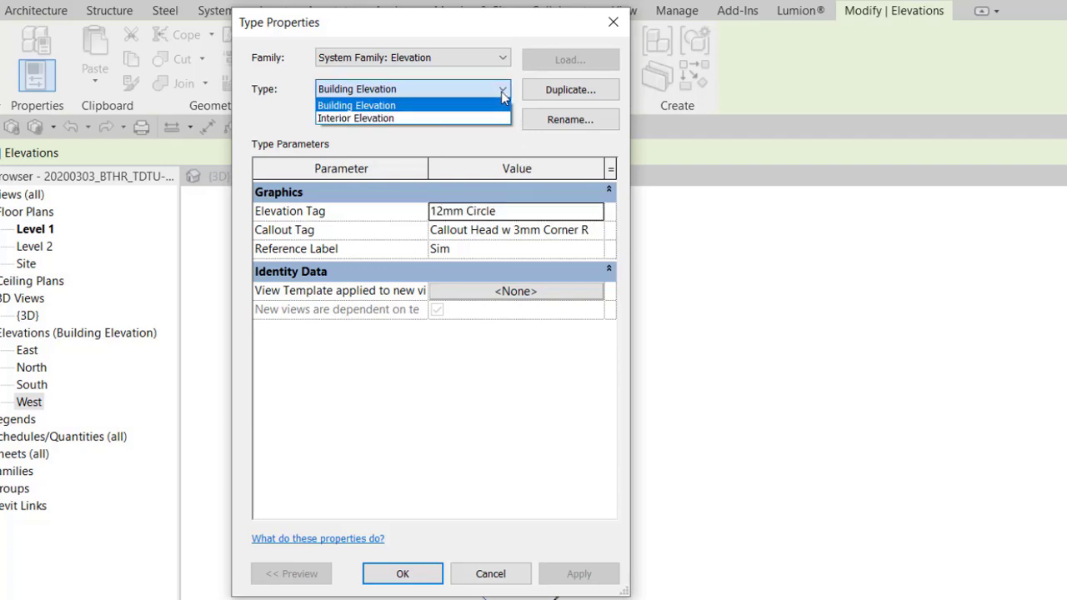
left_click(503, 94)
left_click(597, 211)
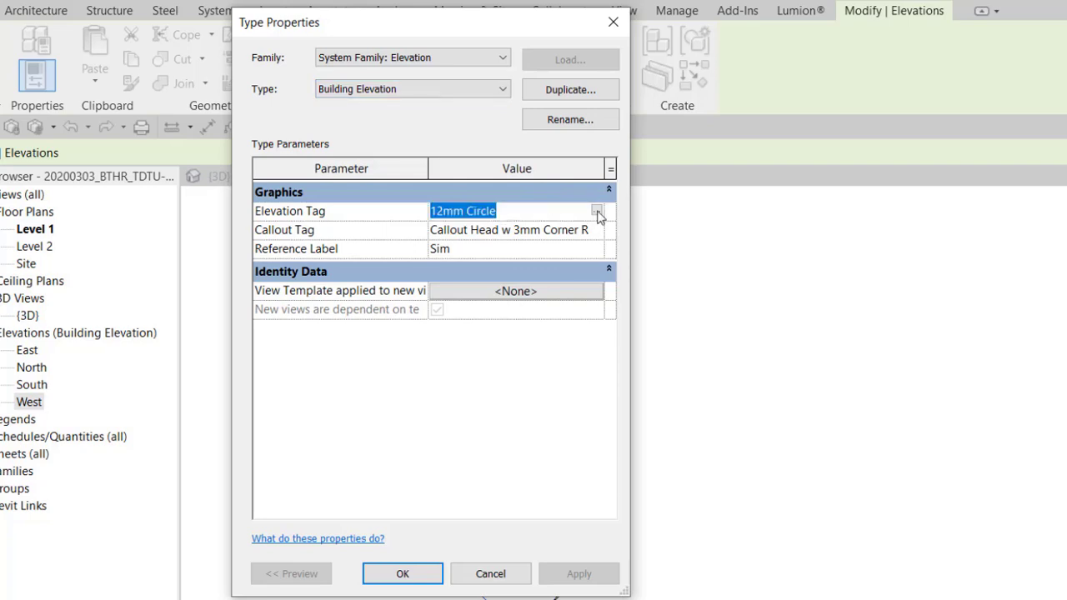
left_click(598, 215)
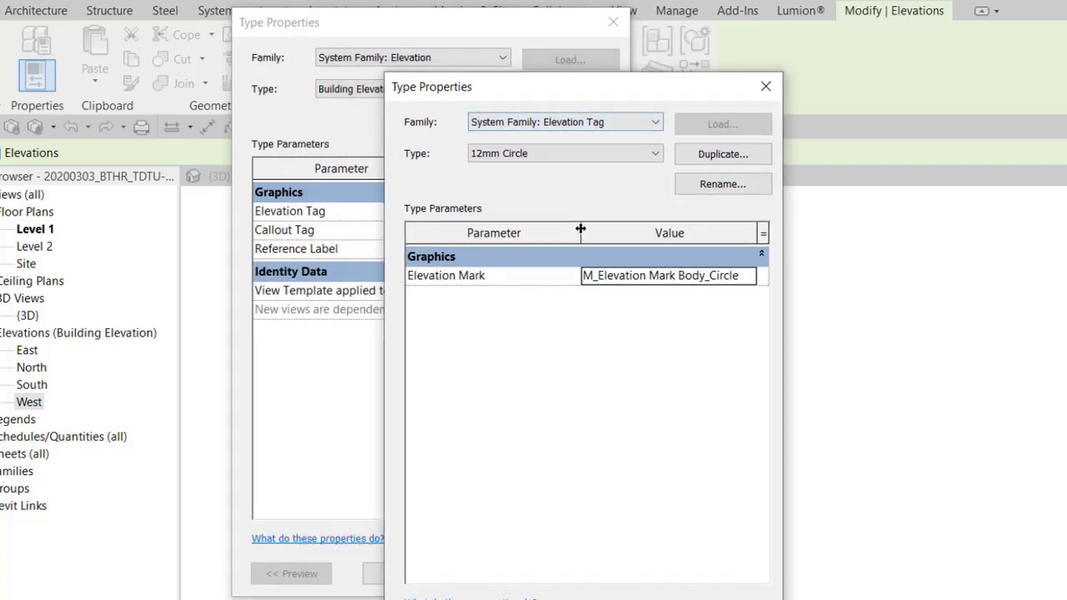
Change the 12mm Circle tag's Elevation Mark to M_Elevation Mark Body_Square : Filled Arrow and confirm
left_click_drag(580, 228, 497, 228)
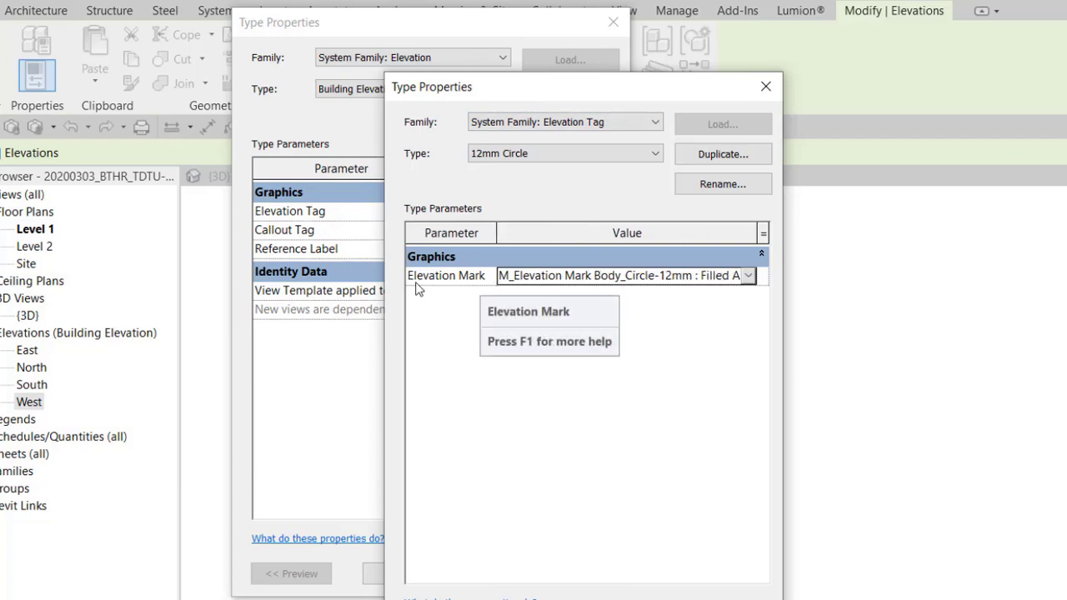
left_click(748, 277)
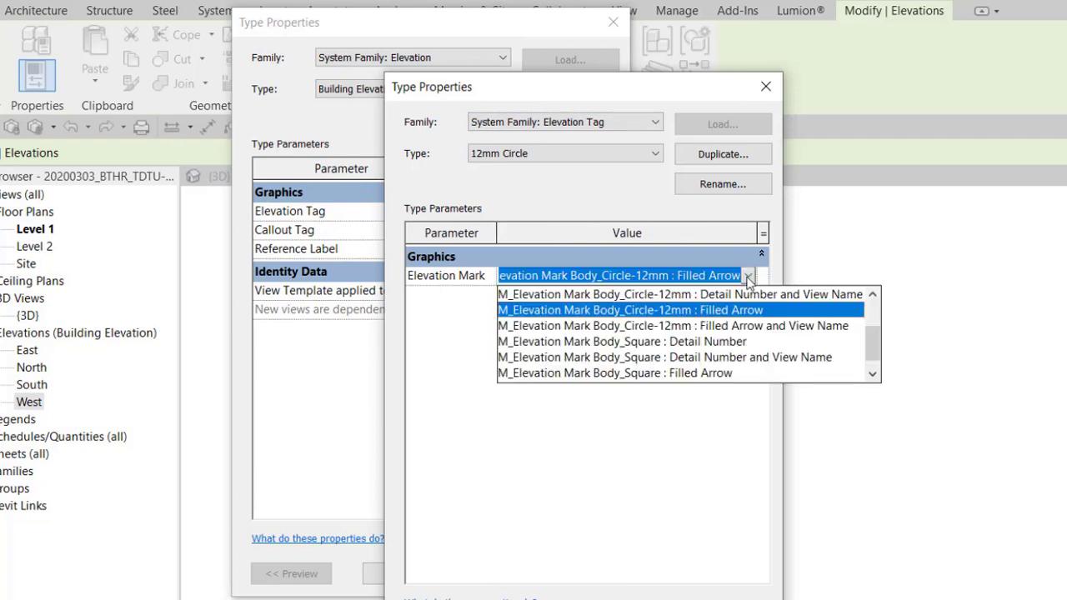
left_click(705, 373)
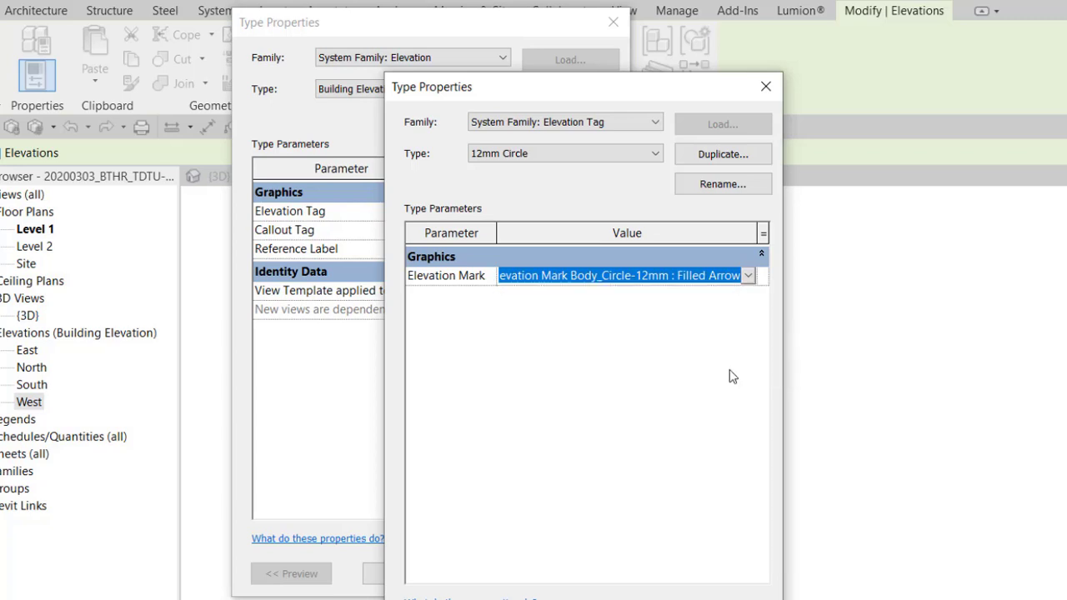
left_click_drag(787, 358, 890, 359)
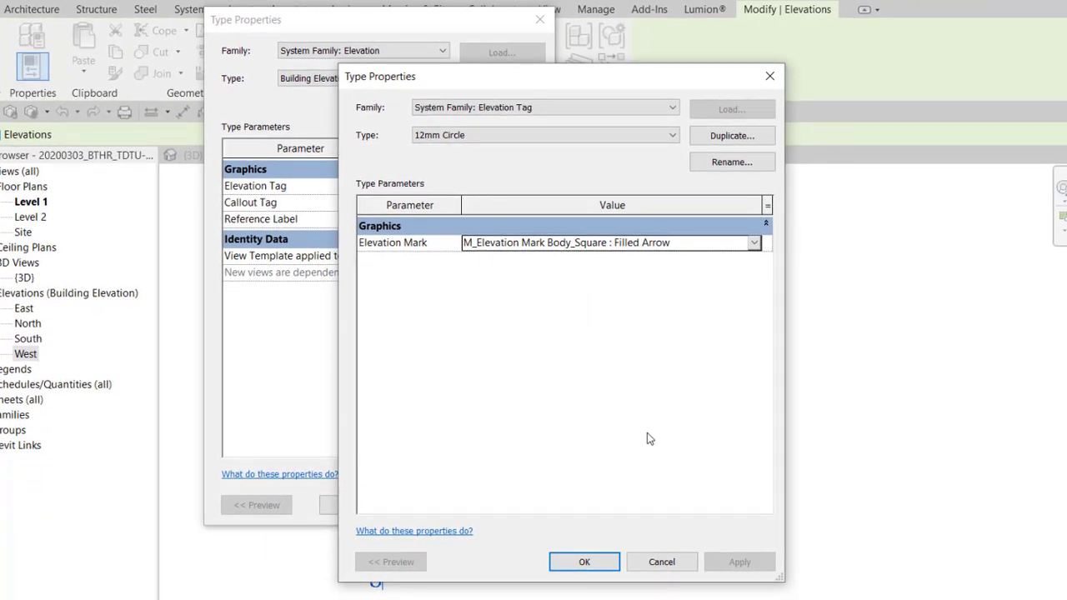
left_click(586, 562)
left_click(376, 507)
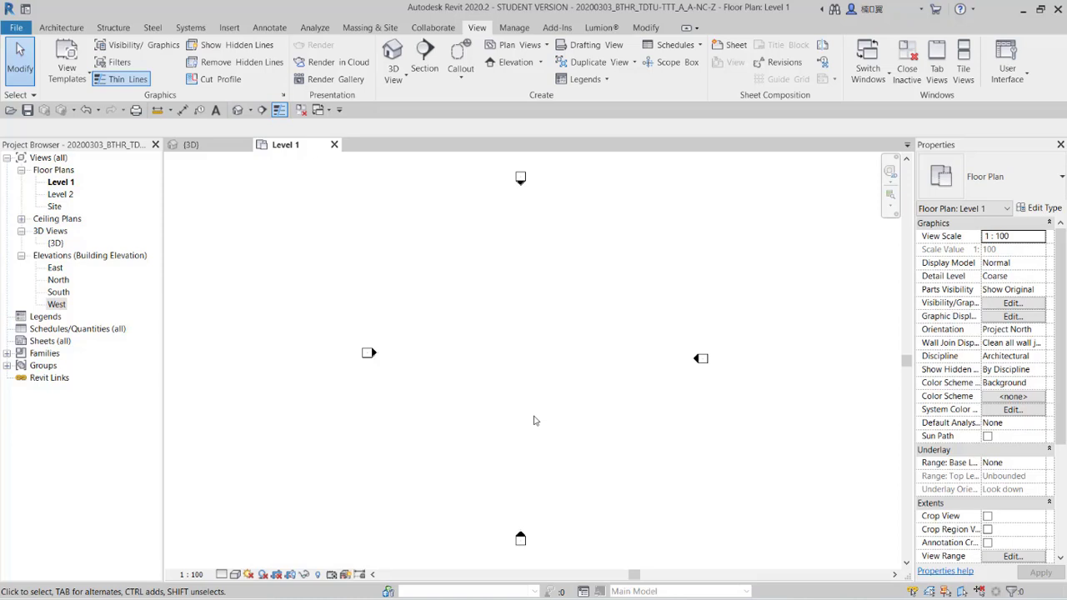
scroll(519, 416, "down", 2)
middle_click_drag(548, 401, 509, 412)
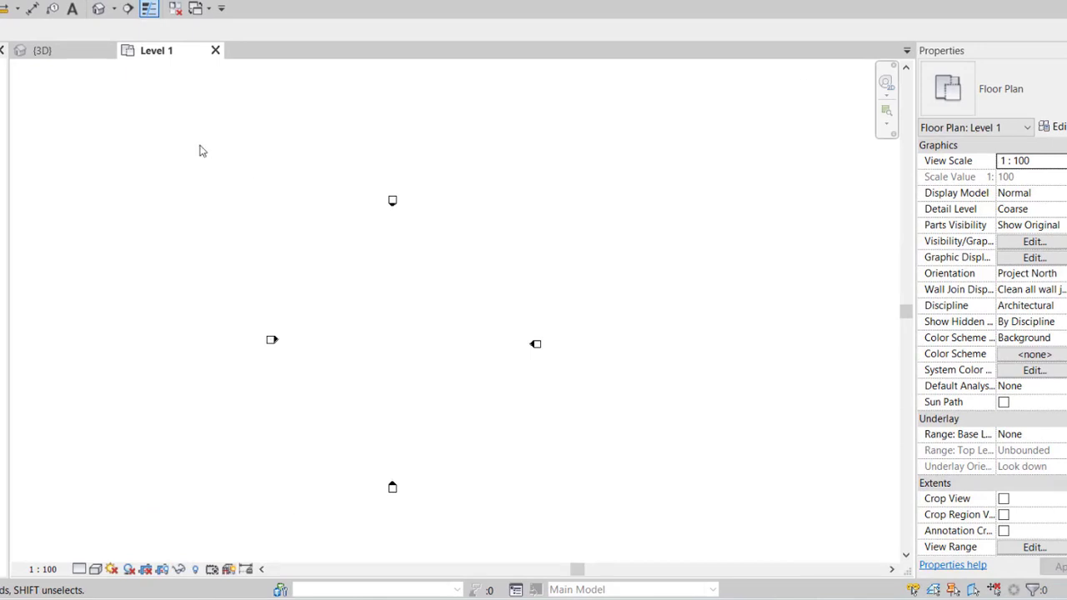
left_click_drag(199, 146, 461, 398)
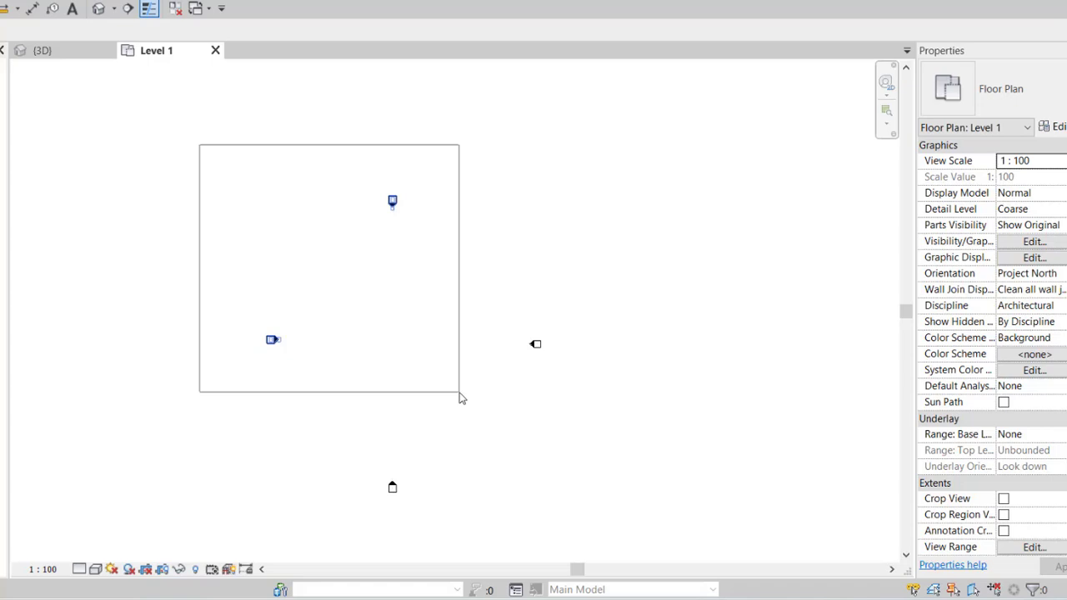
mouse_move(459, 398)
left_mouse_down()
mouse_move(395, 386)
mouse_move(416, 395)
left_mouse_up()
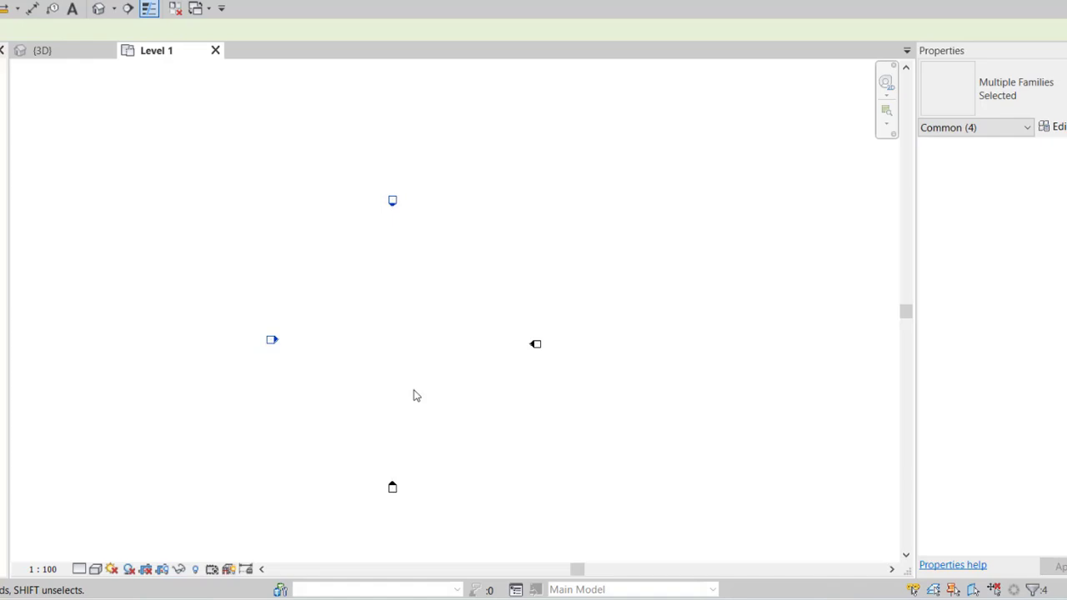
left_click(415, 396)
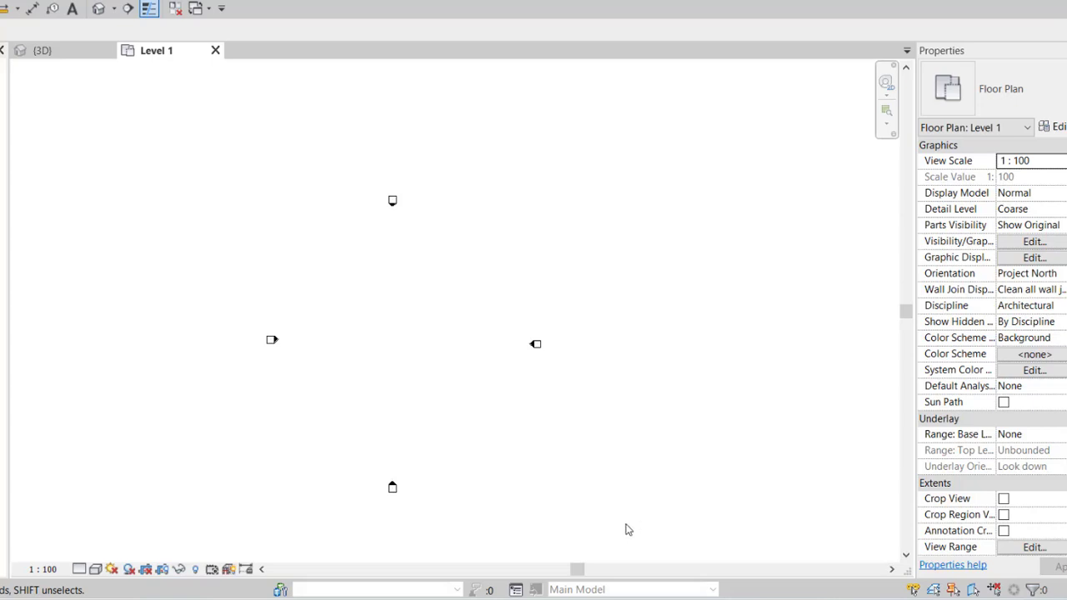
Crossing-select all four elevation markers and recenter the plan on them
mouse_move(628, 525)
left_mouse_down()
mouse_move(441, 381)
mouse_move(394, 318)
left_mouse_up()
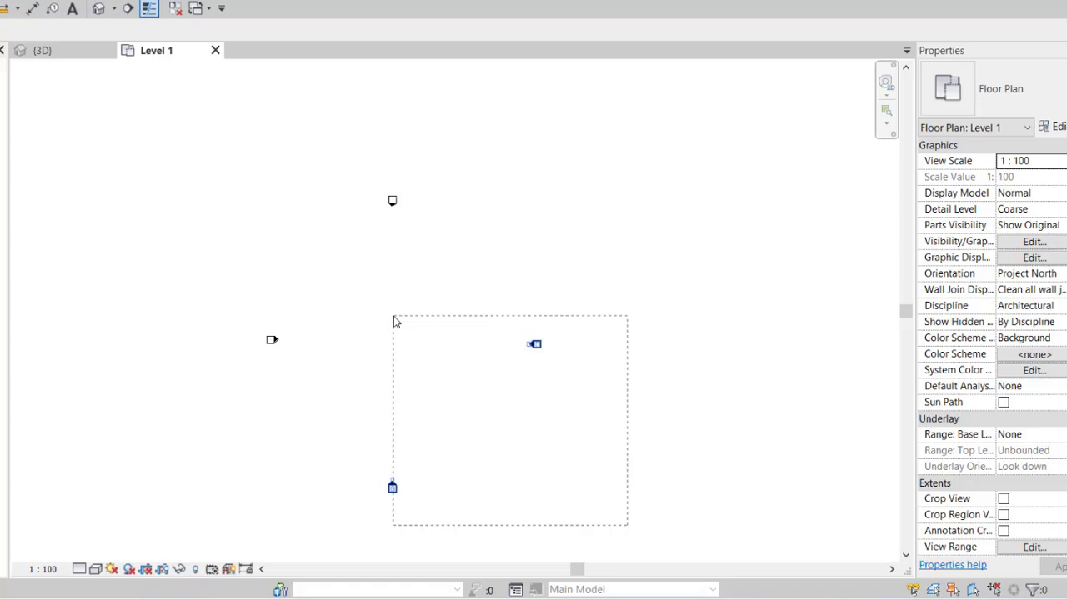
left_click_drag(393, 316, 396, 339)
left_click_drag(204, 146, 586, 548)
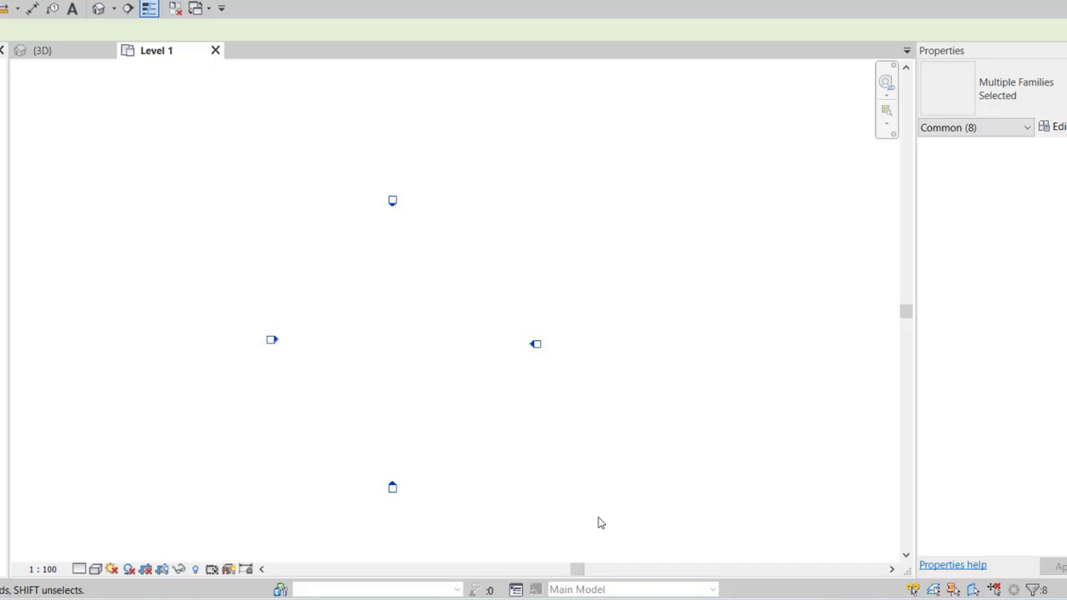
middle_click_drag(467, 386, 471, 378)
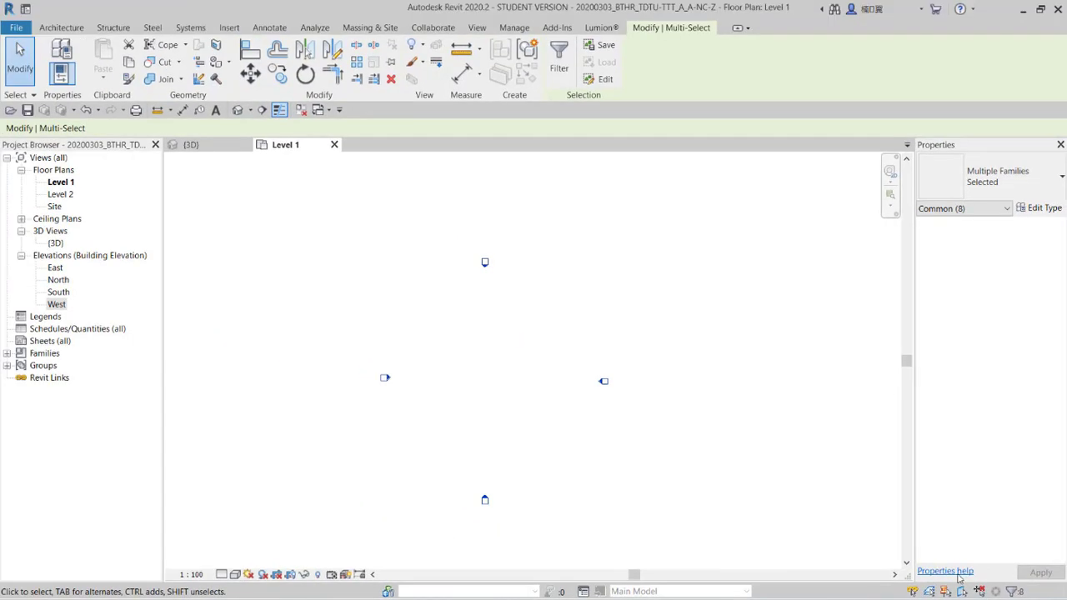
middle_click_drag(526, 370, 522, 352)
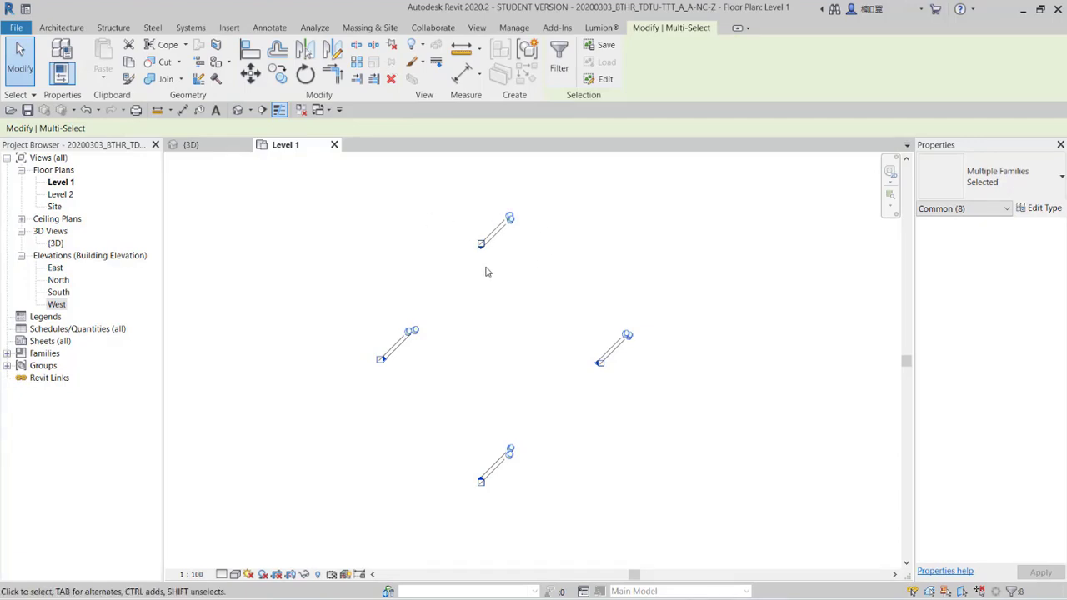
Clear the selection, then window-select just the west elevation marker
scroll(408, 328, "up", 3)
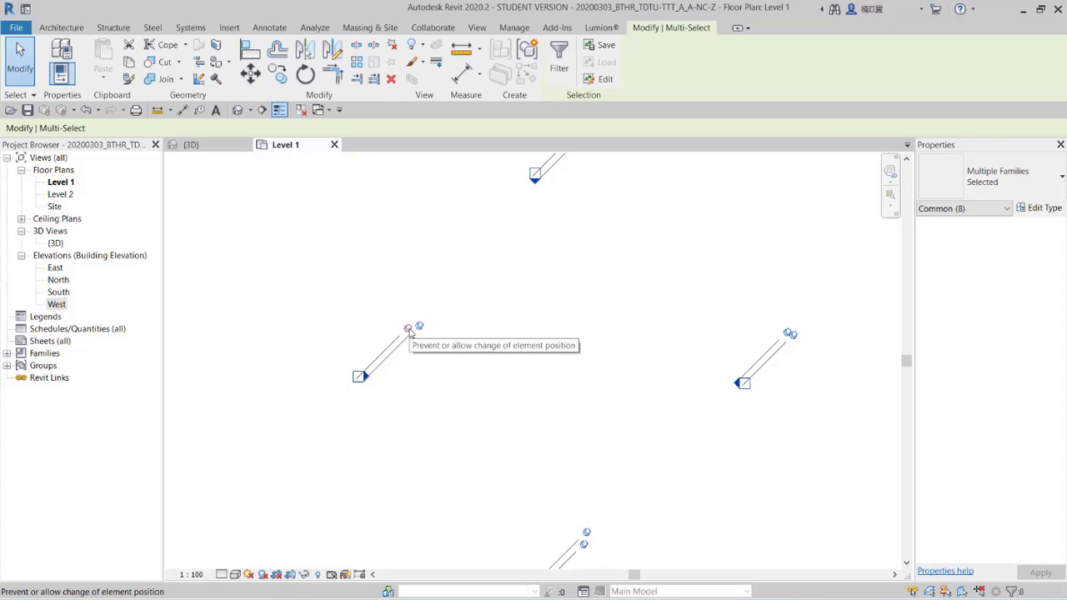
left_click(498, 384)
scroll(500, 385, "down", 1)
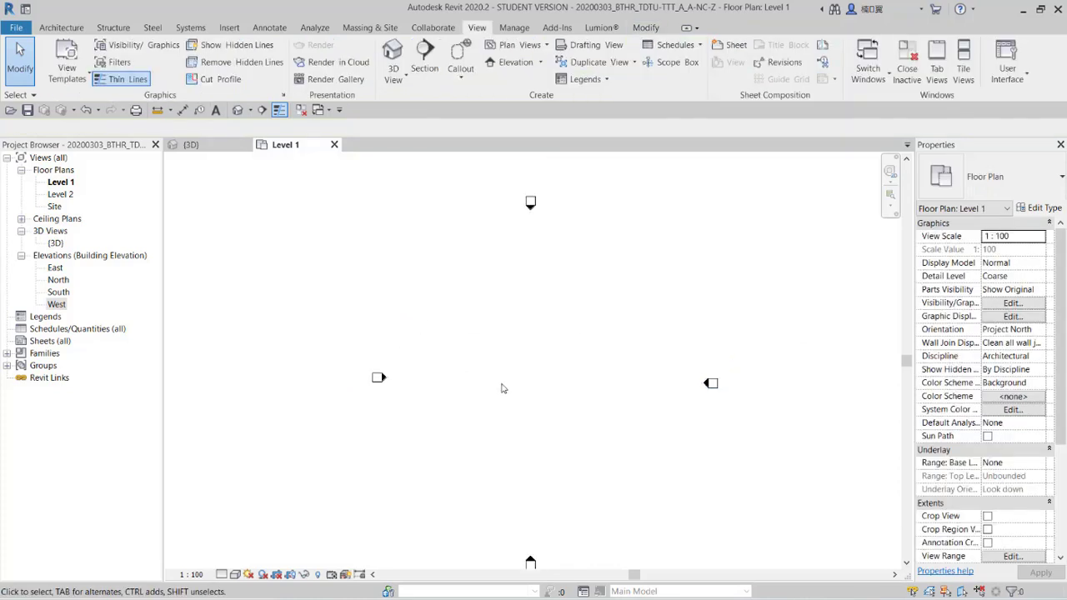
scroll(503, 388, "down", 1)
left_click_drag(364, 348, 434, 415)
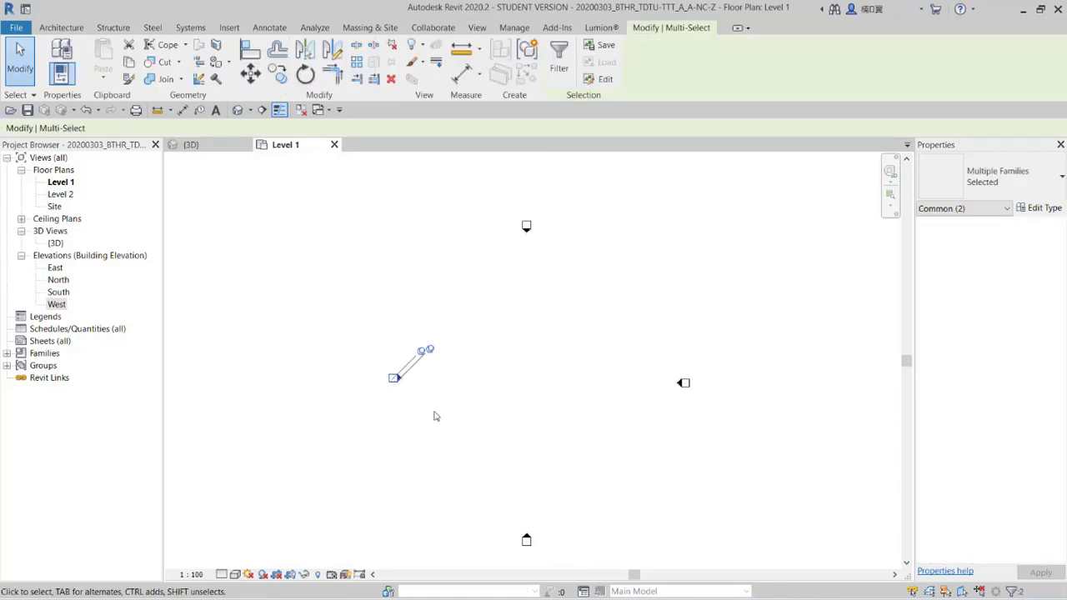
key("Delete")
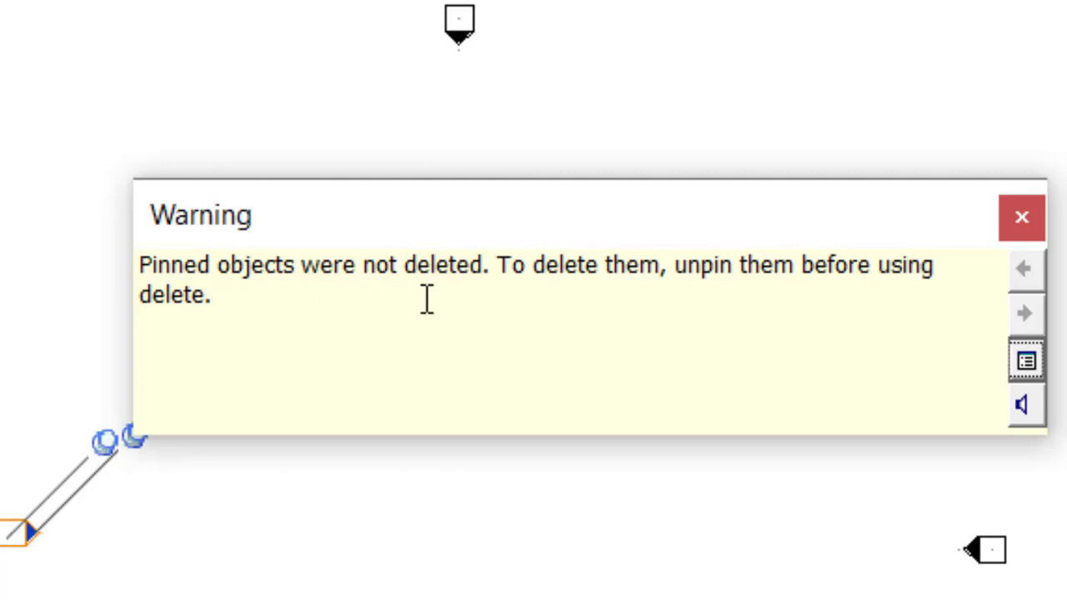
left_click(1015, 224)
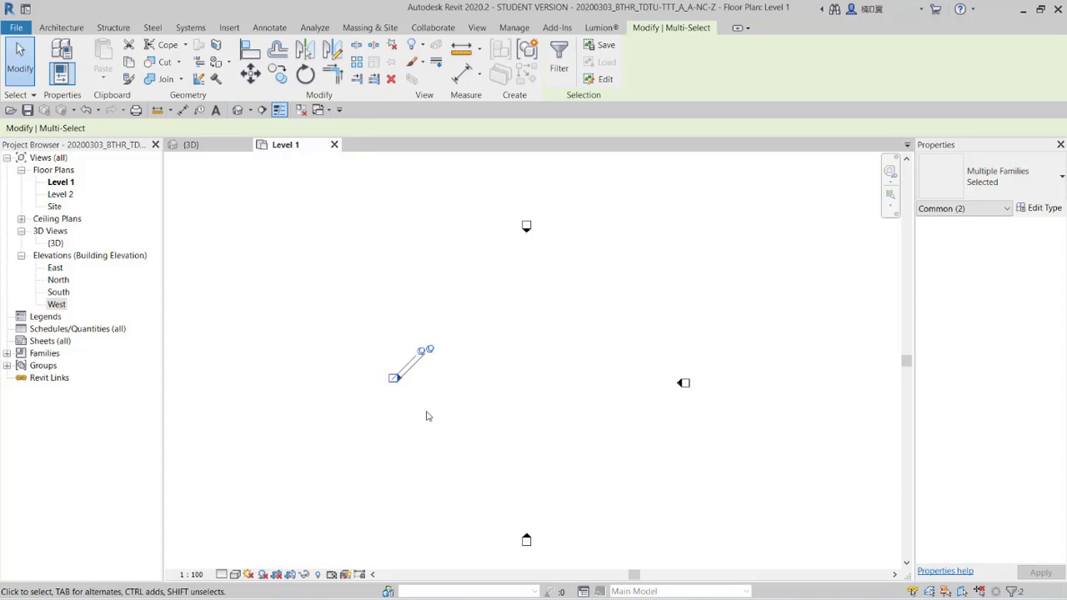
key("Escape")
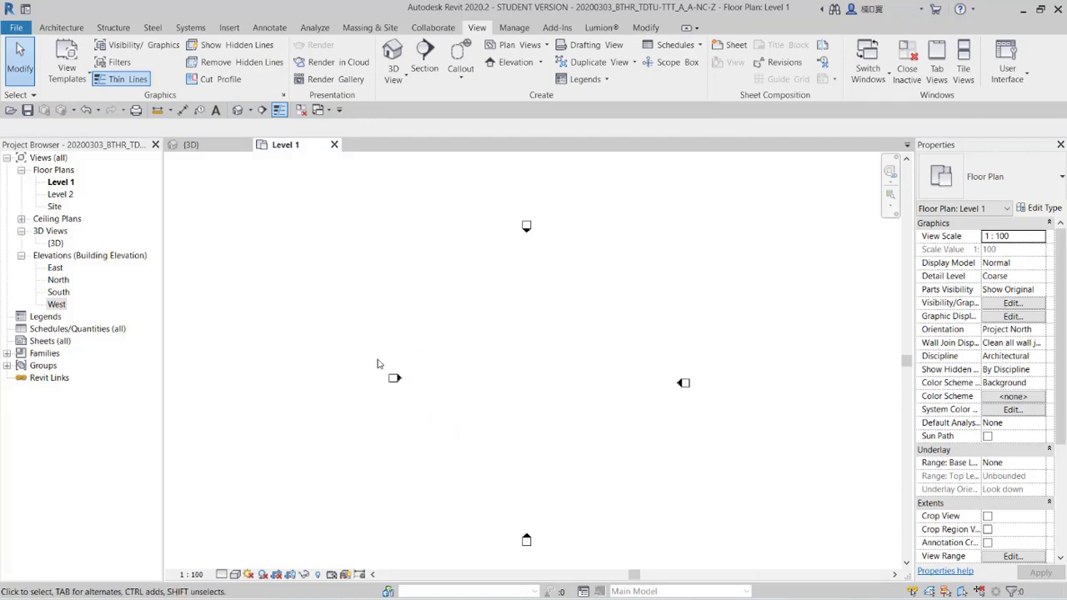
left_click(403, 380)
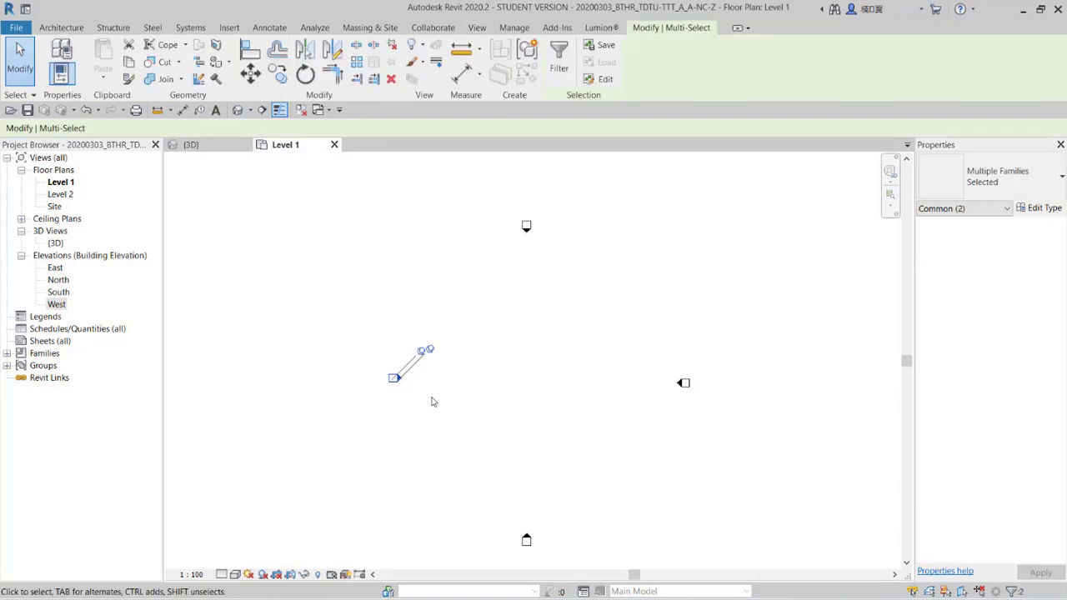
key("Escape")
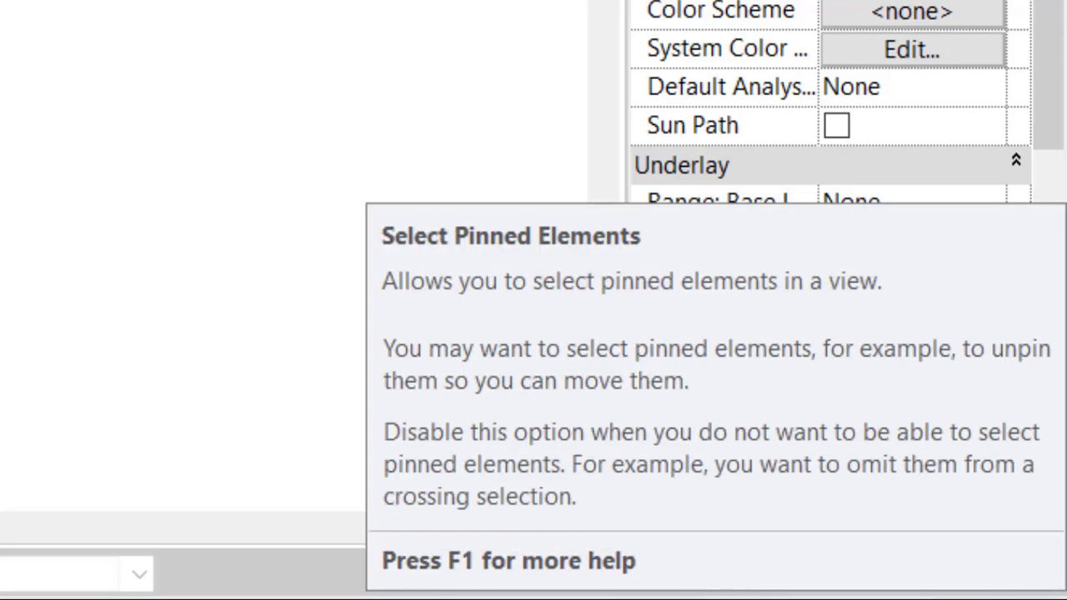
Turn off Select Pinned Elements and confirm box selections skip the pinned markers
left_click(717, 579)
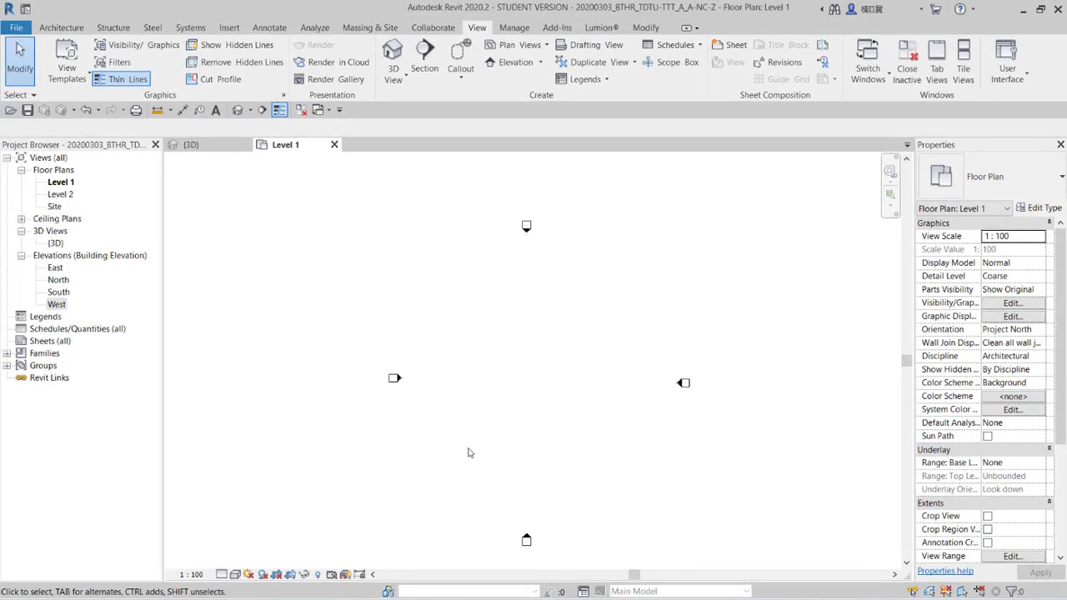
mouse_move(320, 195)
left_mouse_down()
mouse_move(538, 449)
mouse_move(718, 572)
left_mouse_up()
scroll(398, 276, "down", 1)
left_click_drag(360, 220, 690, 529)
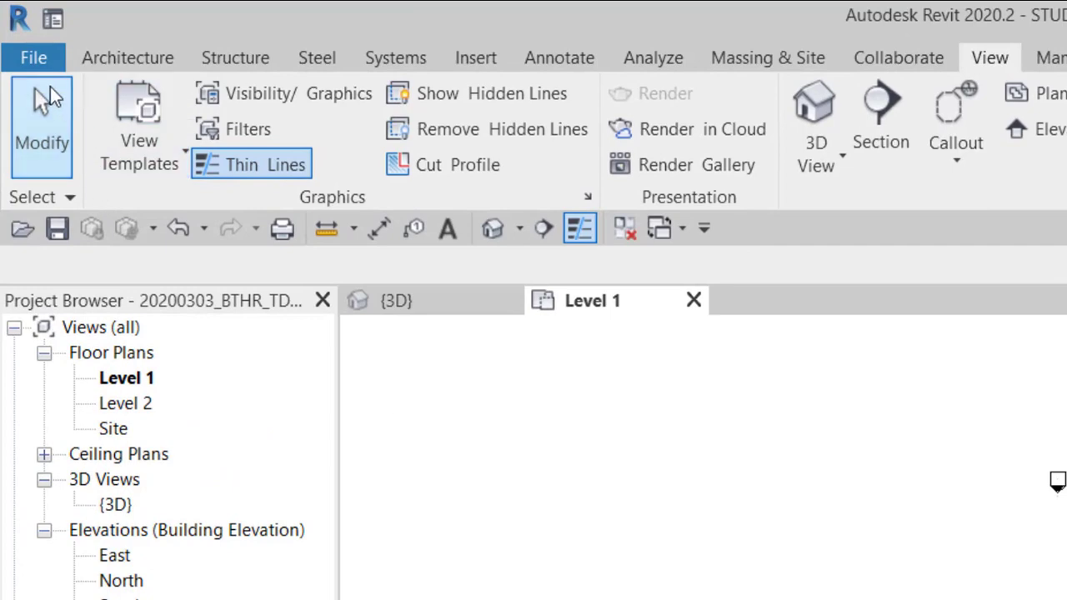
Re-enable Select pinned elements in the Modify Select dropdown and crossing-select the west marker
left_click(62, 198)
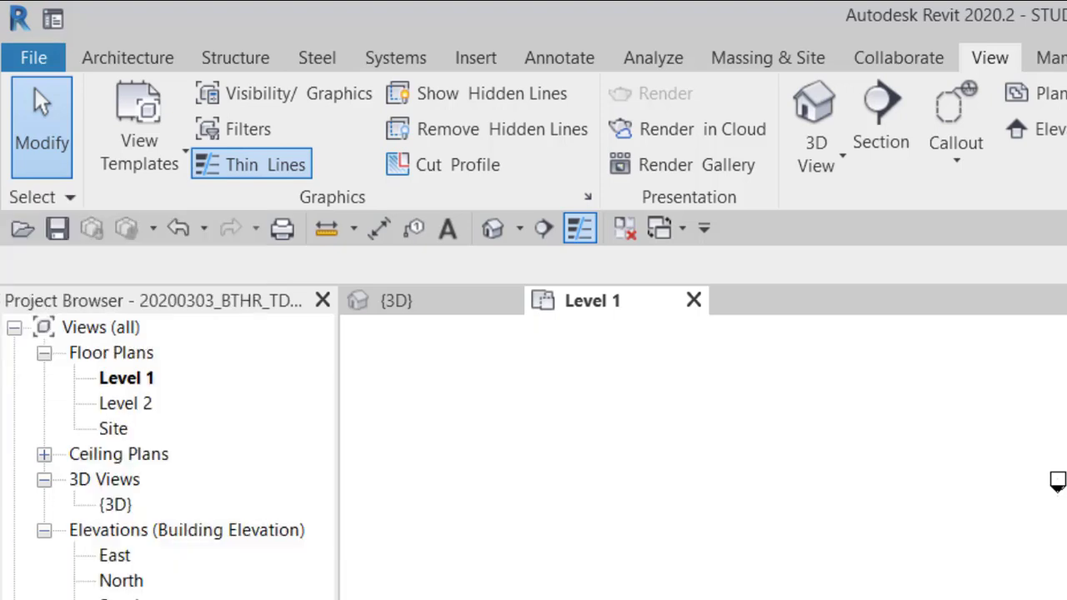
left_click(82, 203)
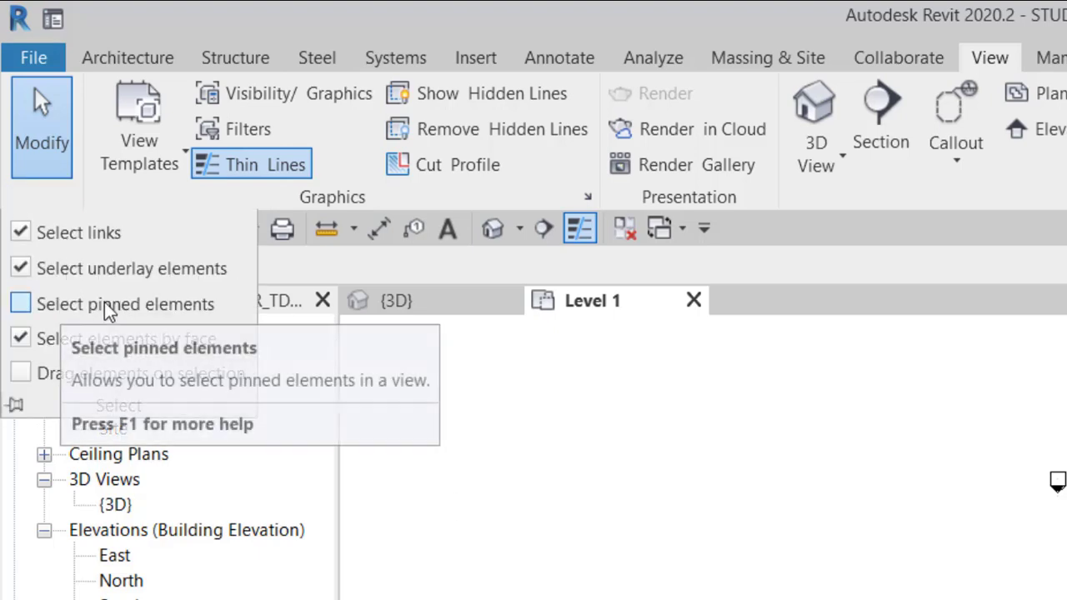
left_click(21, 305)
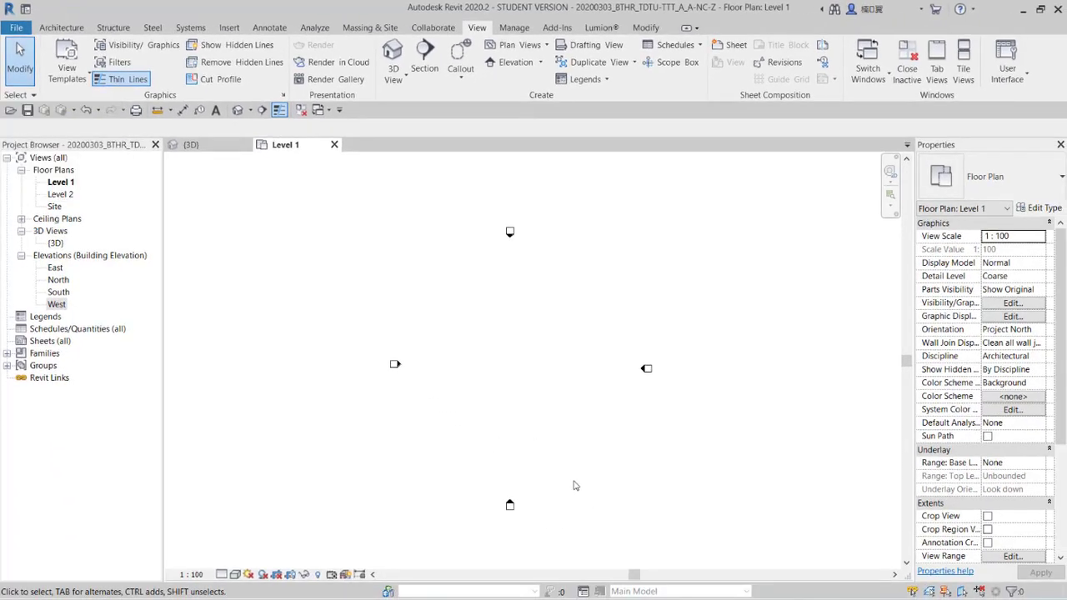
left_click_drag(538, 457, 354, 332)
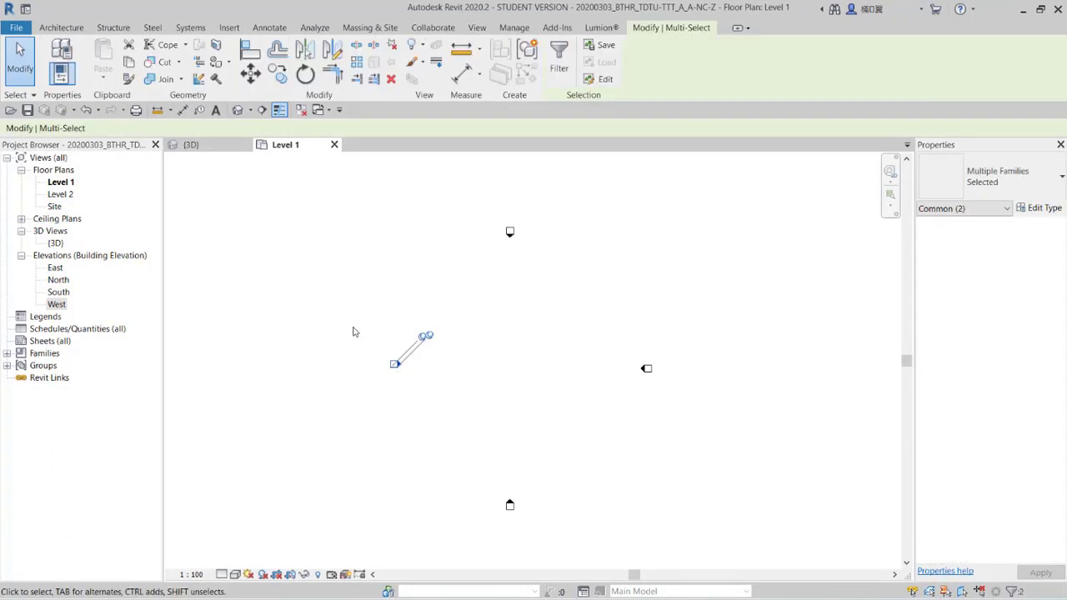